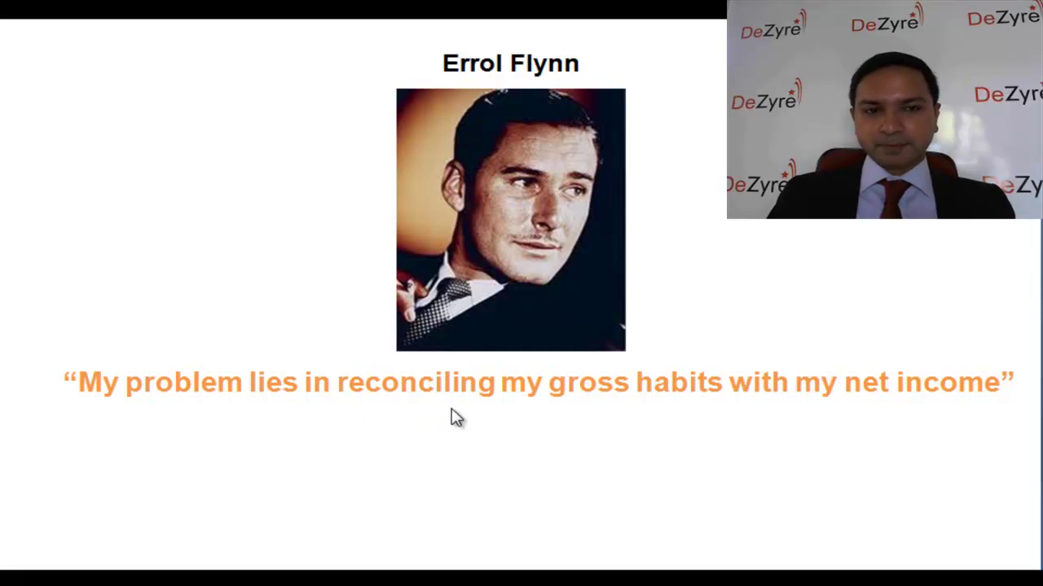
Leave the slide show and show the Personal Income Statement October 2011 sheet in Excel
{"action": "key", "text": "alt+Tab"}
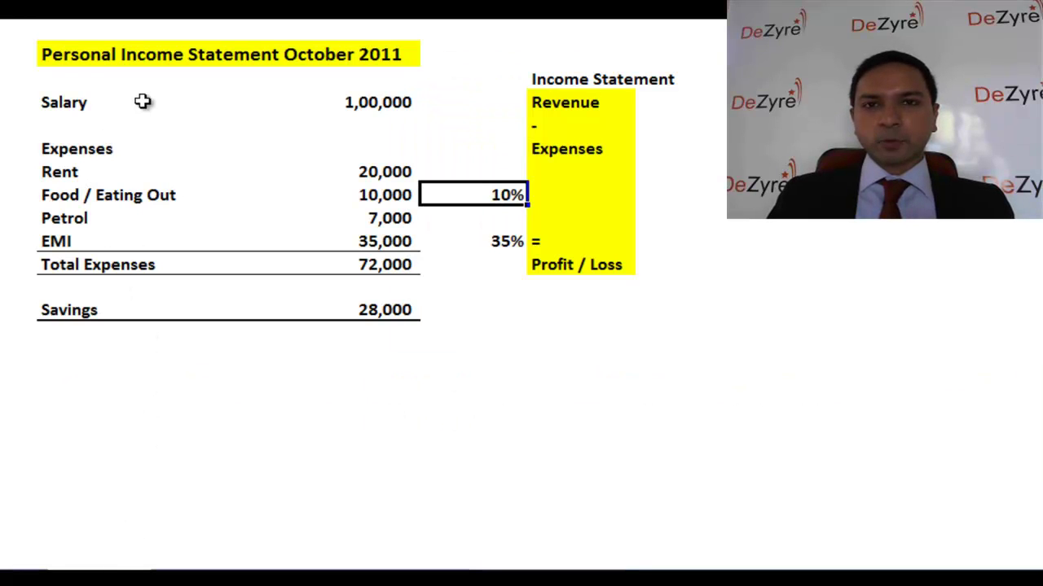
{"action": "mouse_move", "coordinate": [70, 100]}
{"action": "left_mouse_down"}
{"action": "mouse_move", "coordinate": [440, 319]}
{"action": "mouse_move", "coordinate": [407, 399]}
{"action": "left_mouse_up"}
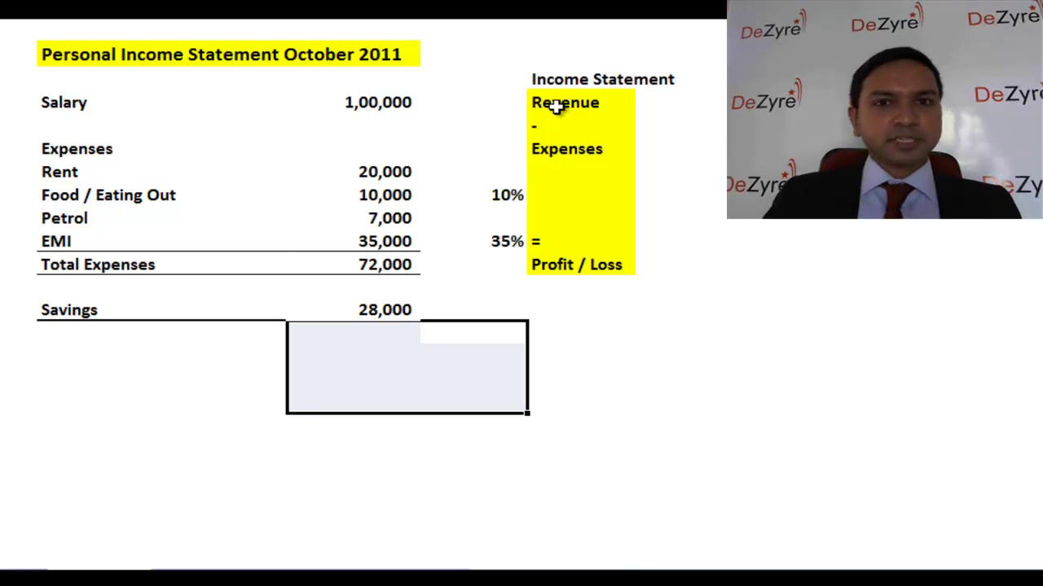
Highlight the Food / Eating Out spending and its 10% share
{"action": "left_click_drag", "start_coordinate": [409, 192], "coordinate": [511, 187]}
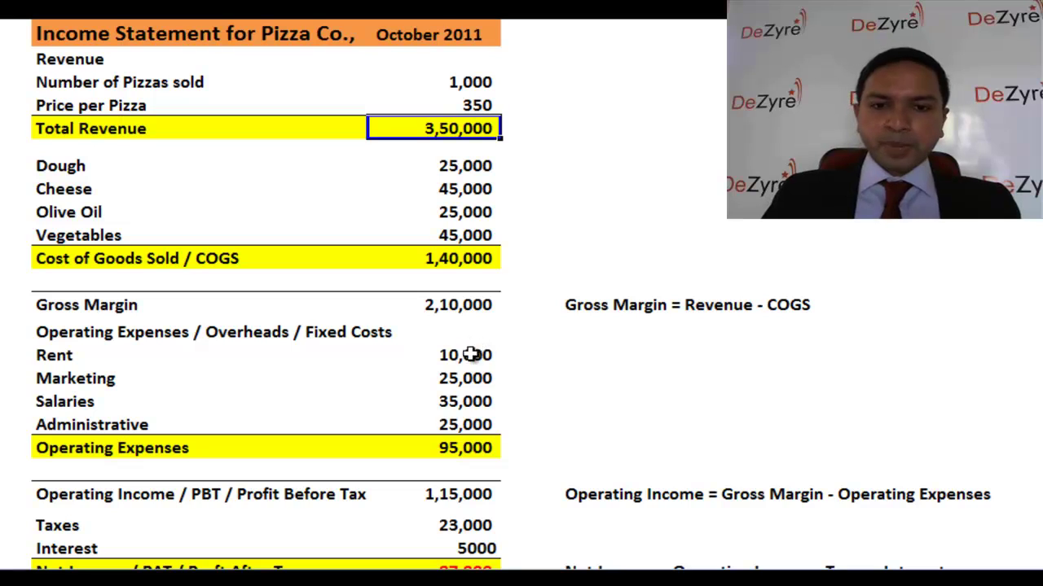
Point out the Rent and Marketing expenses, then move to the Jubilant Foodworks sheet
{"action": "left_click", "coordinate": [458, 363]}
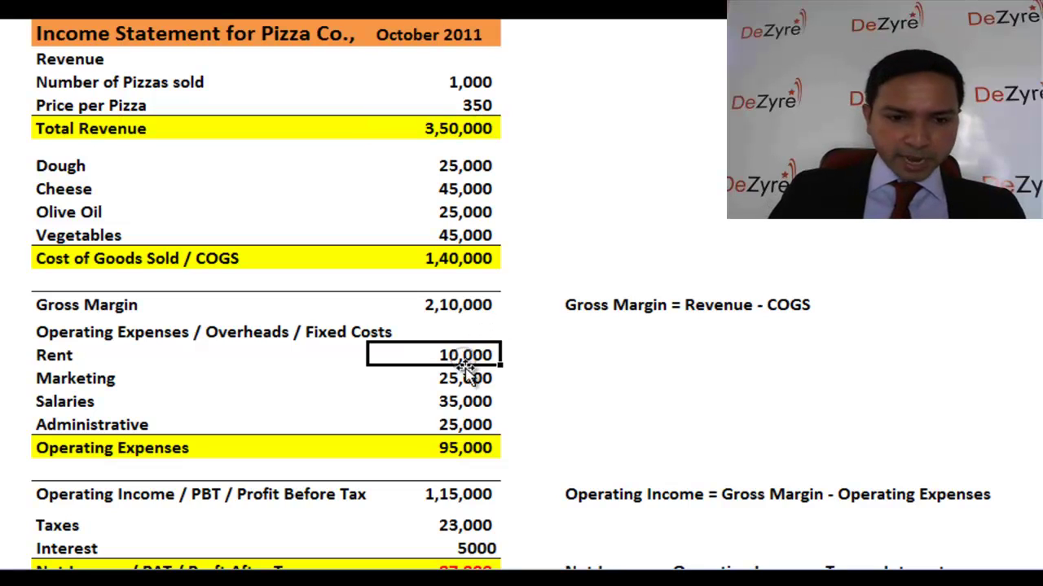
{"action": "left_click", "coordinate": [466, 385]}
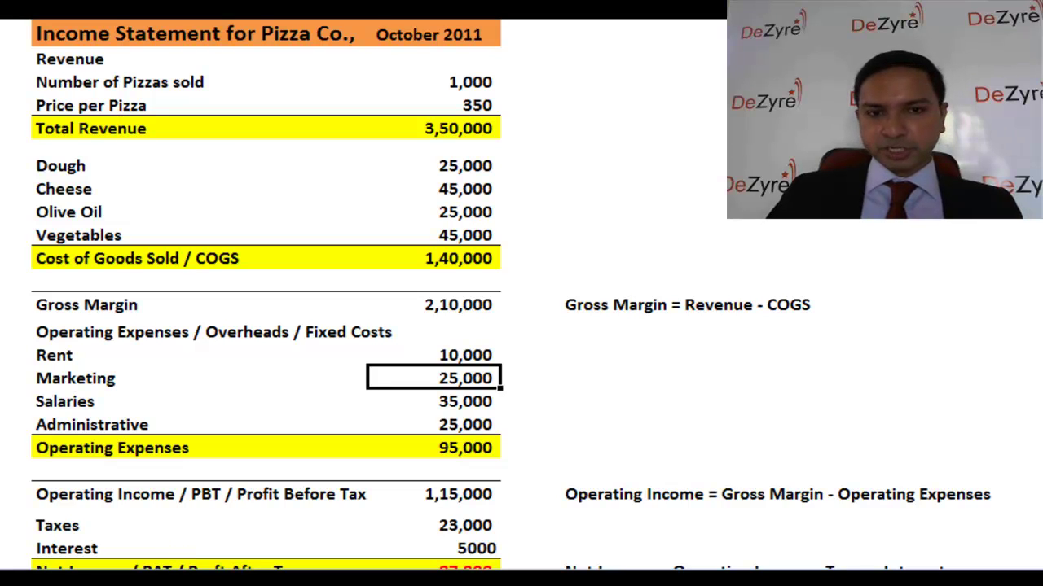
{"action": "key", "text": "ctrl+Page_Down"}
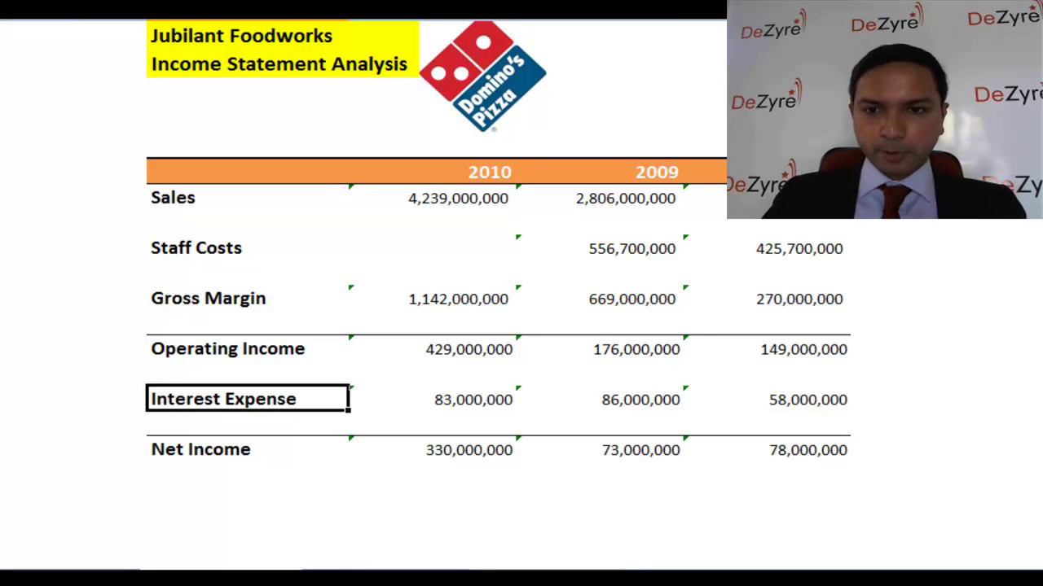
{"action": "left_click_drag", "start_coordinate": [430, 198], "coordinate": [717, 198]}
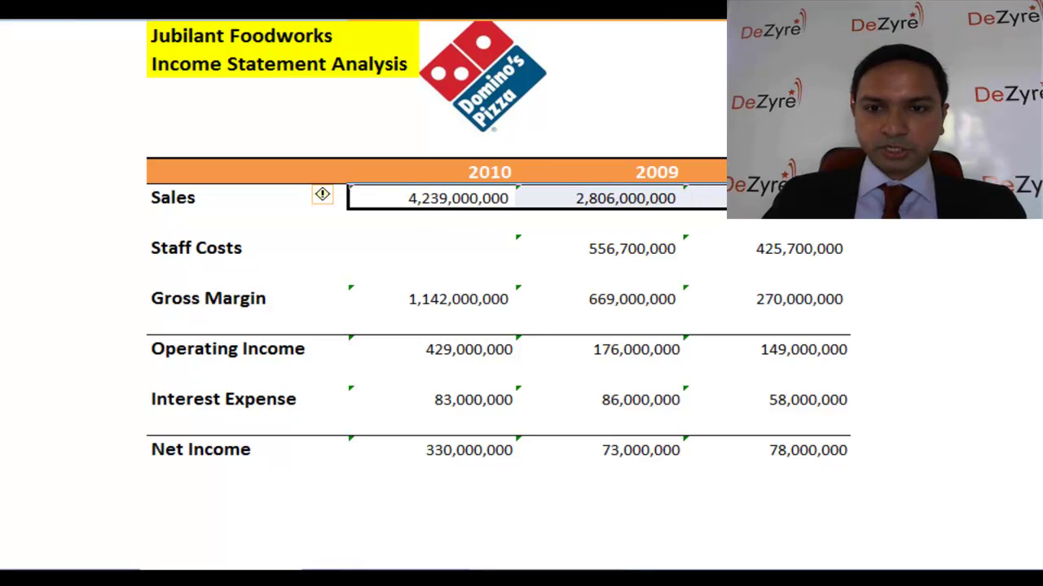
{"action": "left_click", "coordinate": [649, 171]}
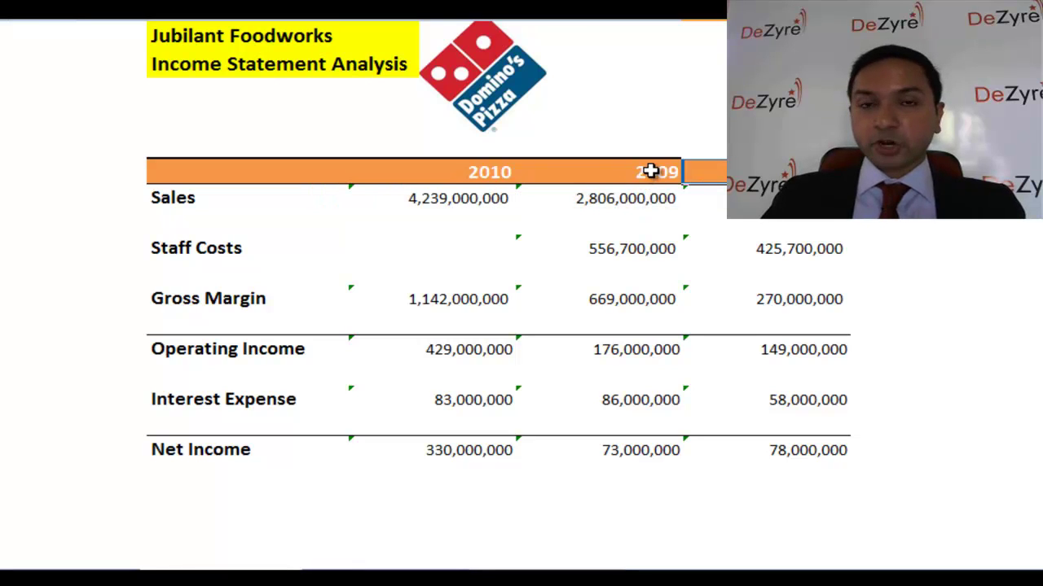
{"action": "left_click", "coordinate": [486, 172]}
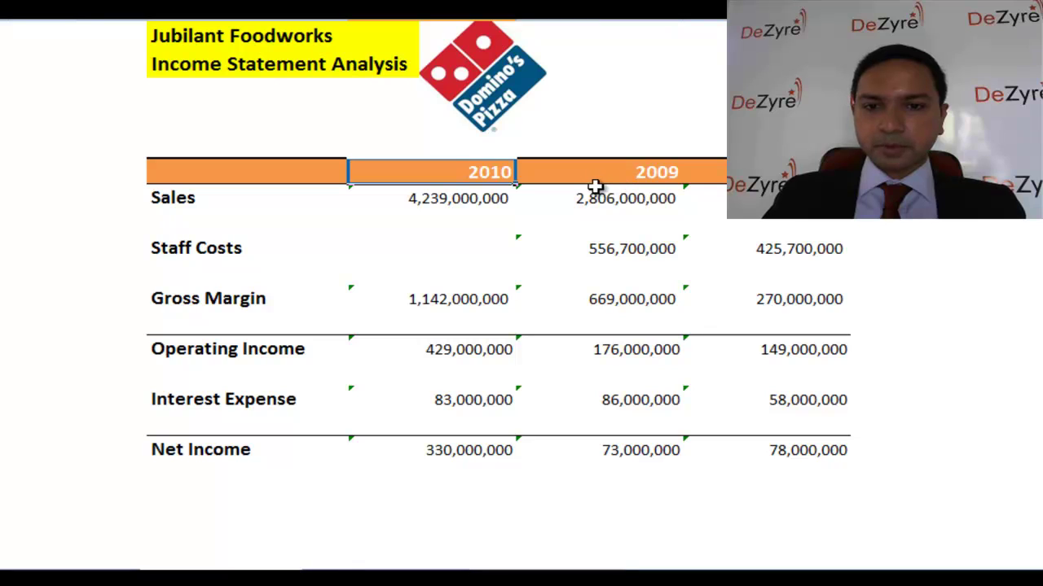
{"action": "left_click_drag", "start_coordinate": [461, 193], "coordinate": [488, 359]}
{"action": "left_click", "coordinate": [489, 470]}
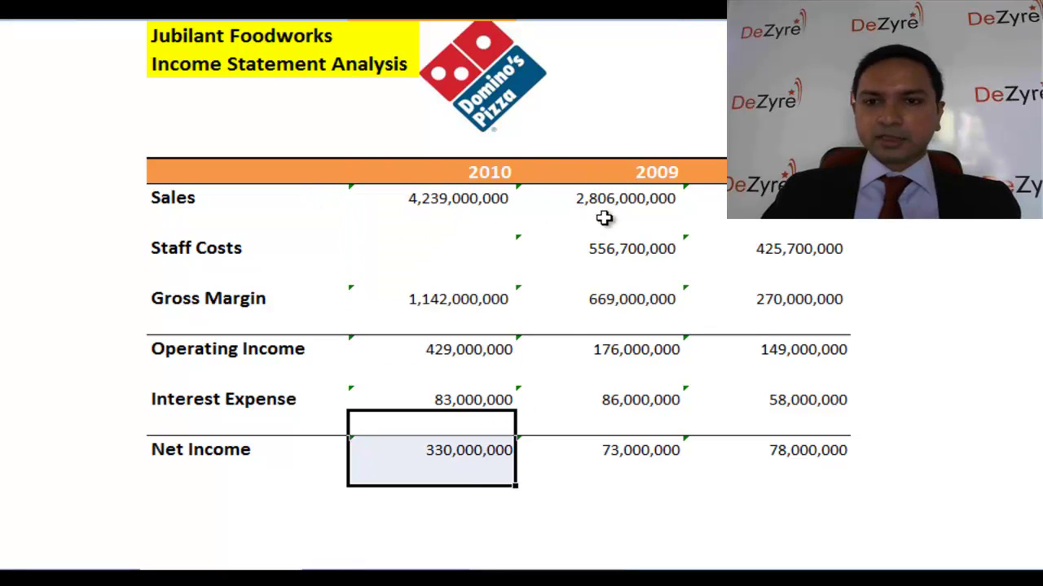
{"action": "left_click_drag", "start_coordinate": [628, 295], "coordinate": [628, 244]}
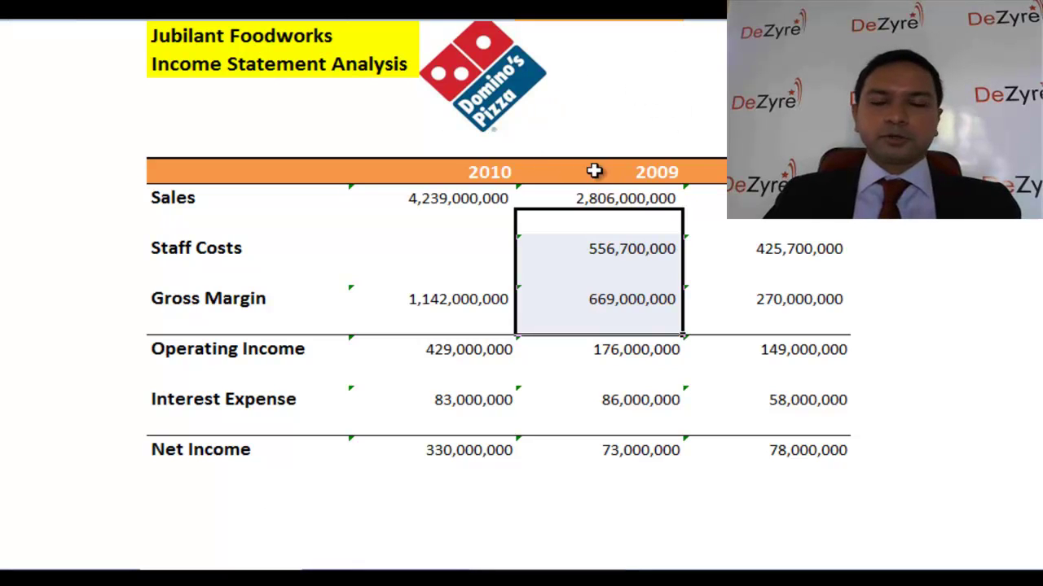
{"action": "left_click", "coordinate": [668, 176]}
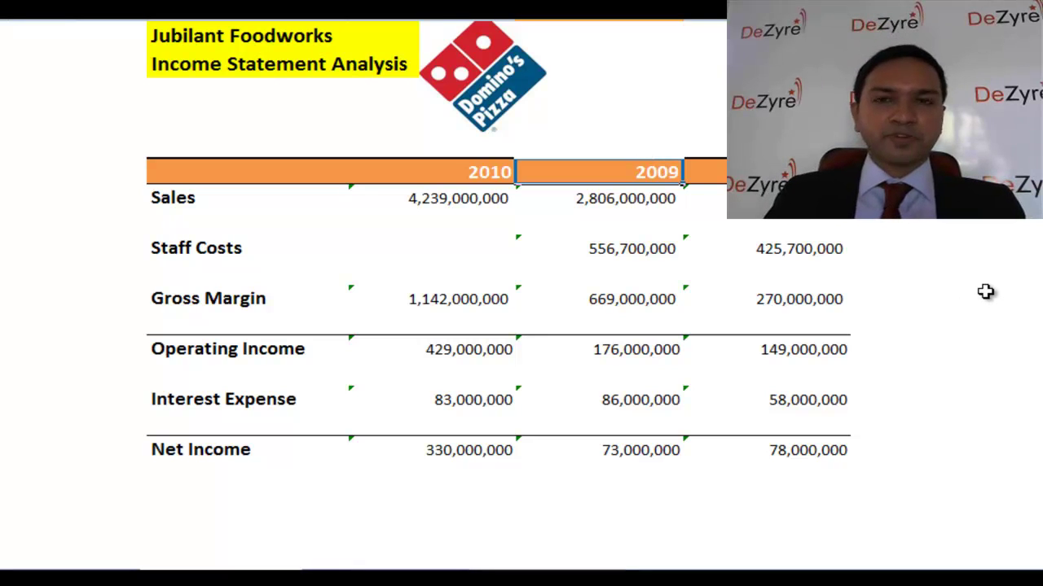
{"action": "left_click", "coordinate": [774, 200]}
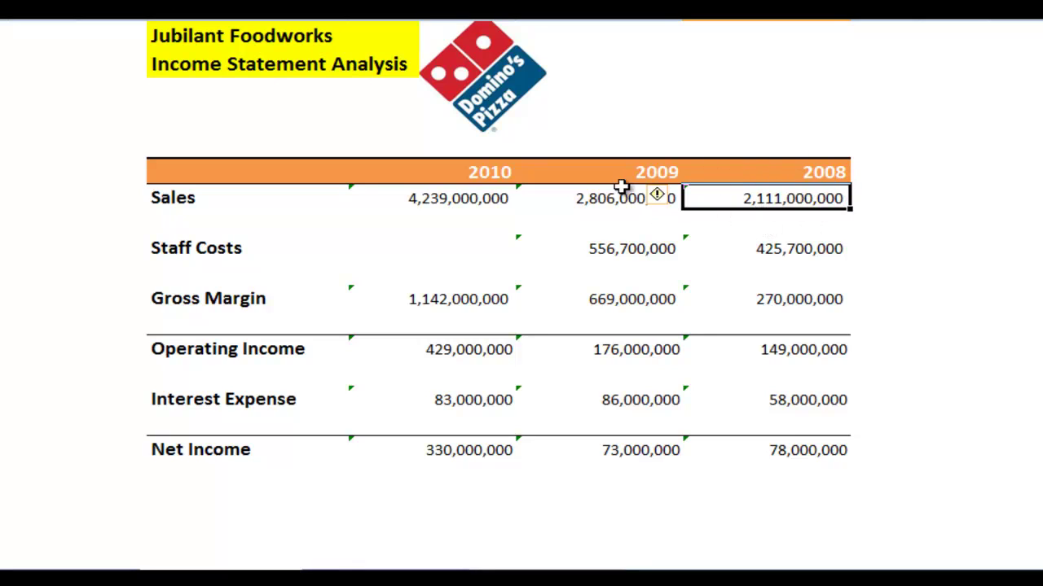
{"action": "left_click", "coordinate": [656, 194]}
{"action": "left_click", "coordinate": [600, 198]}
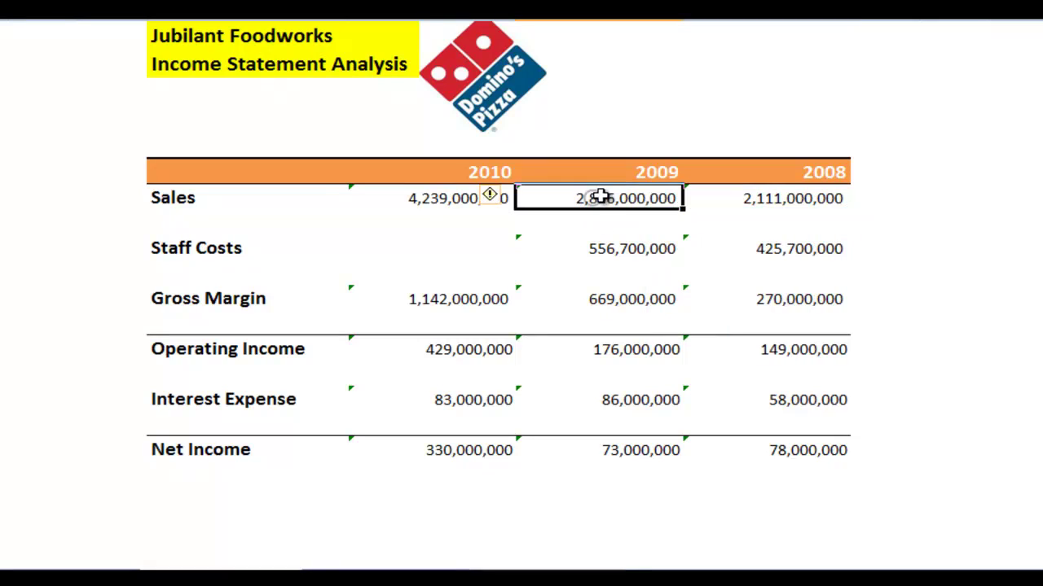
{"action": "left_click", "coordinate": [454, 199]}
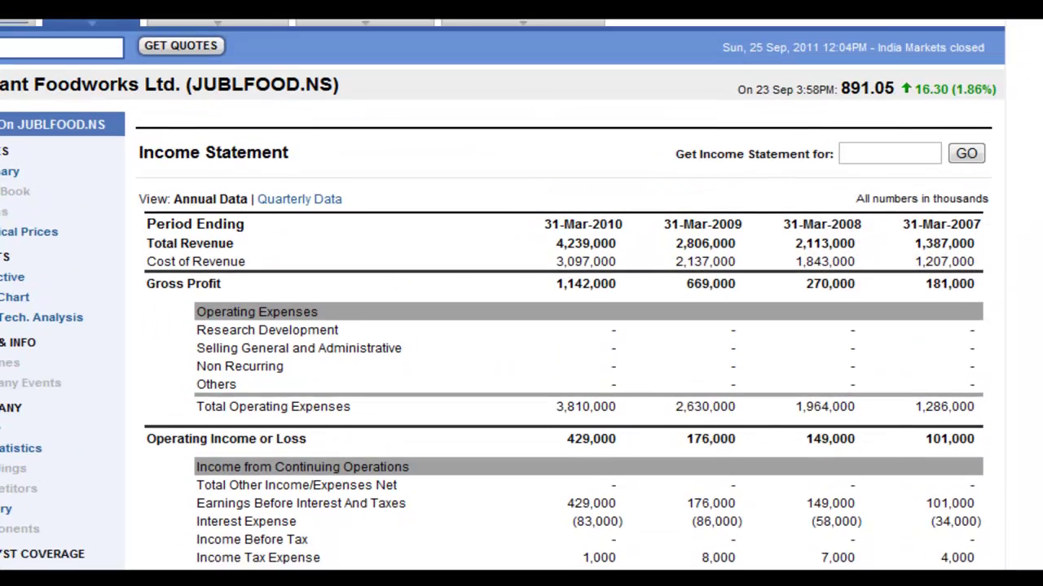
Scroll the Yahoo Finance annual income statement down to the Net Income rows
{"action": "scroll", "coordinate": [521, 293], "scroll_direction": "down", "scroll_amount": 3}
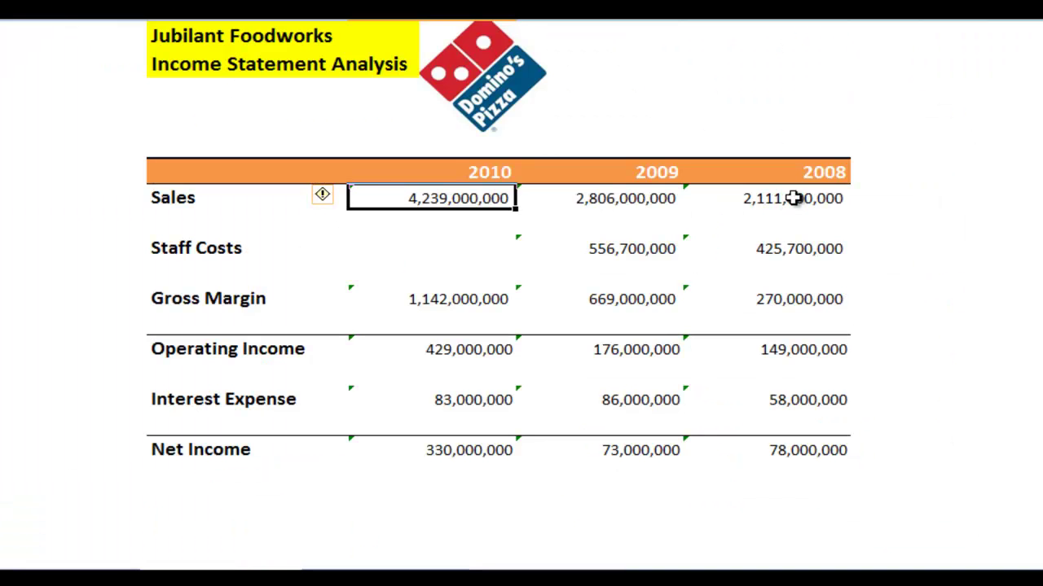
{"action": "left_click_drag", "start_coordinate": [773, 198], "coordinate": [452, 202]}
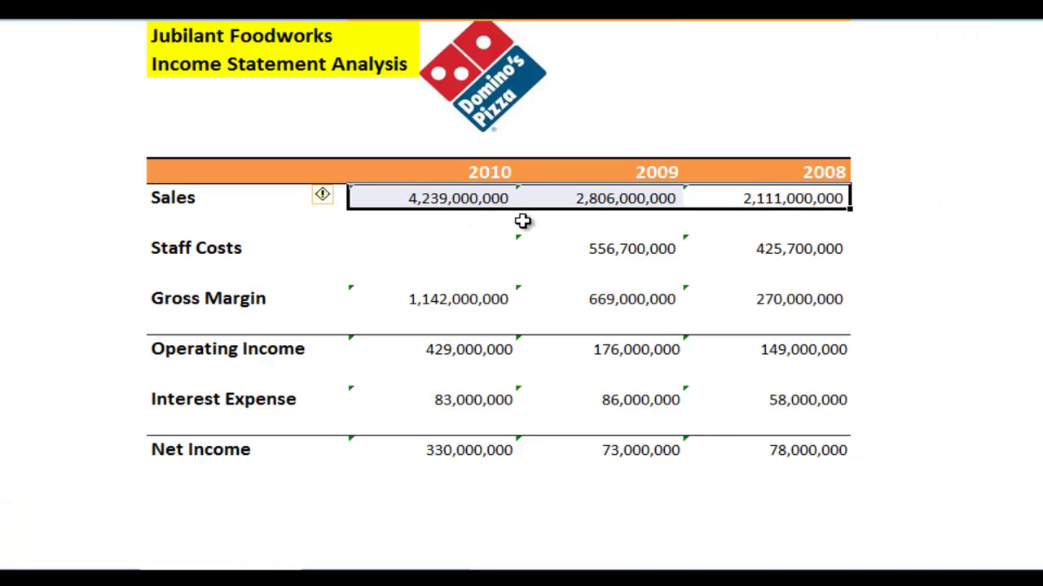
{"action": "left_click_drag", "start_coordinate": [481, 299], "coordinate": [745, 298]}
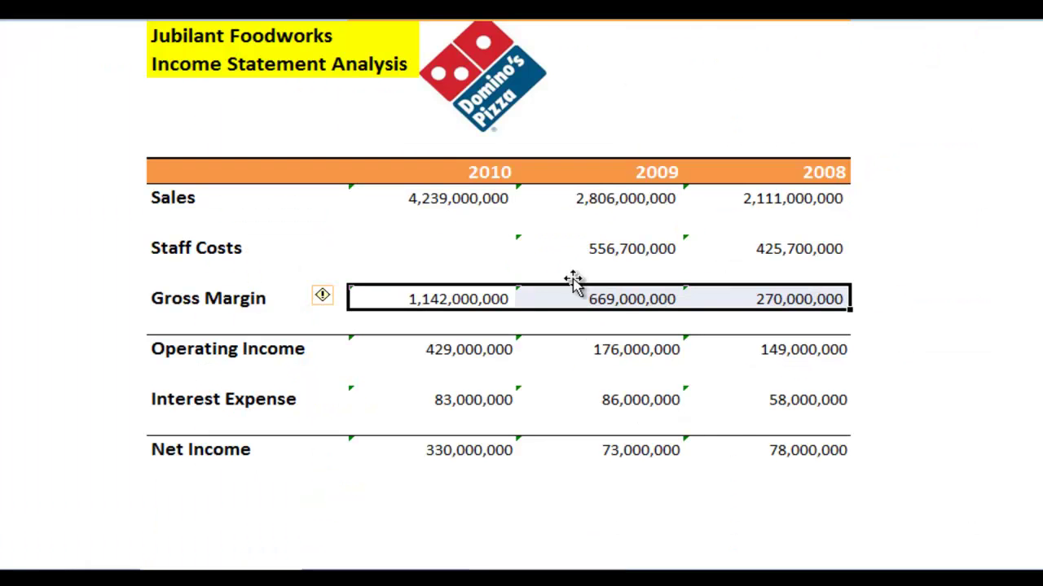
{"action": "left_click", "coordinate": [268, 254]}
{"action": "left_click", "coordinate": [445, 294]}
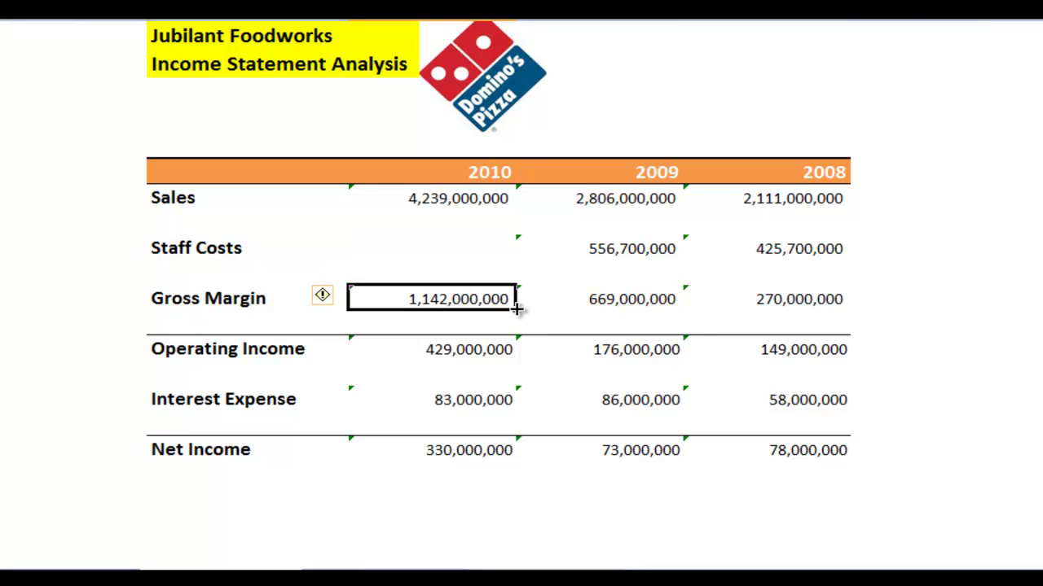
{"action": "left_click", "coordinate": [481, 318]}
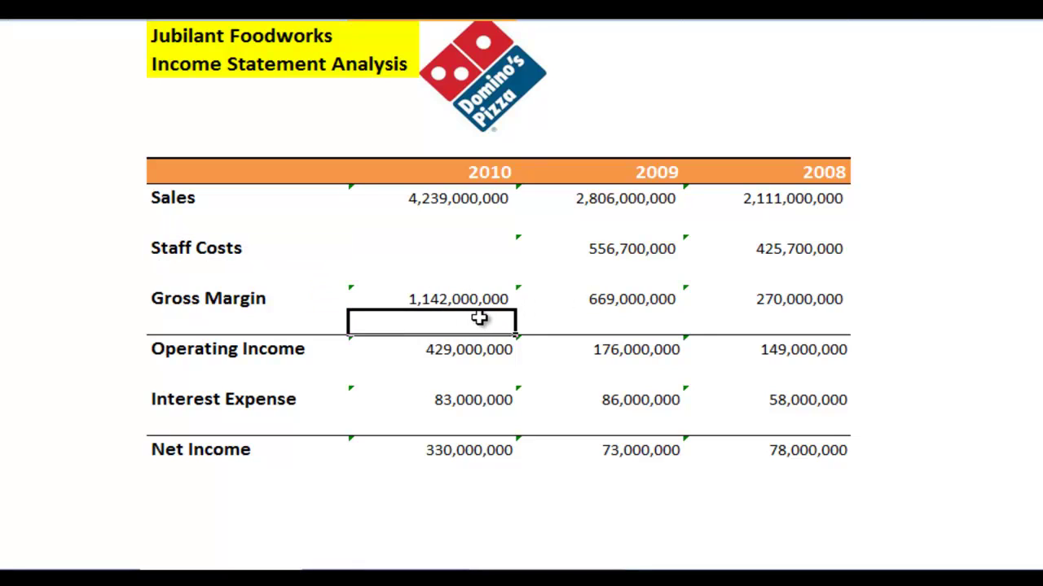
{"action": "left_click", "coordinate": [473, 198]}
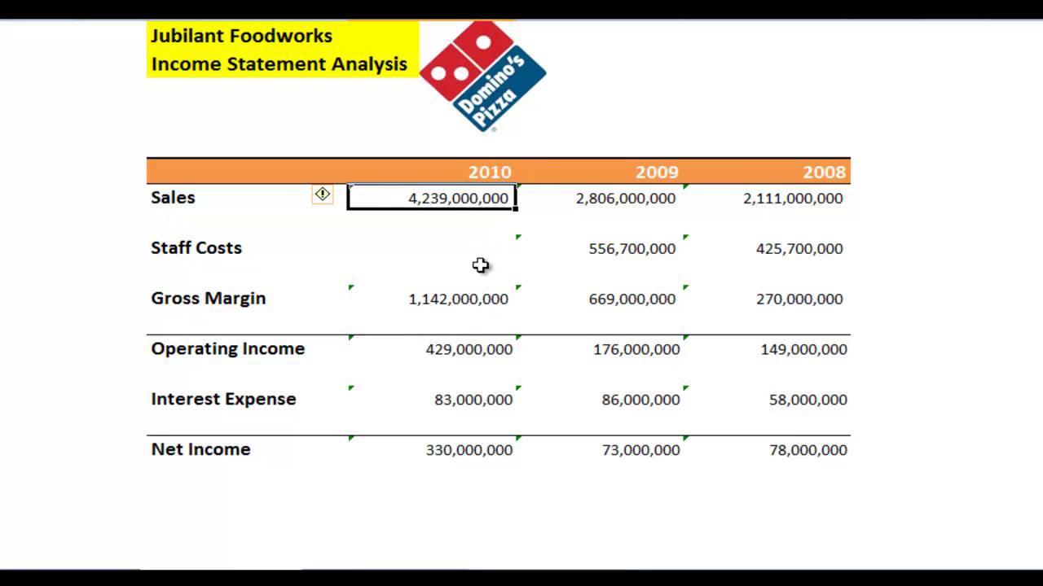
{"action": "left_click", "coordinate": [481, 321]}
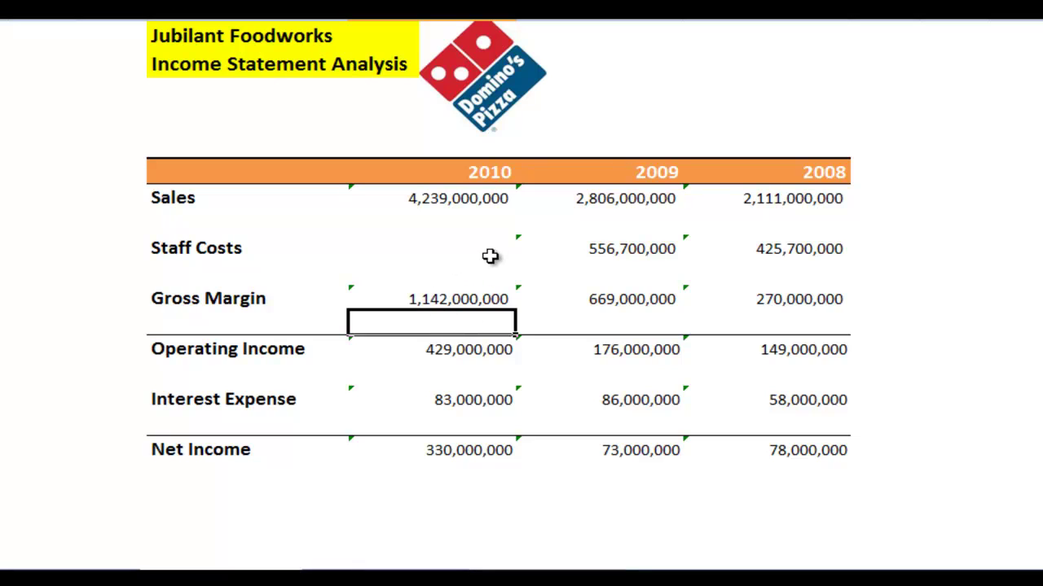
{"action": "left_click", "coordinate": [223, 248]}
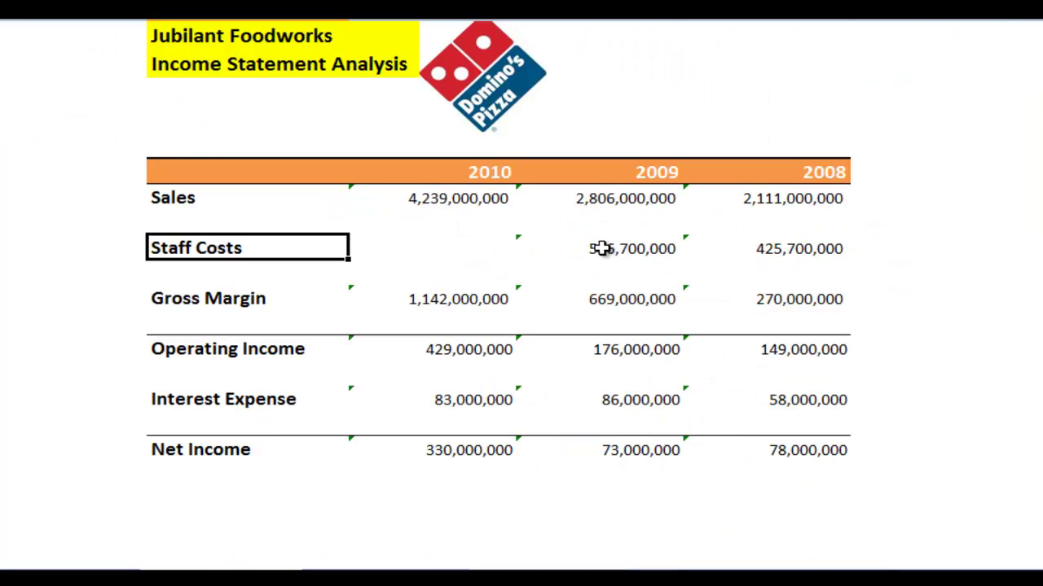
Check the sheet's Operating Income against the web statement's 429,000, 176,000 and 149,000
{"action": "left_click_drag", "start_coordinate": [601, 249], "coordinate": [789, 255]}
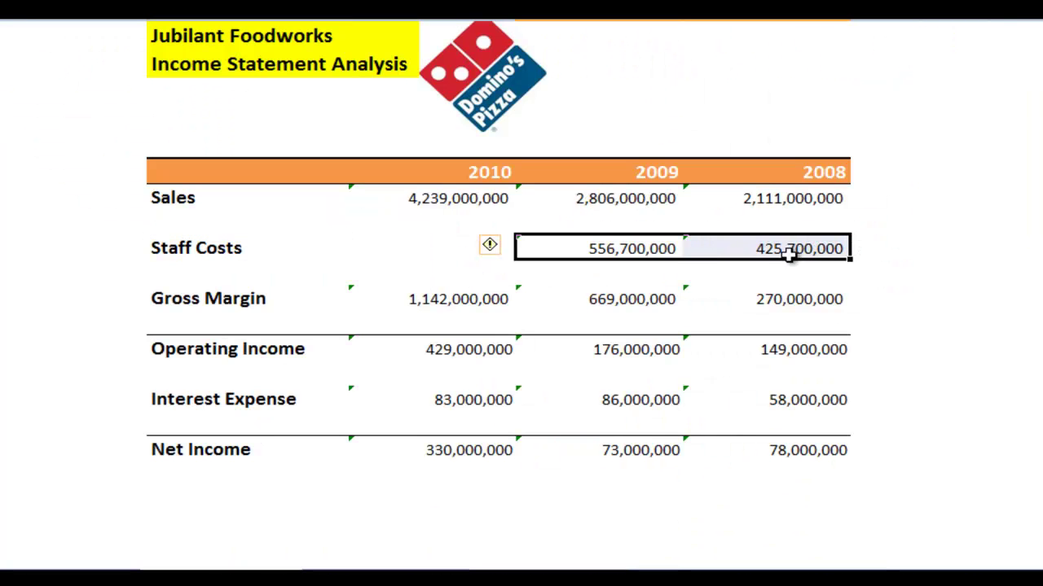
{"action": "left_click", "coordinate": [268, 359]}
{"action": "left_click_drag", "start_coordinate": [470, 348], "coordinate": [734, 358]}
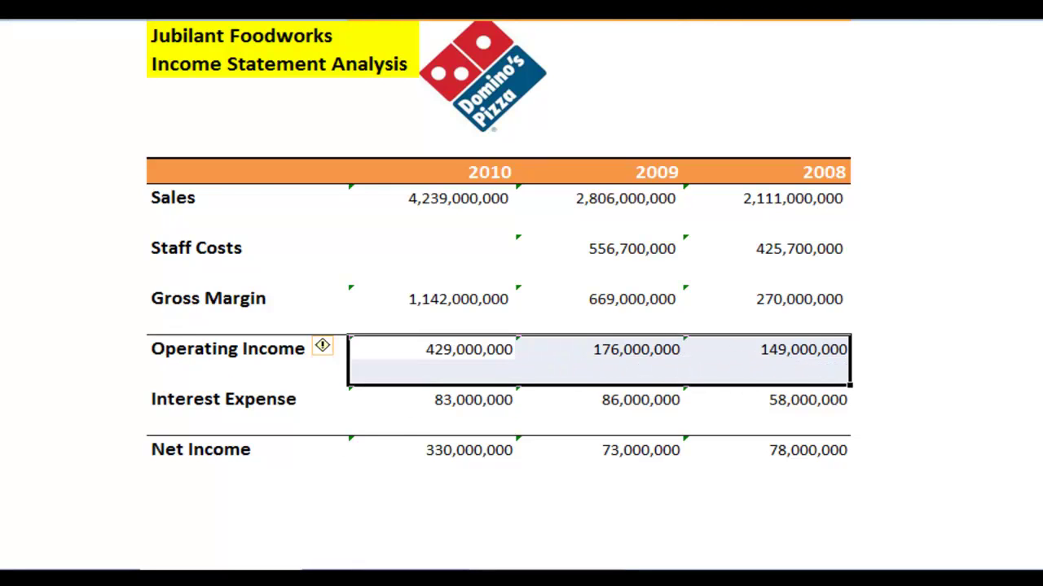
{"action": "key", "text": "alt+Tab"}
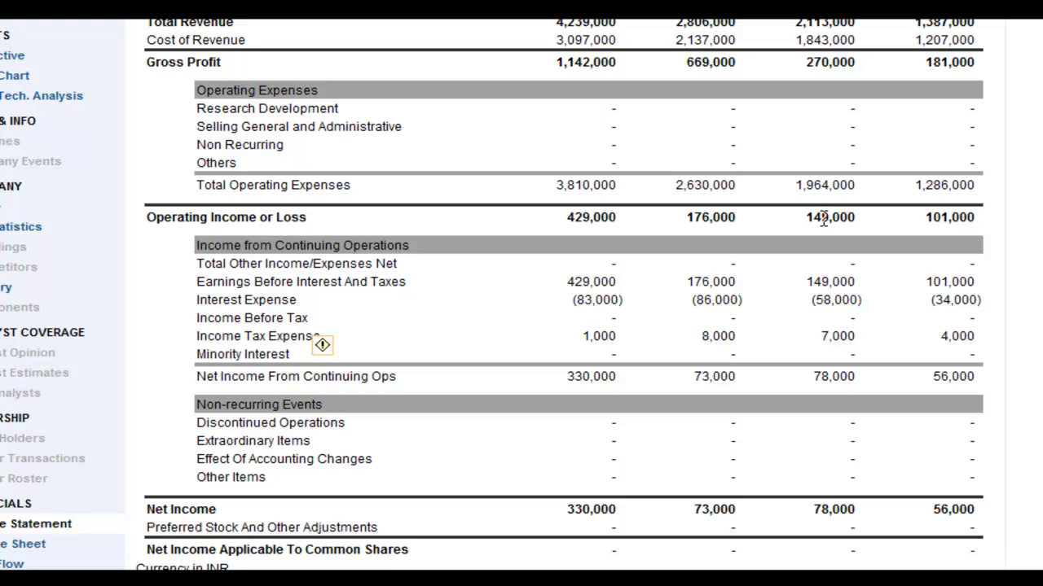
{"action": "left_click_drag", "start_coordinate": [829, 219], "coordinate": [806, 220]}
{"action": "left_click_drag", "start_coordinate": [702, 216], "coordinate": [680, 218]}
{"action": "left_click_drag", "start_coordinate": [589, 217], "coordinate": [566, 218]}
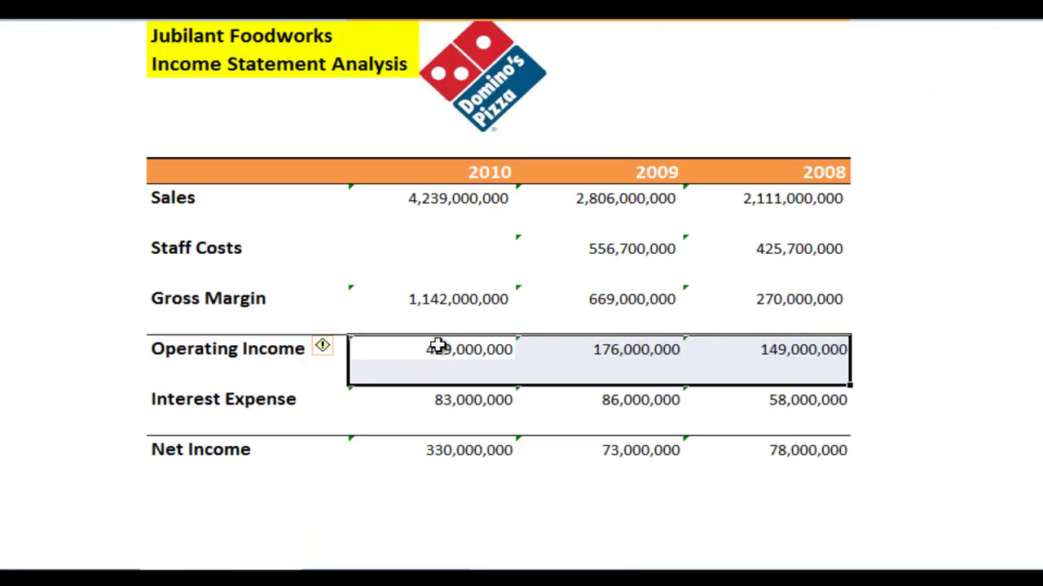
Locate the Interest Expense row and its 2010 figure on the source statement
{"action": "left_click_drag", "start_coordinate": [263, 400], "coordinate": [693, 393]}
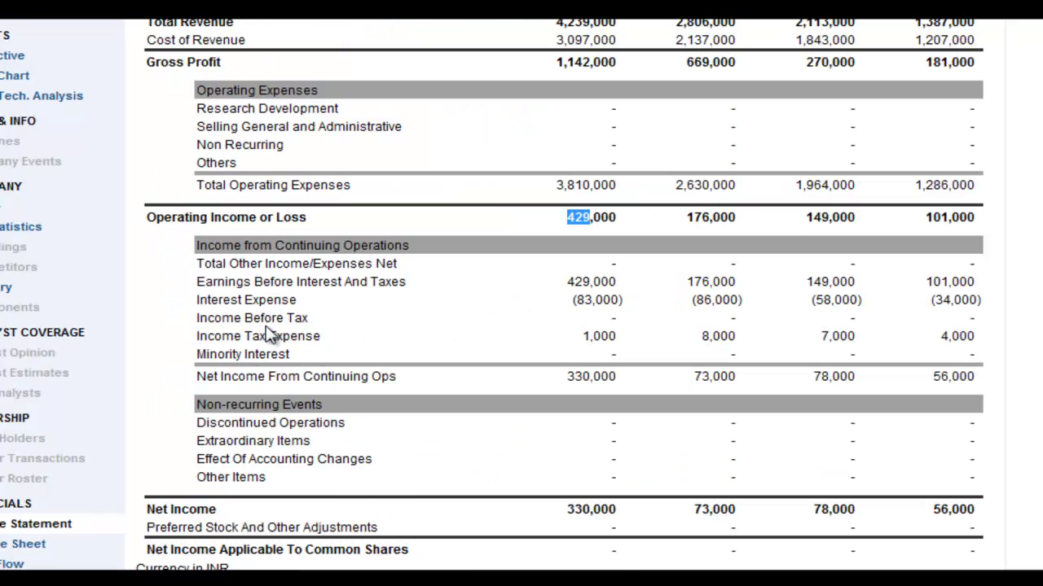
{"action": "left_click_drag", "start_coordinate": [198, 299], "coordinate": [320, 299]}
{"action": "left_click_drag", "start_coordinate": [531, 306], "coordinate": [667, 308]}
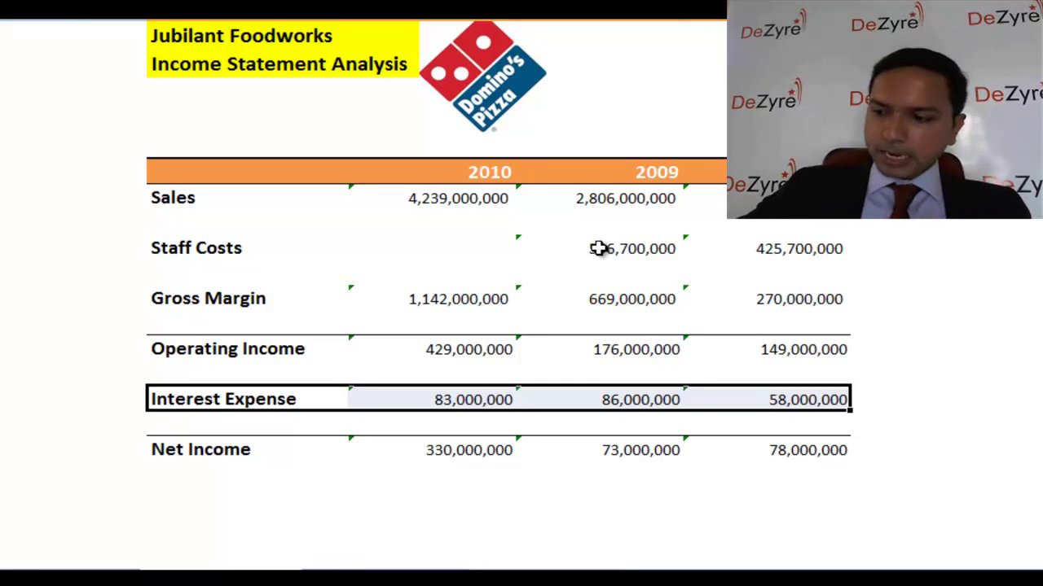
Enter a bold 'Benchmarking Analysis' heading in the label cell above the year header row
{"action": "left_click", "coordinate": [599, 248]}
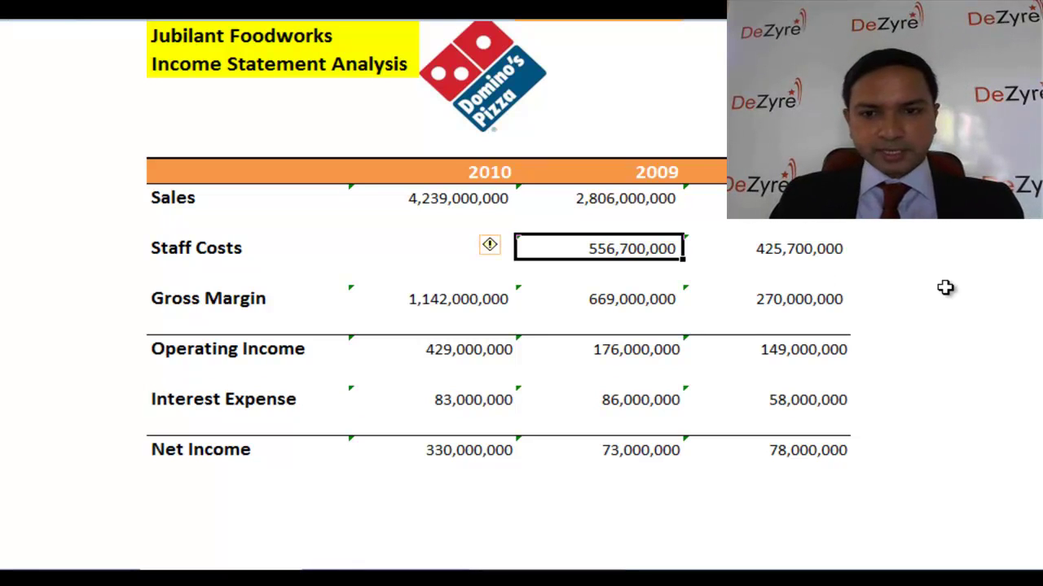
{"action": "key", "text": "Up"}
{"action": "key", "text": "Right"}
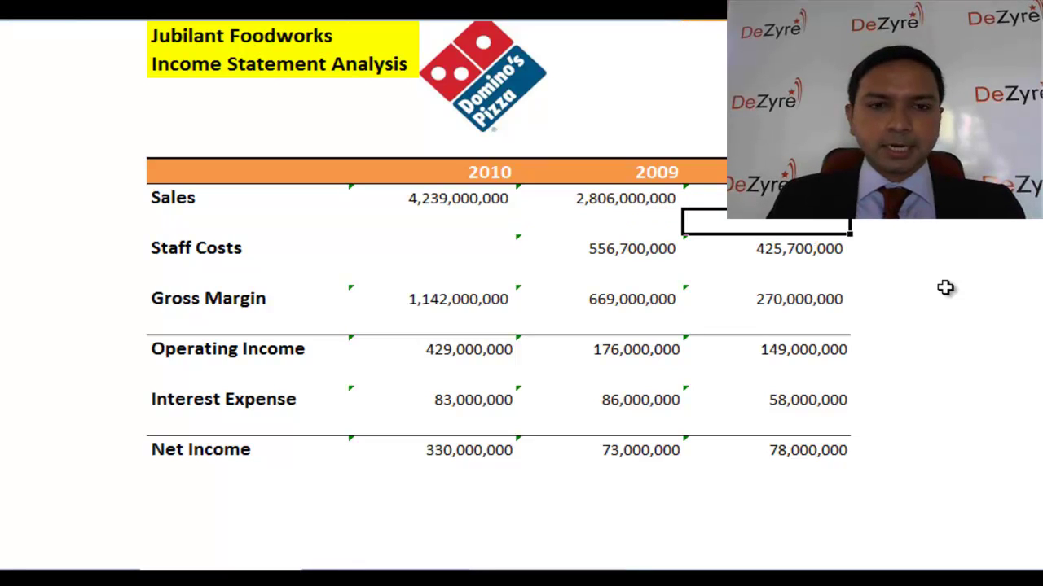
{"action": "key", "text": "Up"}
{"action": "key", "text": "Up"}
{"action": "key", "text": "Up"}
{"action": "key", "text": "Left"}
{"action": "key", "text": "Left"}
{"action": "key", "text": "Left"}
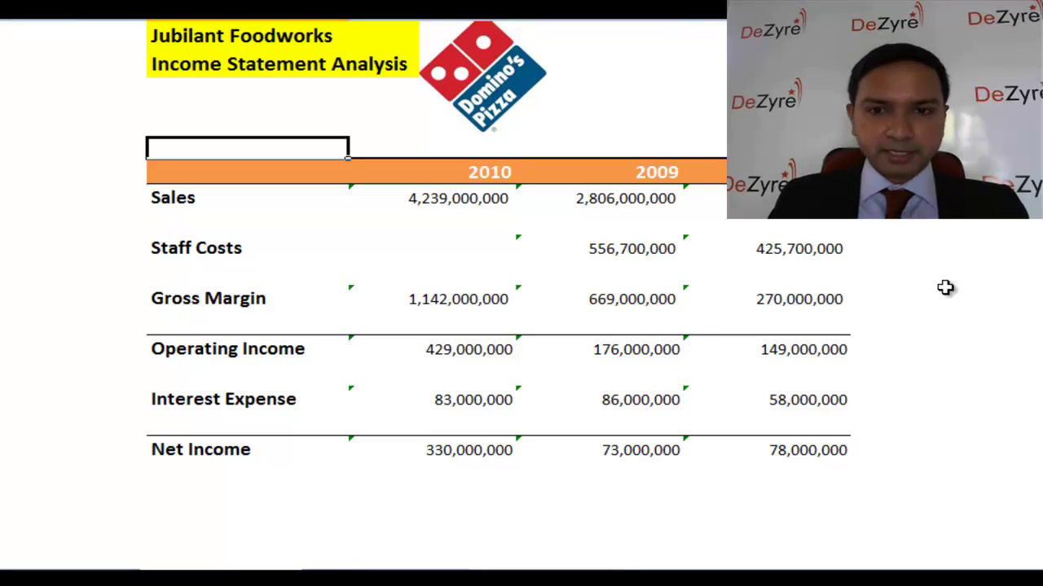
{"action": "type", "text": "Benchm"}
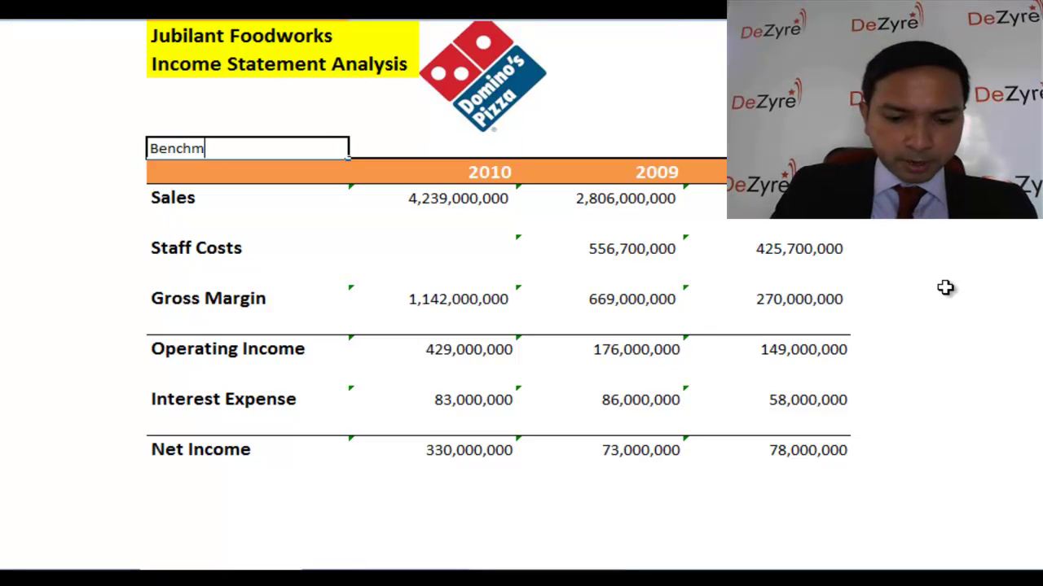
{"action": "type", "text": "arking Analysi"}
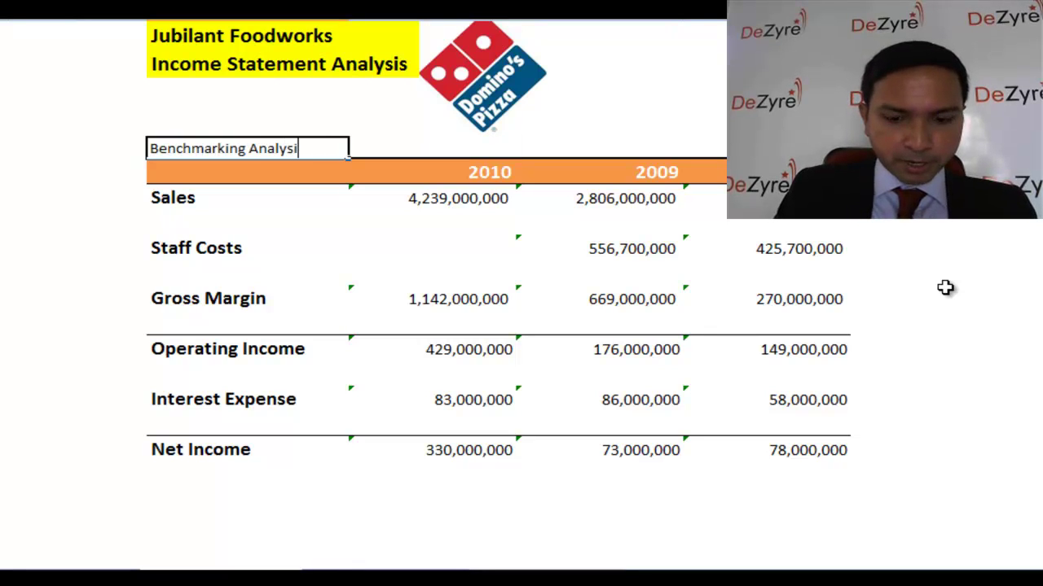
{"action": "type", "text": "s"}
{"action": "key", "text": "Return"}
{"action": "key", "text": "Up"}
{"action": "key", "text": "ctrl+b"}
{"action": "key", "text": "Down"}
{"action": "key", "text": "Down"}
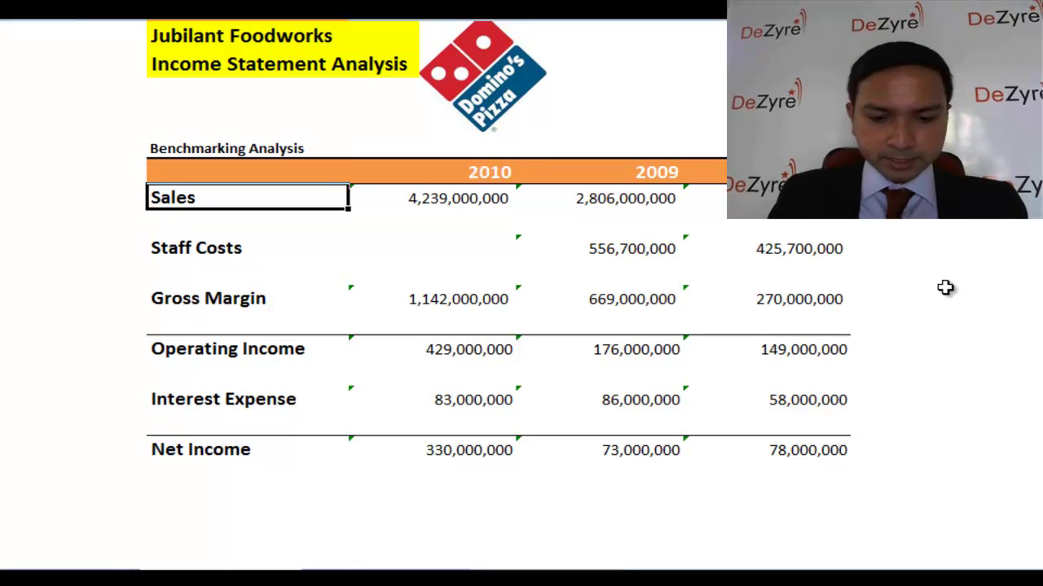
{"action": "key", "text": "Right"}
{"action": "key", "text": "Right"}
{"action": "key", "text": "Right"}
{"action": "key", "text": "Down"}
Enter a 2009-over-2008 sales ratio under 2009 Sales and format it as a percentage
{"action": "type", "text": "="}
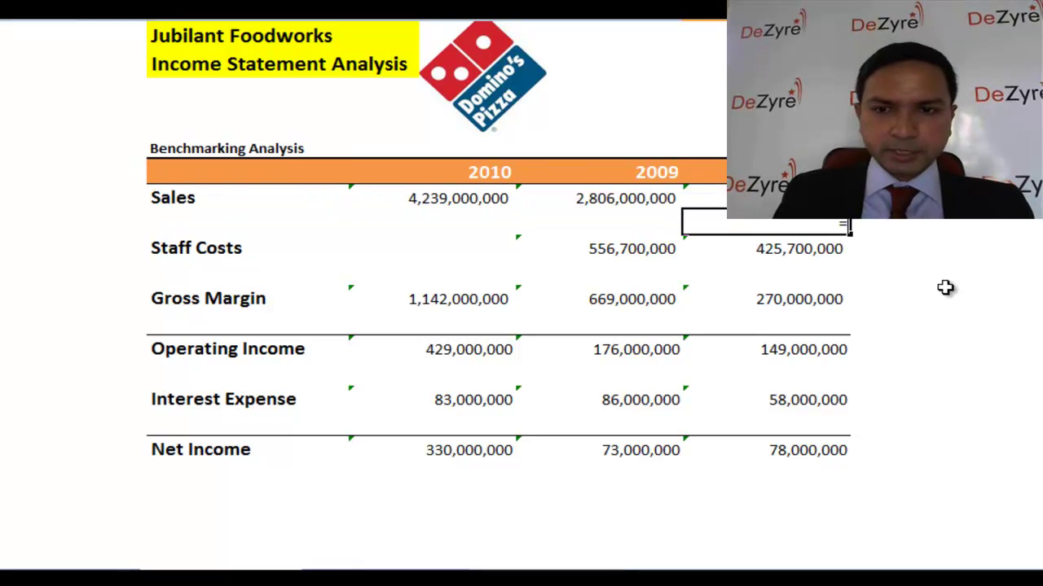
{"action": "key", "text": "Left"}
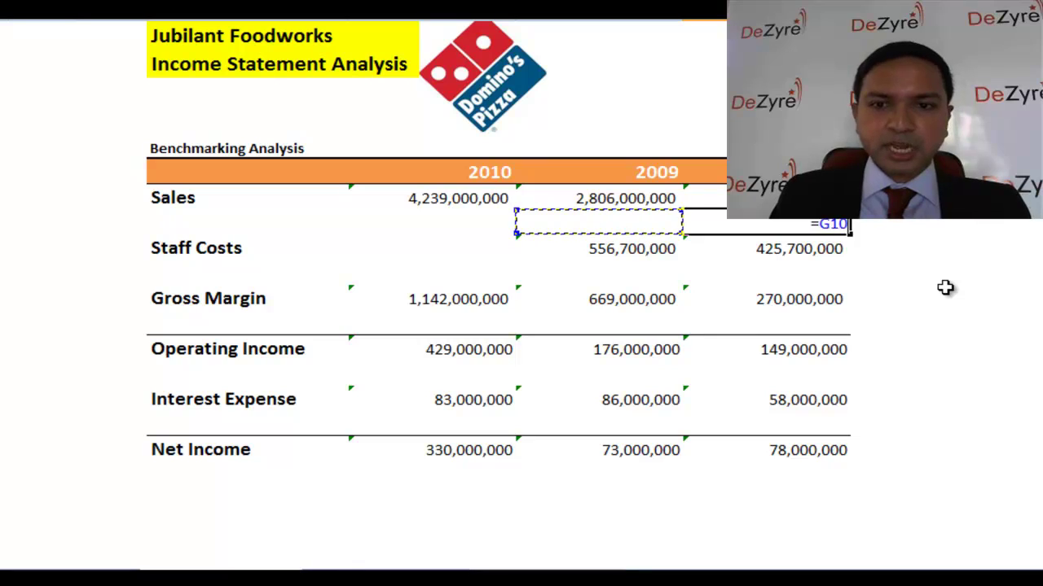
{"action": "key", "text": "Escape"}
{"action": "key", "text": "Left"}
{"action": "type", "text": "="}
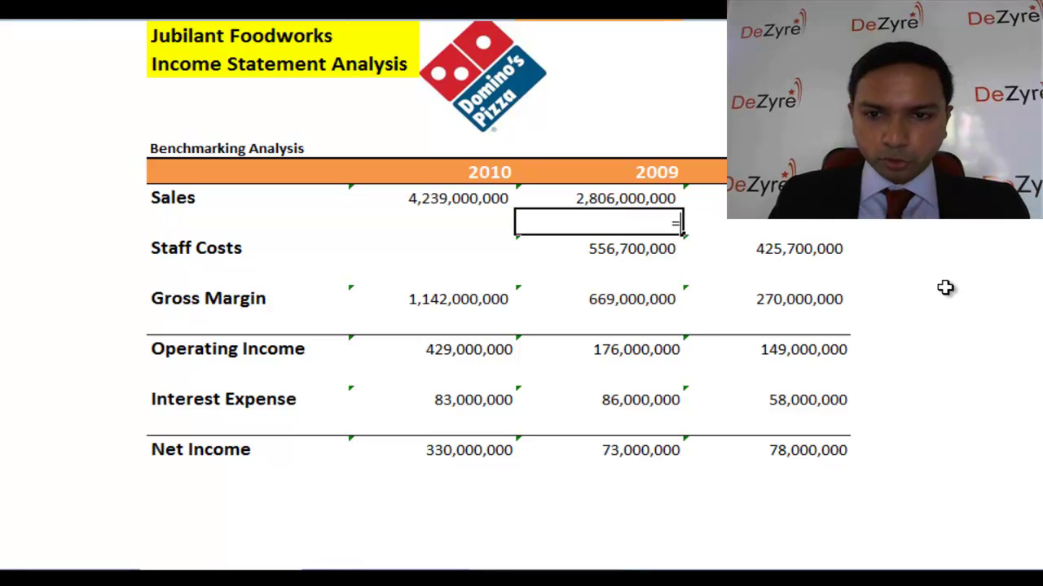
{"action": "key", "text": "Up"}
{"action": "type", "text": "/"}
{"action": "key", "text": "Up"}
{"action": "key", "text": "Right"}
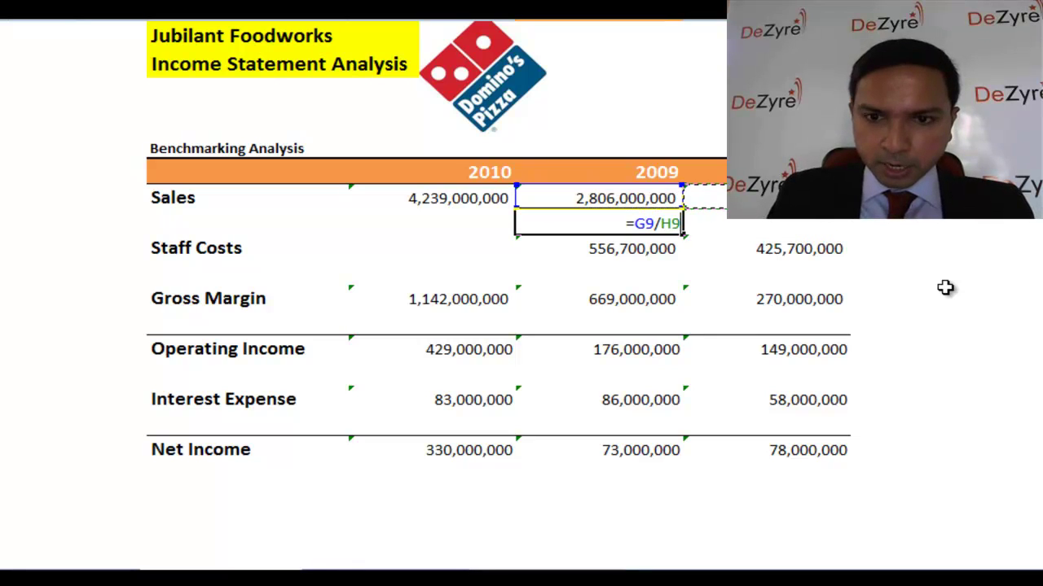
{"action": "key", "text": "Return"}
{"action": "key", "text": "Up"}
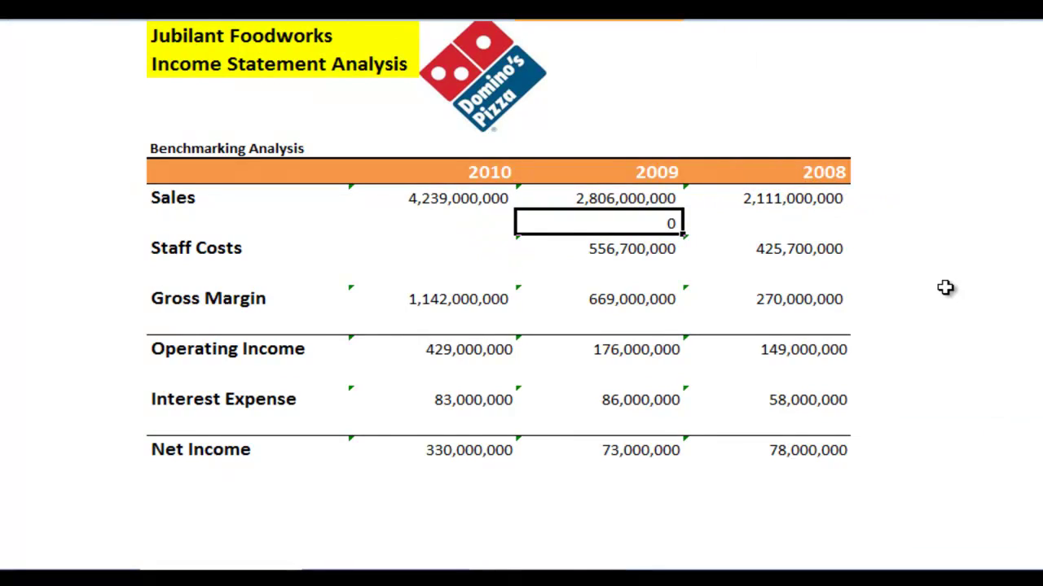
{"action": "key", "text": "ctrl+shift+5"}
Correct the formula to =G9/H9-1 showing 33%, checking it against the 2009 and 2008 sales
{"action": "key", "text": "F2"}
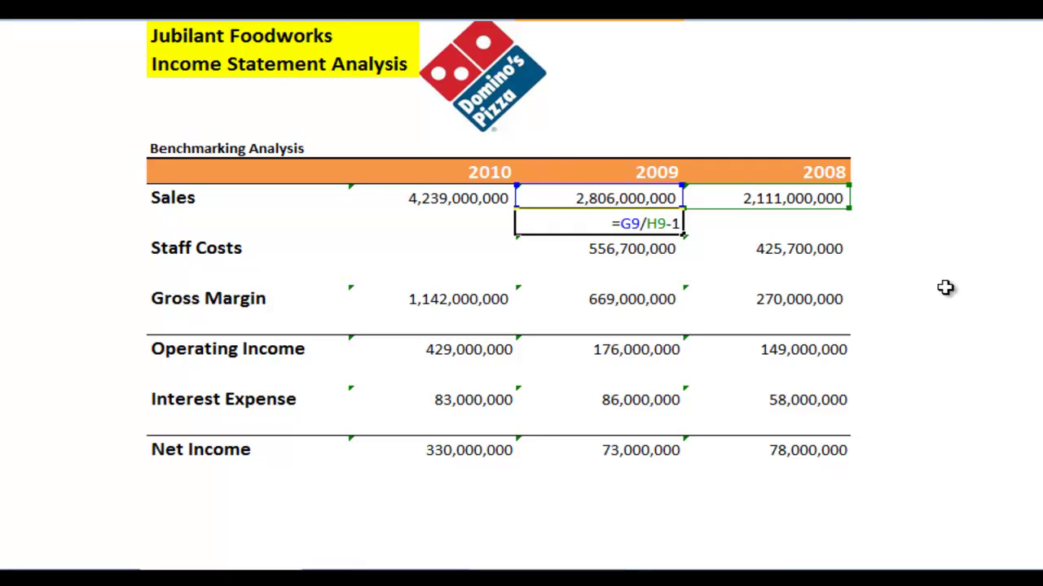
{"action": "key", "text": "Escape"}
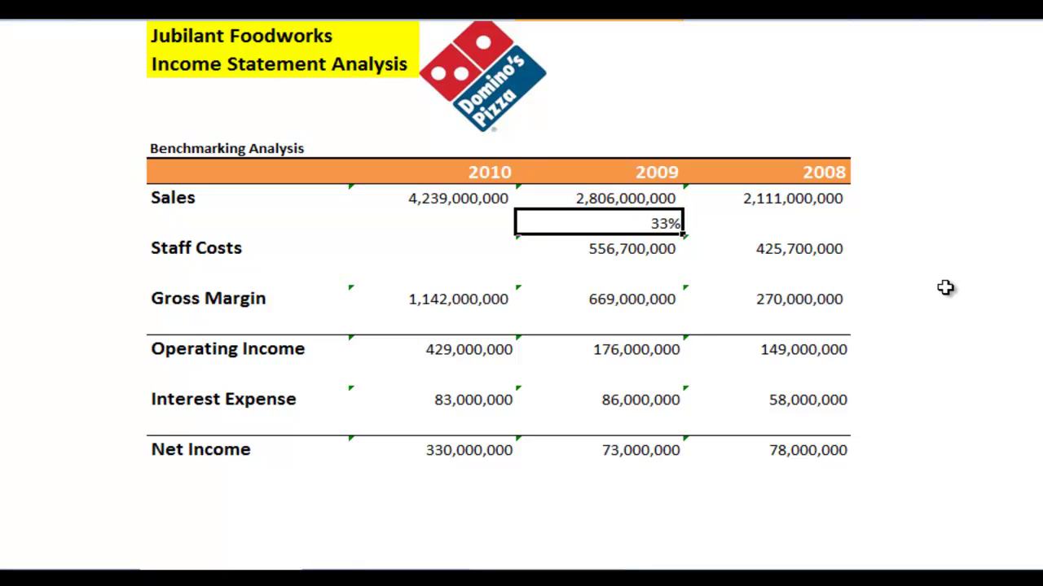
{"action": "key", "text": "Right"}
{"action": "key", "text": "Up"}
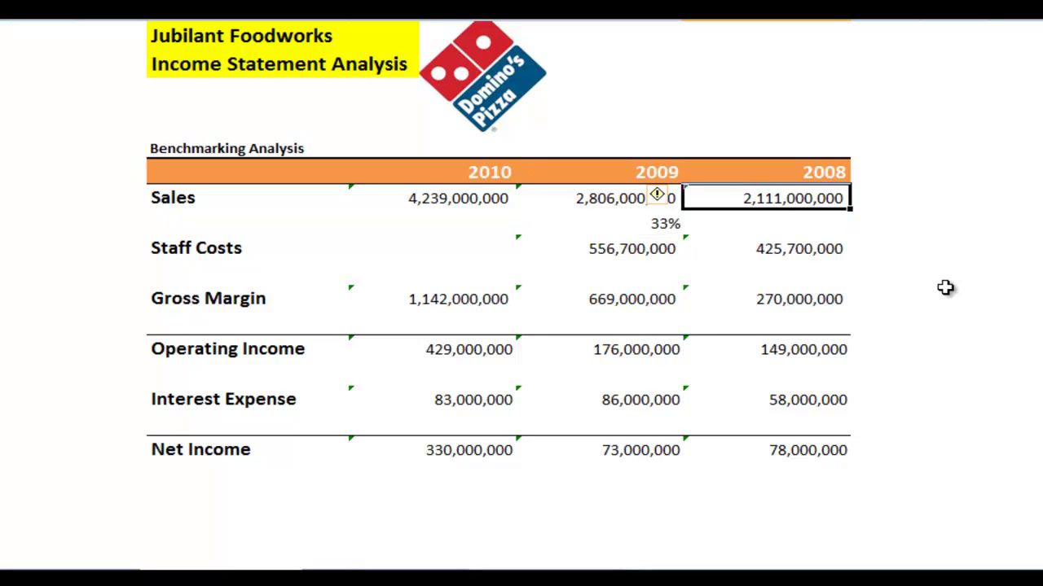
{"action": "key", "text": "Left"}
{"action": "key", "text": "Right"}
{"action": "key", "text": "Left"}
{"action": "key", "text": "Down"}
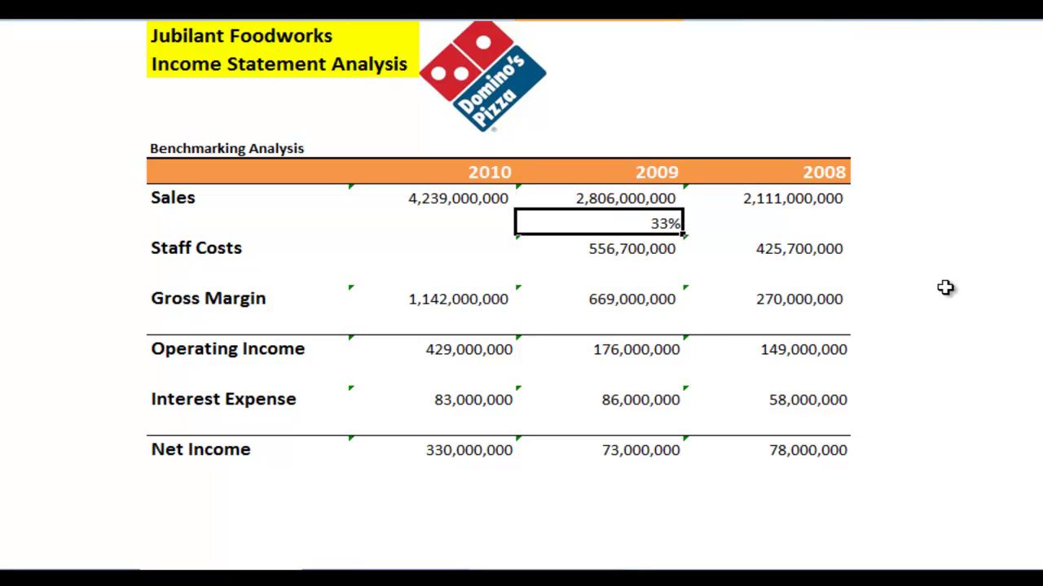
{"action": "key", "text": "Up"}
{"action": "key", "text": "Down"}
{"action": "key", "text": "Up"}
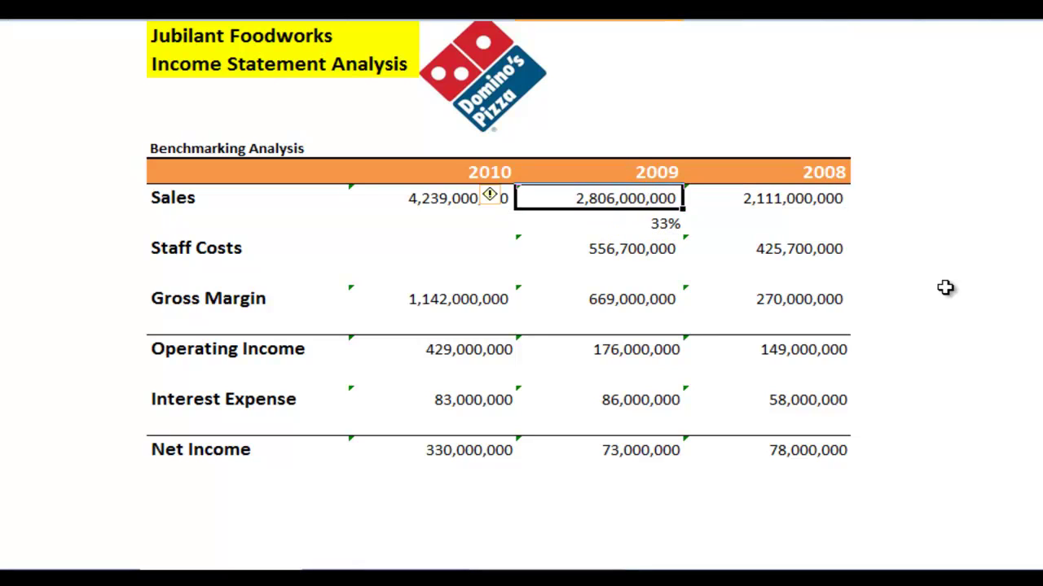
{"action": "key", "text": "Down"}
{"action": "key", "text": "Left"}
{"action": "key", "text": "Left"}
Label the row 'Growth %' and make the row italic instead of bold
{"action": "type", "text": "Gr"}
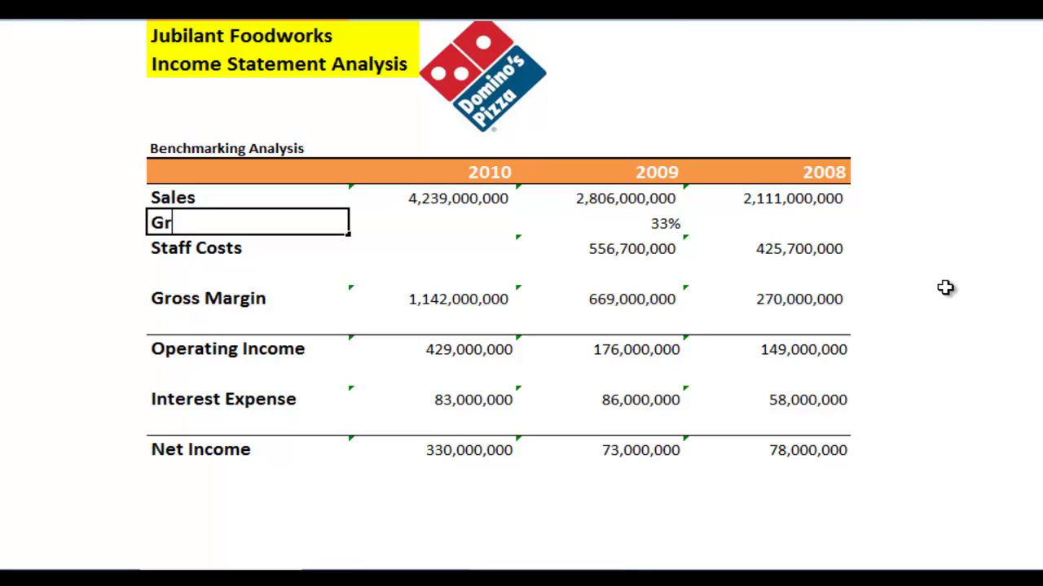
{"action": "type", "text": "owth "}
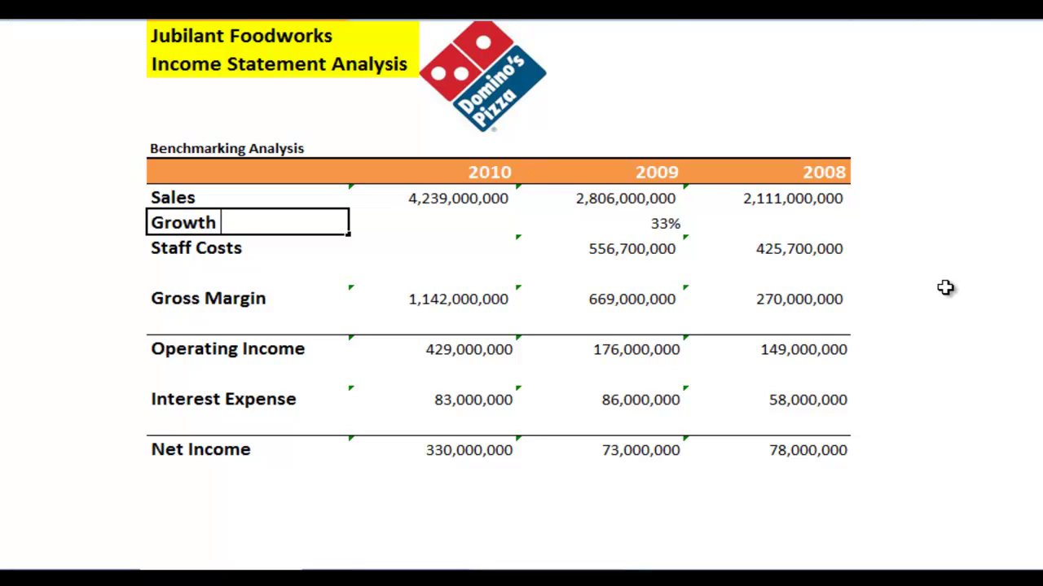
{"action": "type", "text": "%"}
{"action": "key", "text": "Return"}
{"action": "key", "text": "Up"}
{"action": "key", "text": "shift+Right"}
{"action": "key", "text": "shift+Right"}
{"action": "key", "text": "shift+Right"}
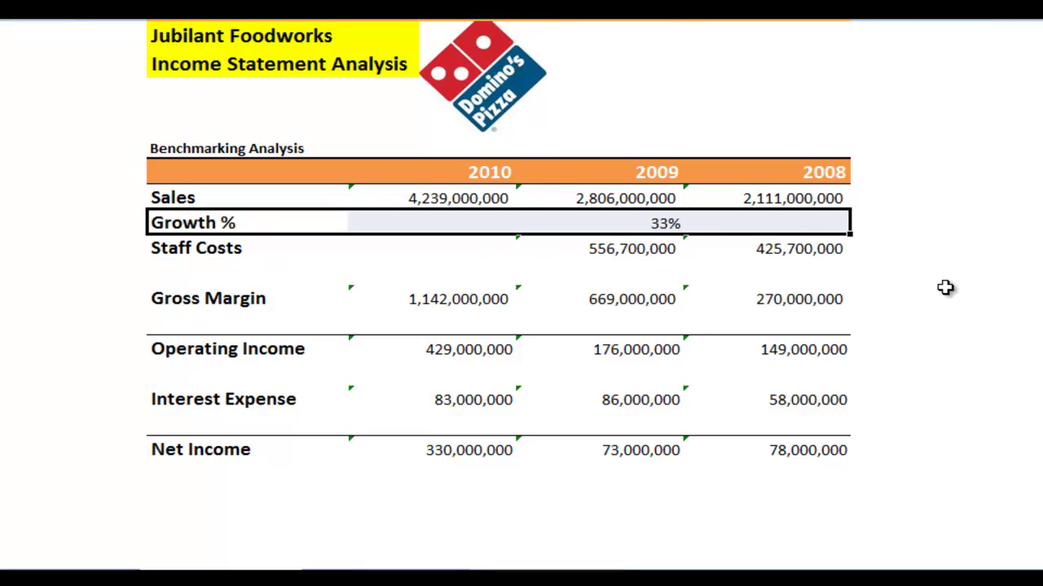
{"action": "key", "text": "ctrl+b"}
{"action": "key", "text": "ctrl+i"}
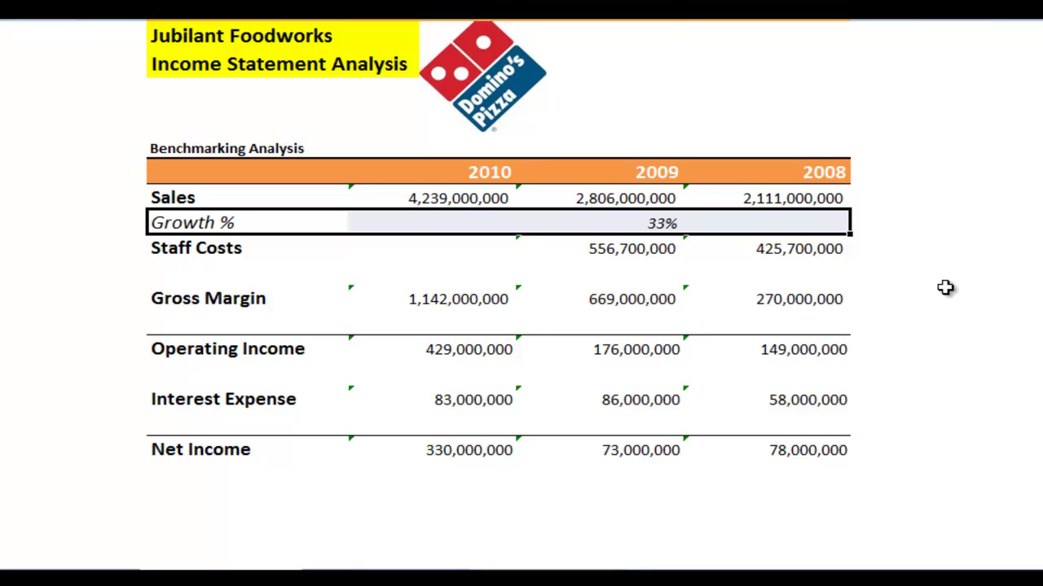
Copy the 33% growth formula into 2010, giving 51%
{"action": "key", "text": "Right"}
{"action": "key", "text": "Right"}
{"action": "key", "text": "ctrl+c"}
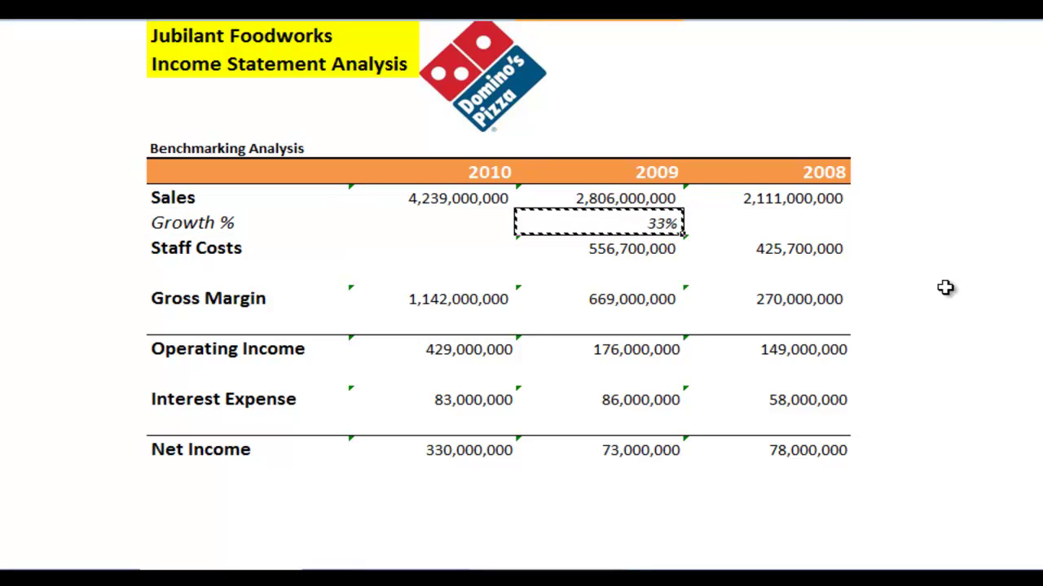
{"action": "key", "text": "Left"}
{"action": "key", "text": "Return"}
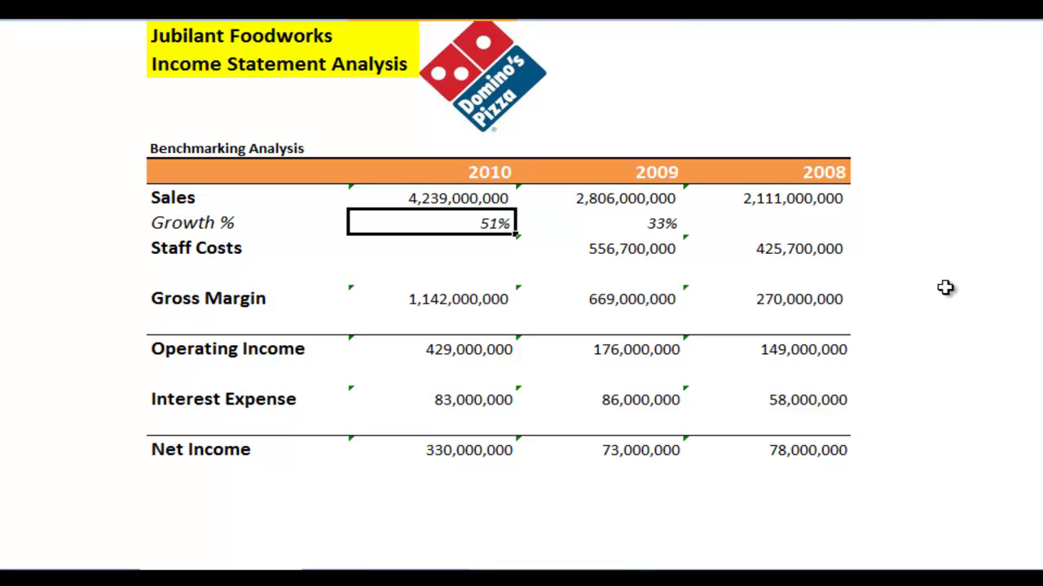
{"action": "key", "text": "Right"}
{"action": "key", "text": "Right"}
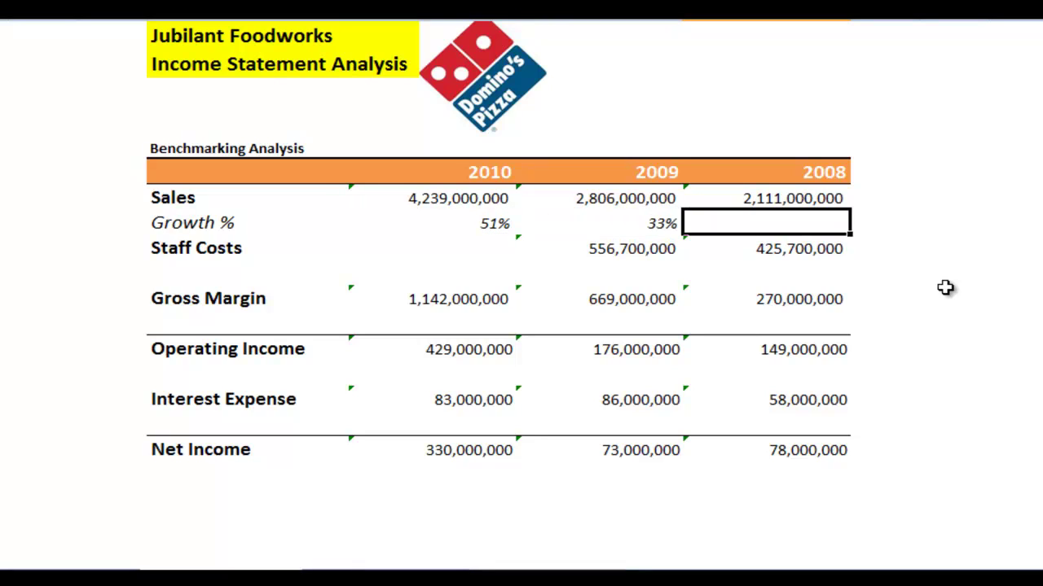
{"action": "key", "text": "Left"}
{"action": "key", "text": "Left"}
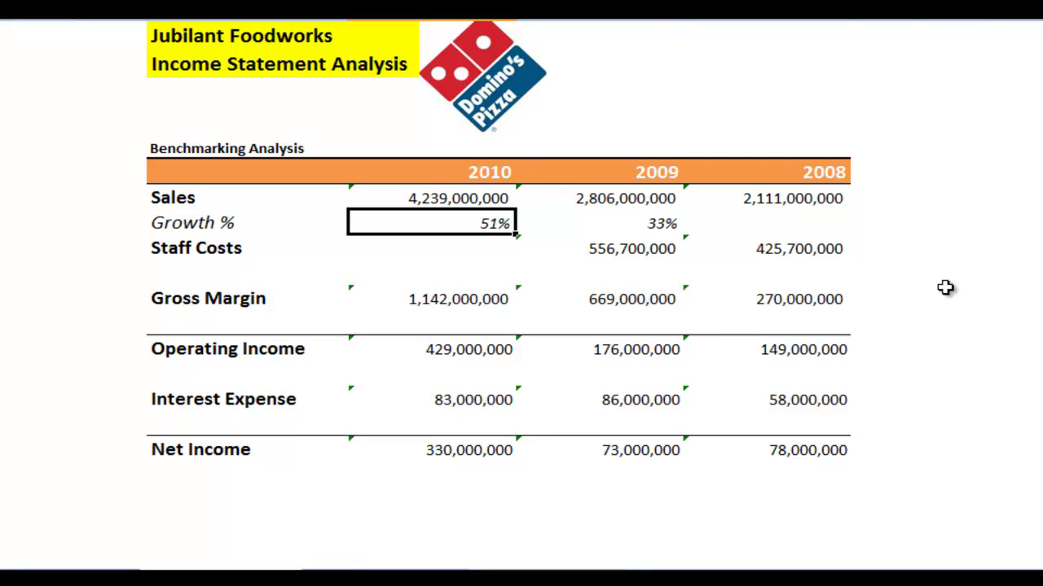
{"action": "key", "text": "Right"}
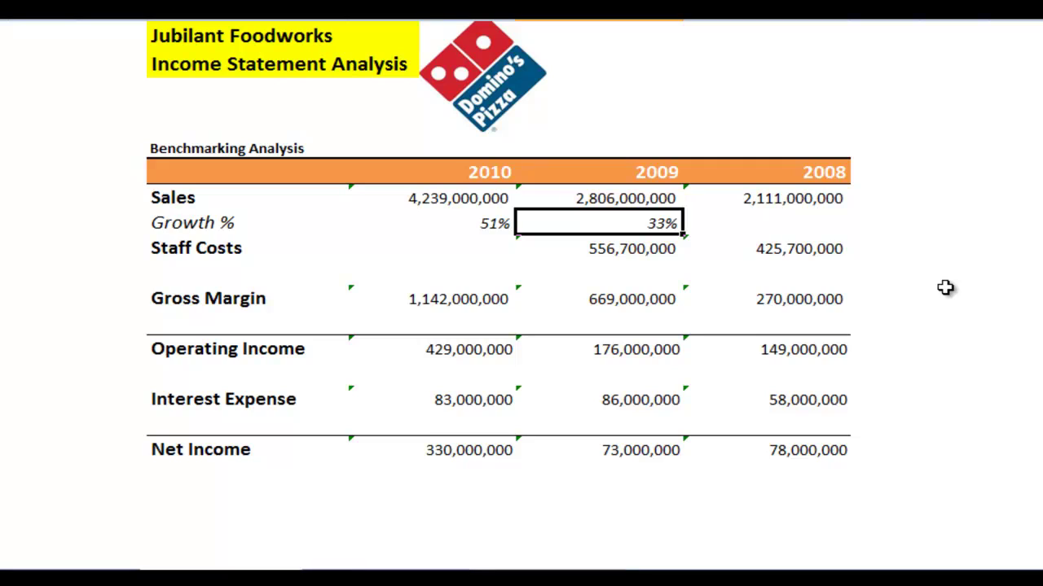
{"action": "key", "text": "Left"}
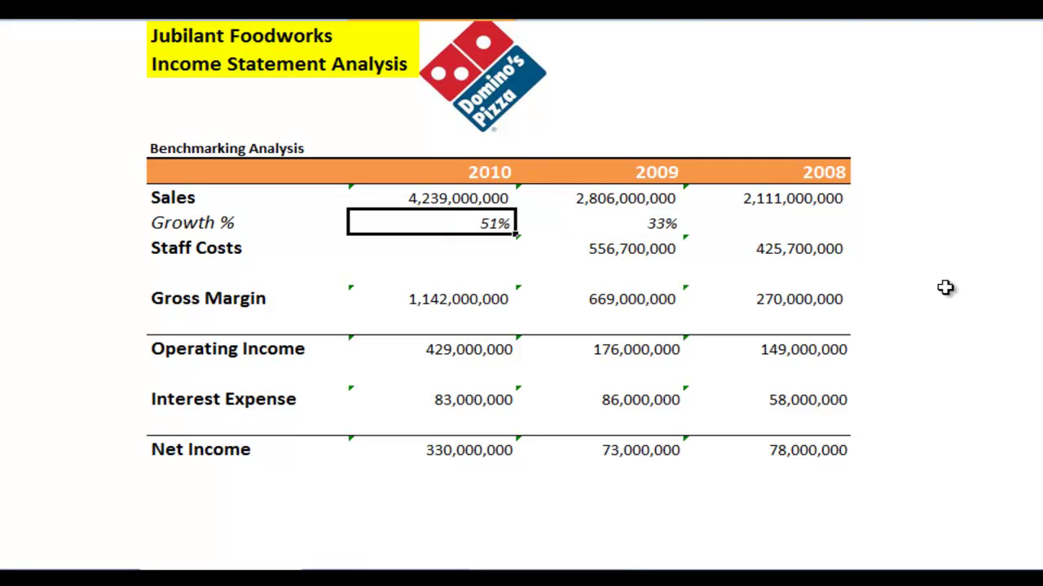
{"action": "key", "text": "Right"}
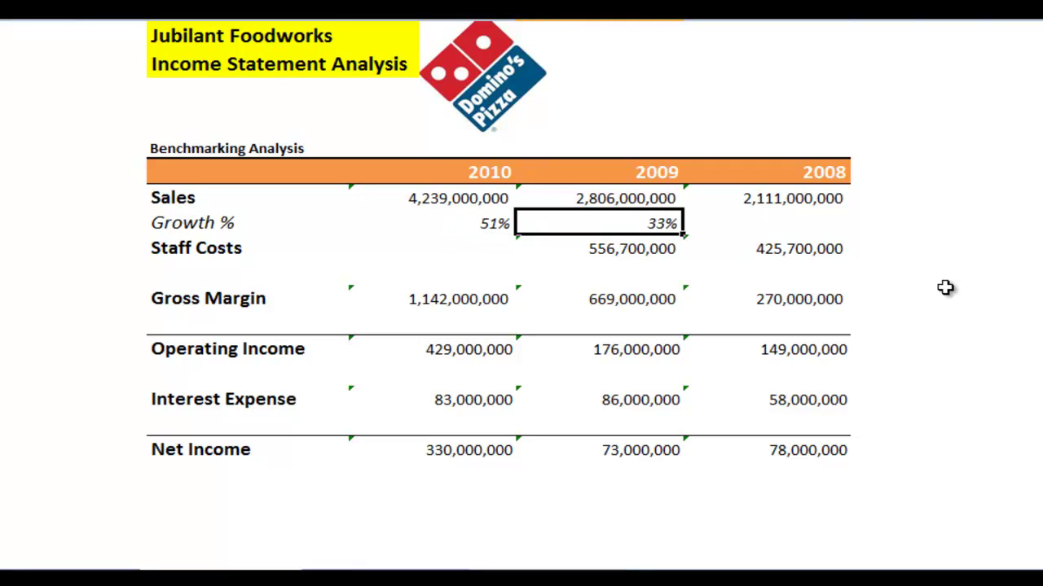
{"action": "key", "text": "Up"}
{"action": "key", "text": "shift+Down"}
{"action": "key", "text": "shift+Down"}
{"action": "key", "text": "shift+Down"}
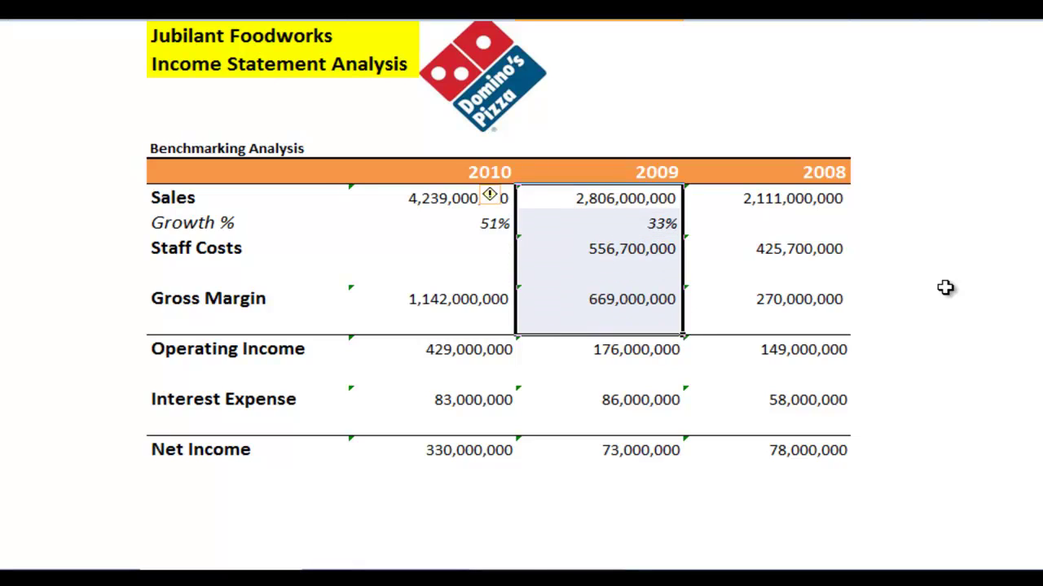
{"action": "key", "text": "Left"}
{"action": "key", "text": "shift+Down"}
{"action": "key", "text": "shift+Down"}
{"action": "key", "text": "shift+Down"}
{"action": "key", "text": "shift+Down"}
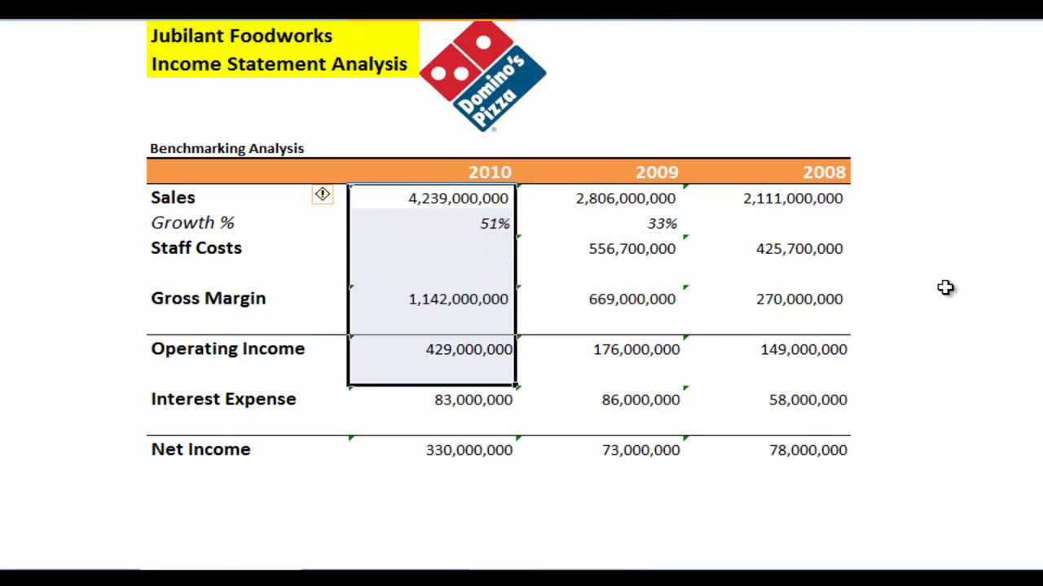
{"action": "key", "text": "Down"}
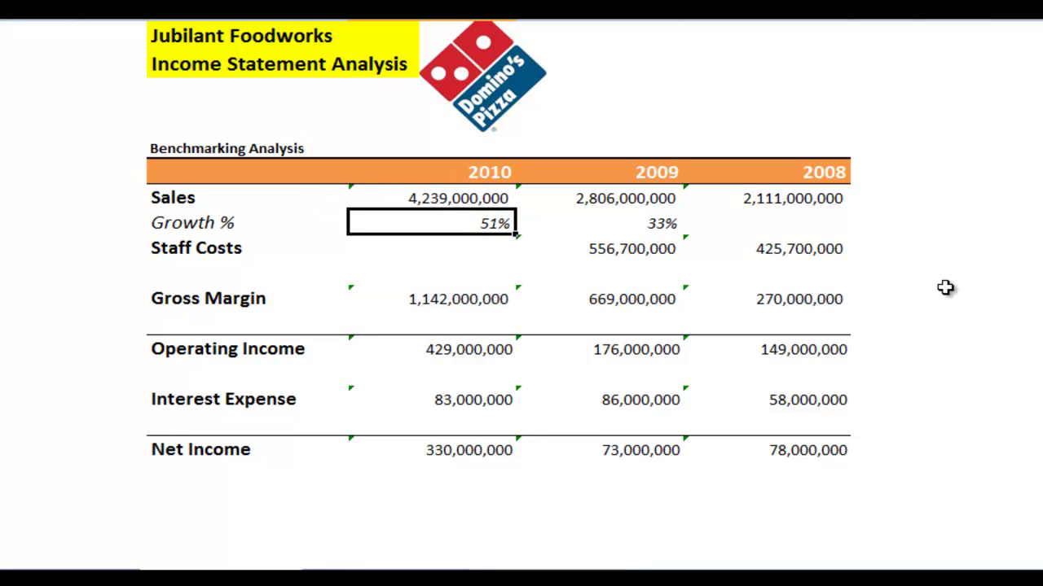
{"action": "key", "text": "Left"}
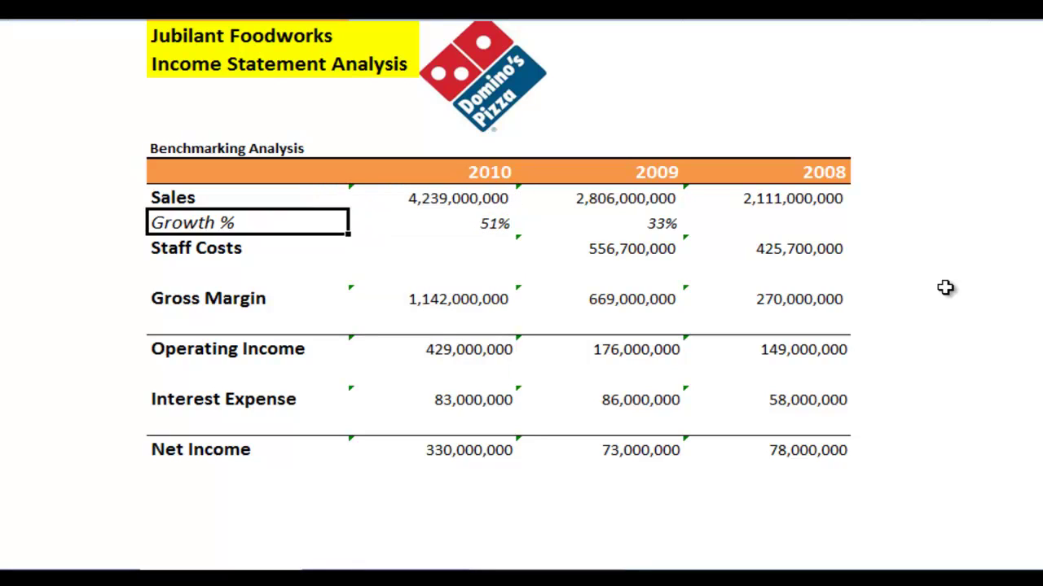
{"action": "key", "text": "Left"}
Type 'New money->invested->new stores' in the cell just right of the 2008 growth value
{"action": "key", "text": "Right"}
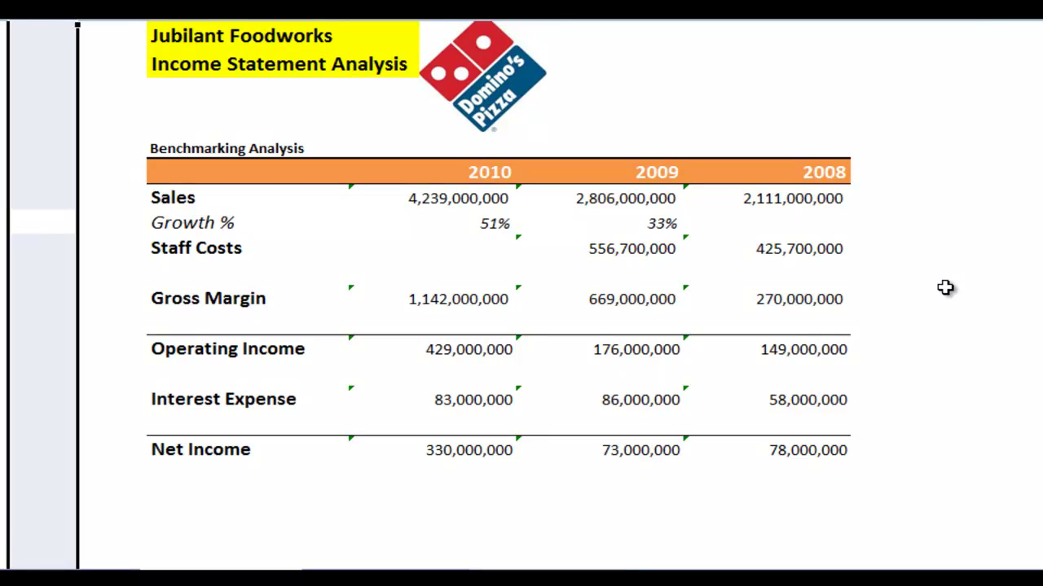
{"action": "key", "text": "Right"}
{"action": "key", "text": "Right"}
{"action": "key", "text": "Right"}
{"action": "key", "text": "Right"}
{"action": "key", "text": "Right"}
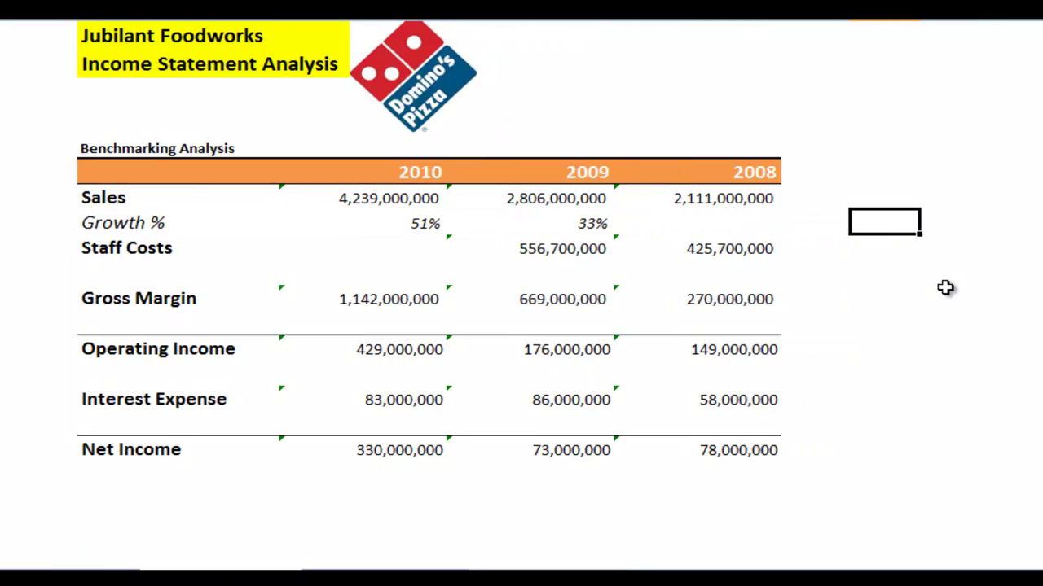
{"action": "key", "text": "Up"}
{"action": "key", "text": "Left"}
{"action": "key", "text": "Down"}
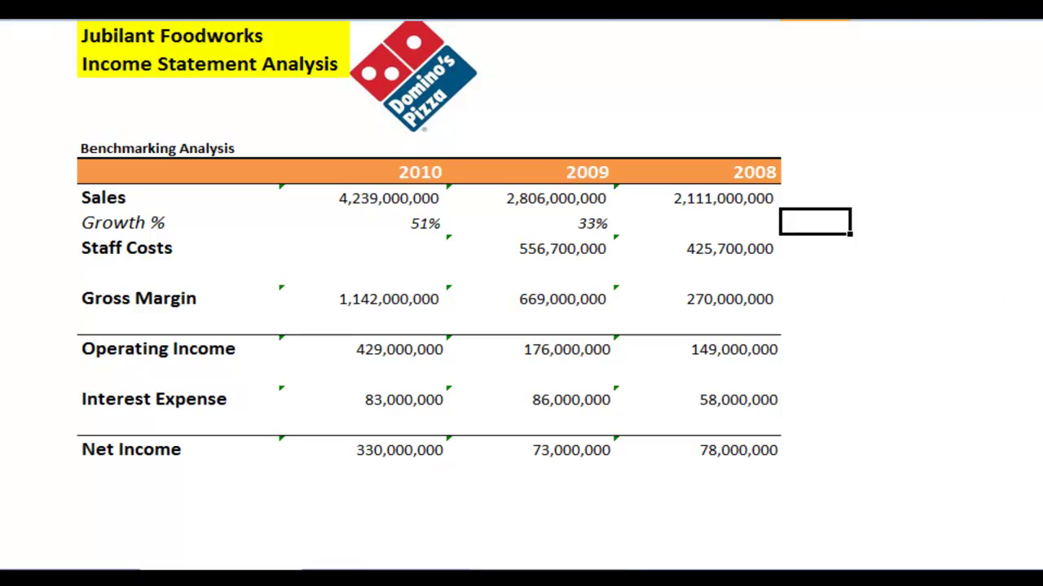
{"action": "type", "text": "New mo"}
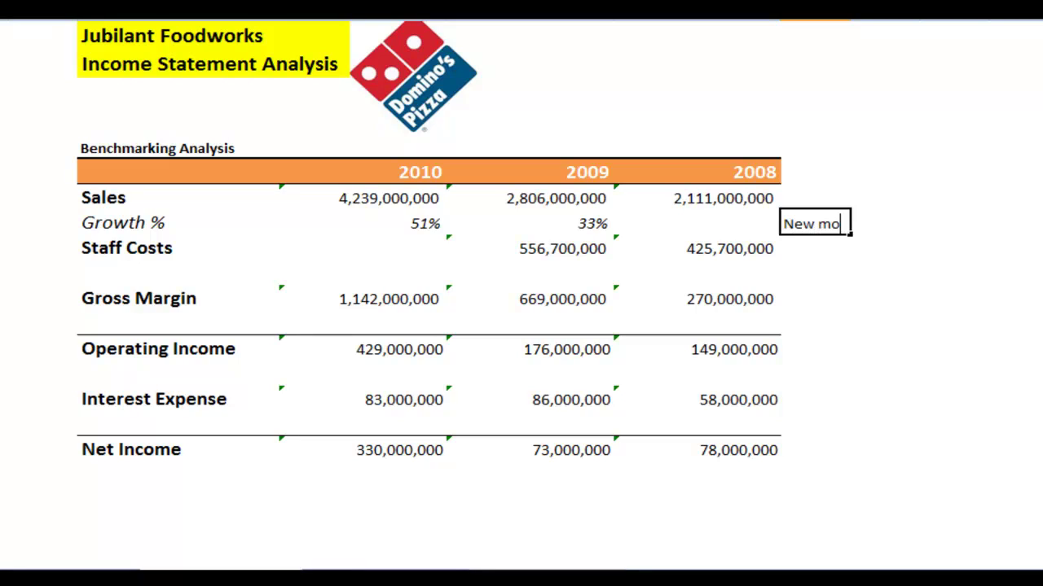
{"action": "type", "text": "ney"}
{"action": "type", "text": "->inves"}
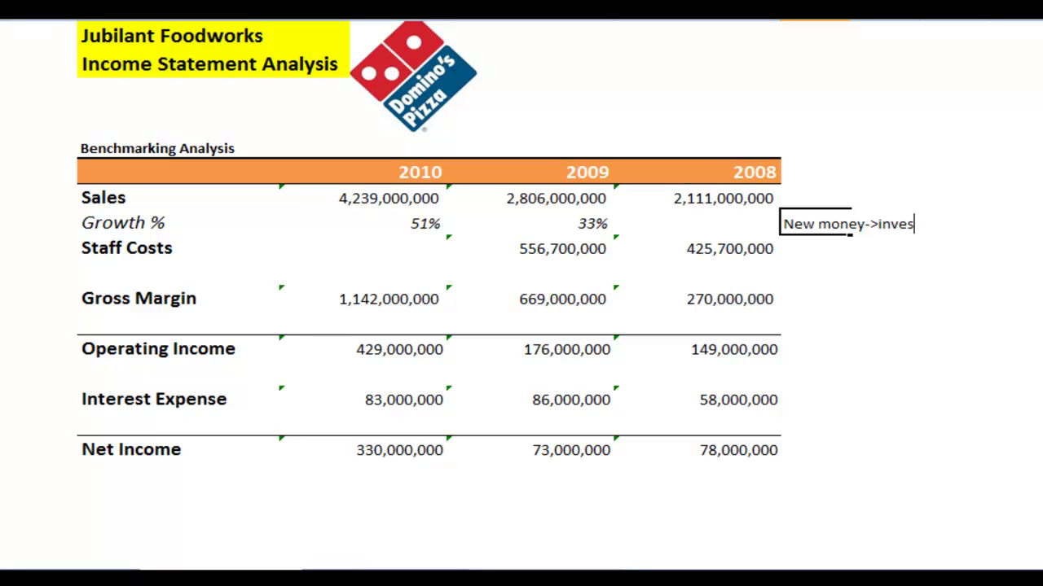
{"action": "type", "text": "ted->n"}
{"action": "type", "text": "ew stores"}
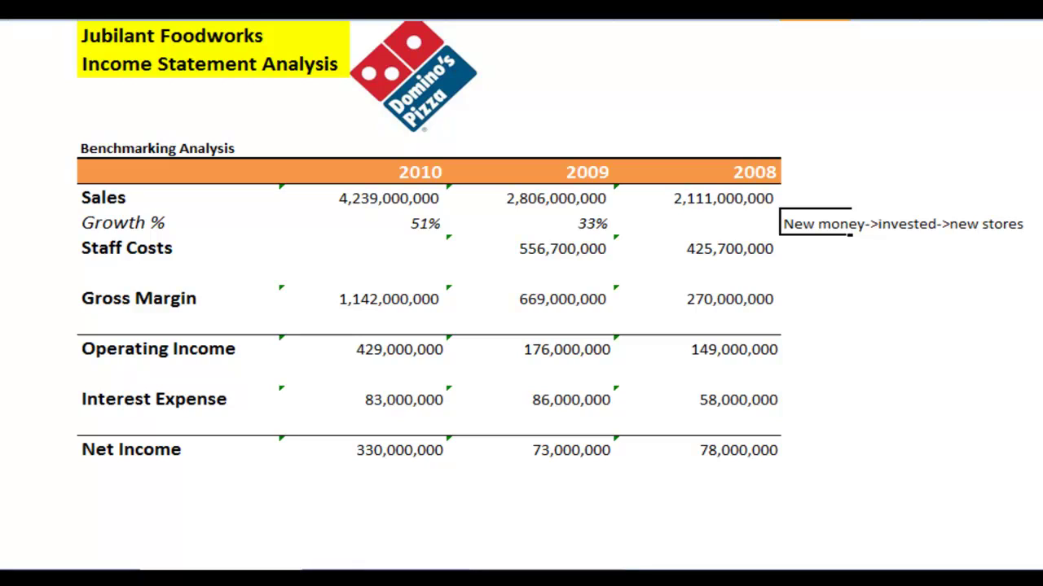
{"action": "key", "text": "Return"}
Select the 2010 sales figure together with its growth cell
{"action": "key", "text": "Up"}
{"action": "key", "text": "Left"}
{"action": "key", "text": "Left"}
{"action": "key", "text": "Left"}
{"action": "key", "text": "Up"}
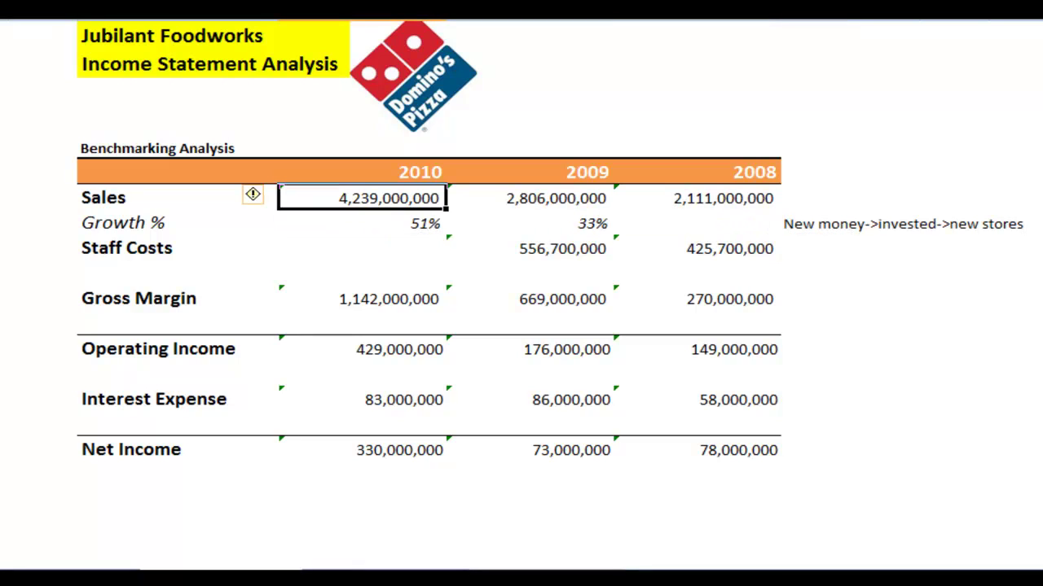
{"action": "key", "text": "shift+Down"}
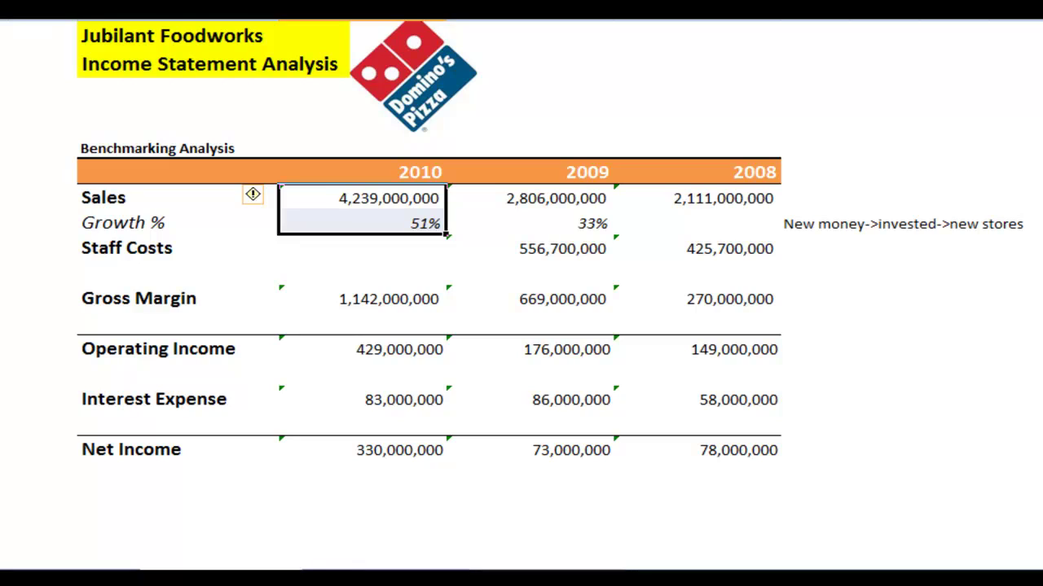
Below 2008 Staff Costs, divide staff costs by 2008 sales and format as a percentage
{"action": "key", "text": "shift+Right"}
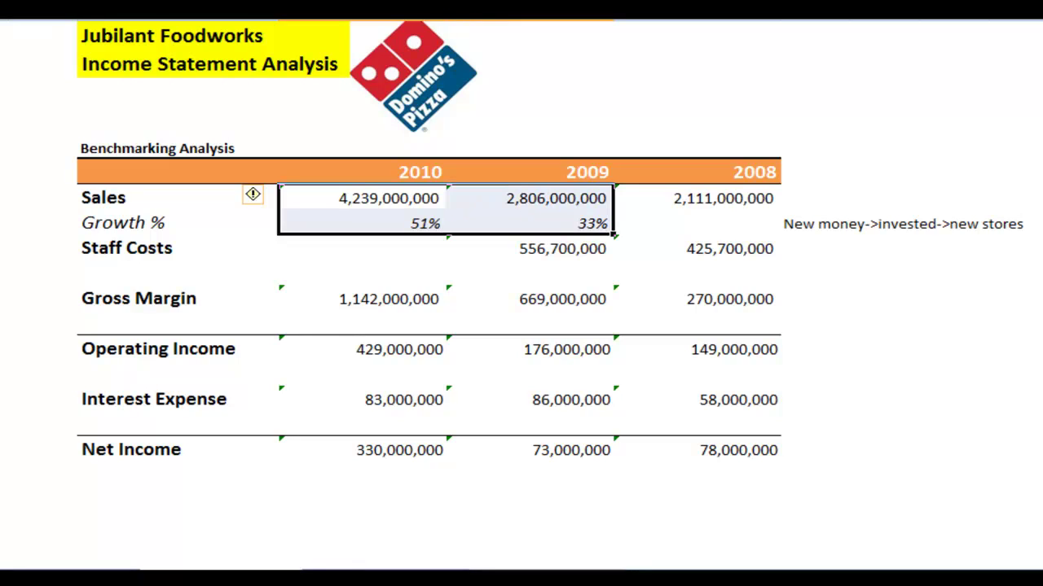
{"action": "key", "text": "Down"}
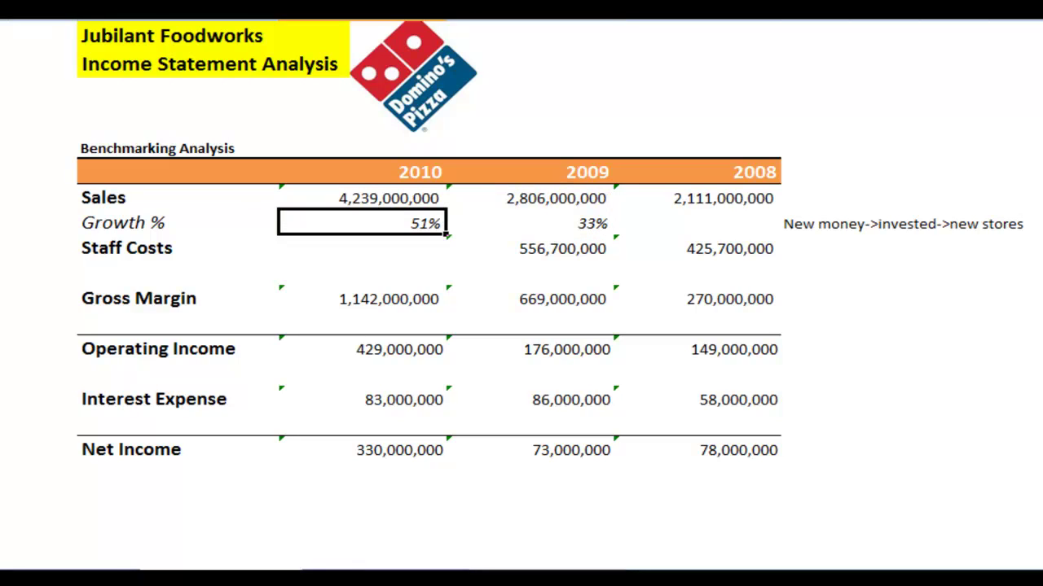
{"action": "key", "text": "Down"}
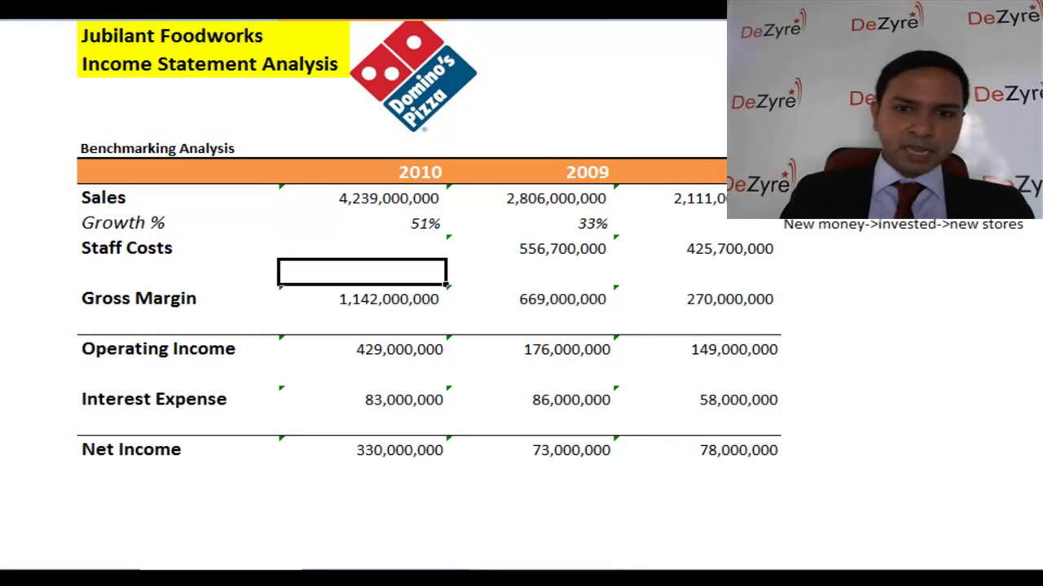
{"action": "key", "text": "Up"}
{"action": "key", "text": "Left"}
{"action": "key", "text": "Down"}
{"action": "key", "text": "shift+Right"}
{"action": "key", "text": "shift+Right"}
{"action": "key", "text": "Right"}
{"action": "key", "text": "Right"}
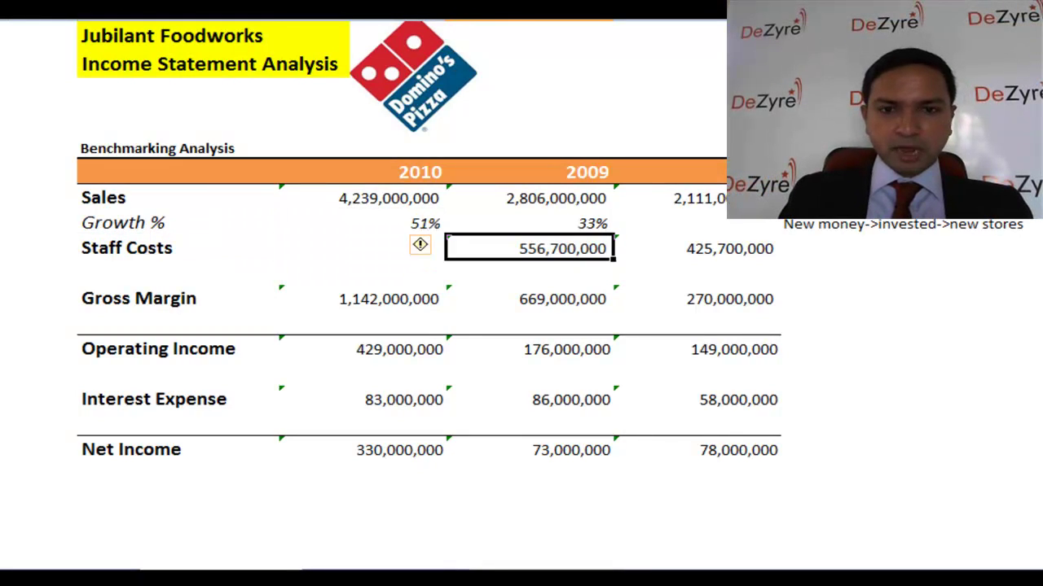
{"action": "key", "text": "Right"}
{"action": "key", "text": "Down"}
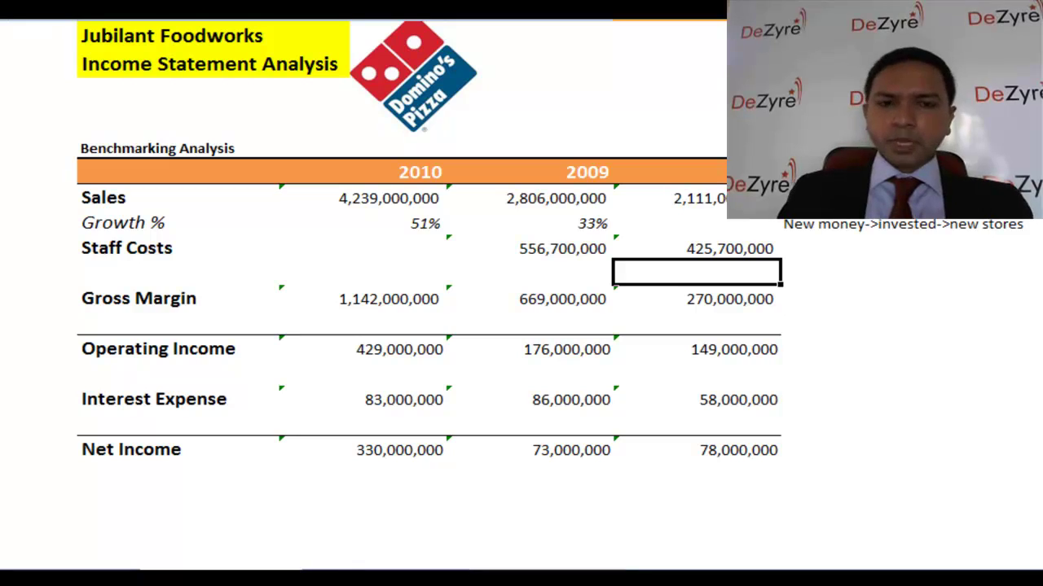
{"action": "type", "text": "="}
{"action": "key", "text": "Up"}
{"action": "type", "text": "/"}
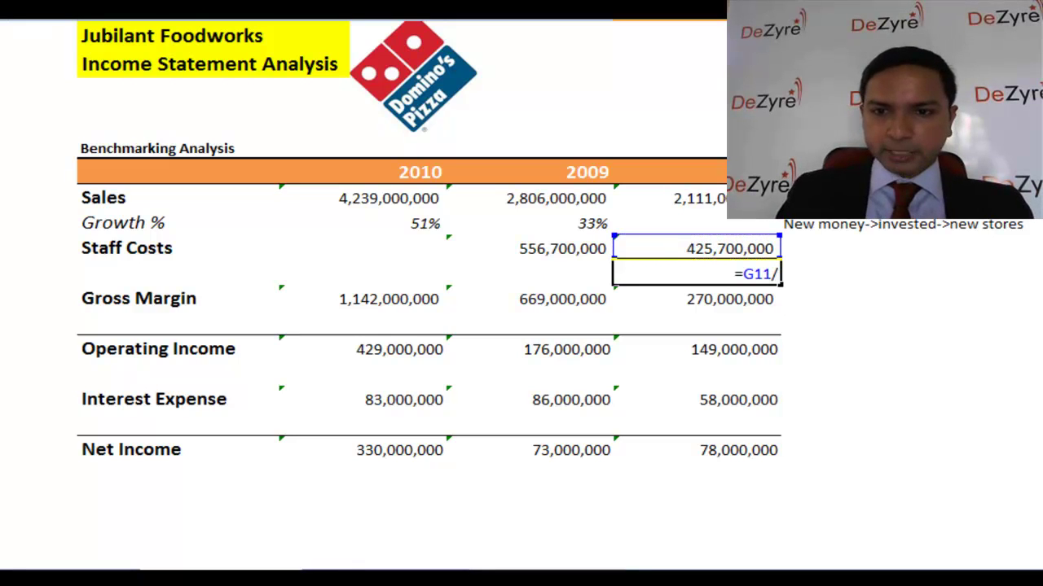
{"action": "key", "text": "Up"}
{"action": "key", "text": "Up"}
{"action": "key", "text": "Up"}
{"action": "key", "text": "Return"}
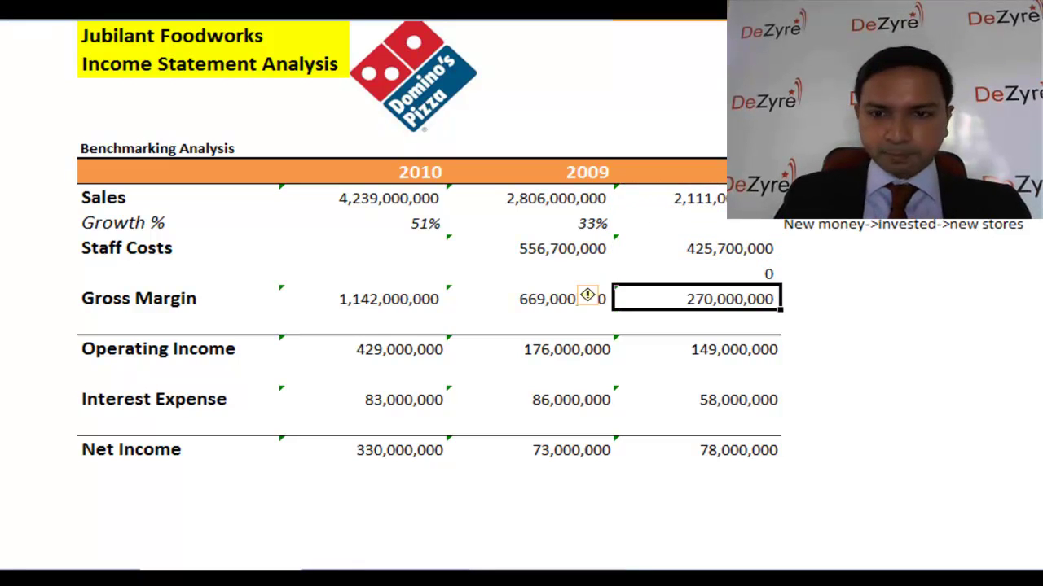
{"action": "key", "text": "Up"}
{"action": "key", "text": "ctrl+shift+5"}
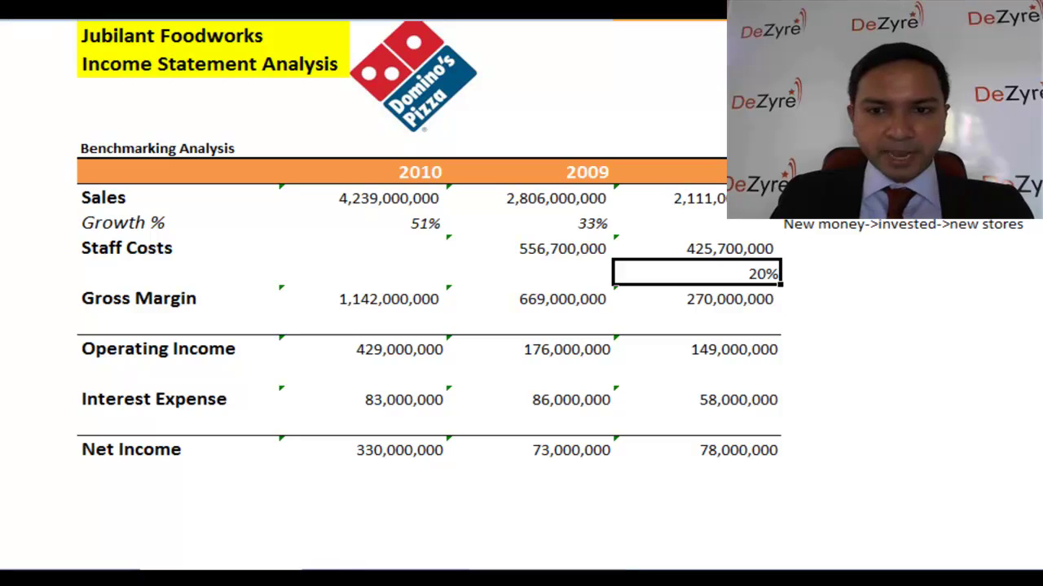
Label the new row under Staff Costs '% of Revenue'
{"action": "key", "text": "Up"}
{"action": "key", "text": "Up"}
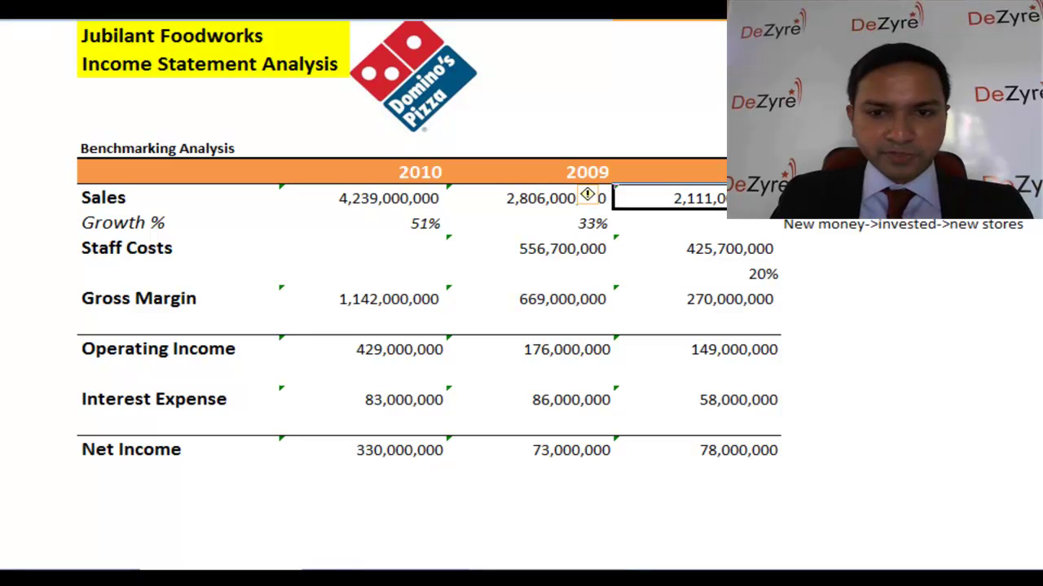
{"action": "left_click", "coordinate": [696, 248]}
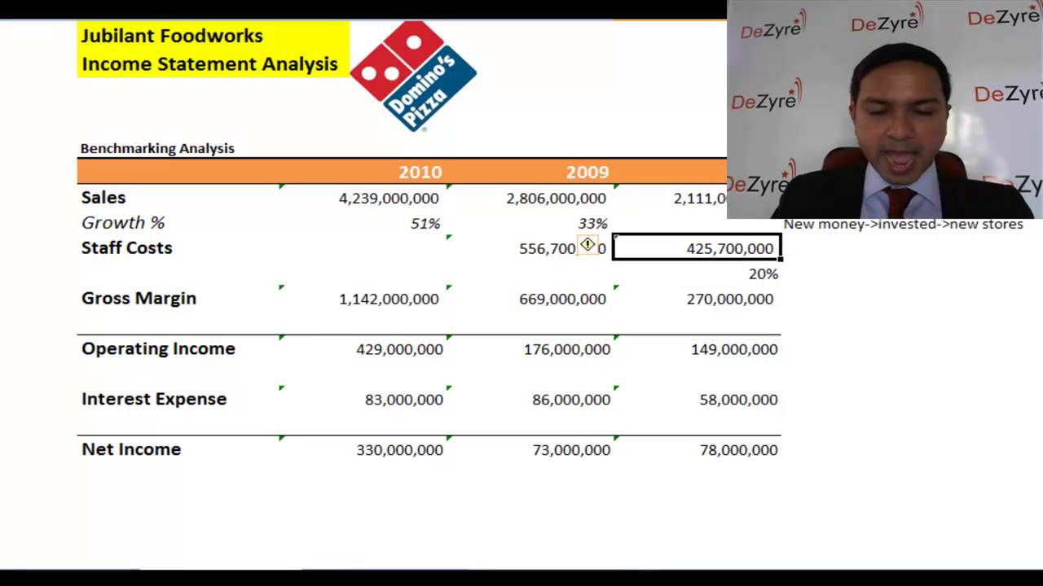
{"action": "key", "text": "Down"}
{"action": "key", "text": "Left"}
{"action": "key", "text": "Left"}
{"action": "key", "text": "Left"}
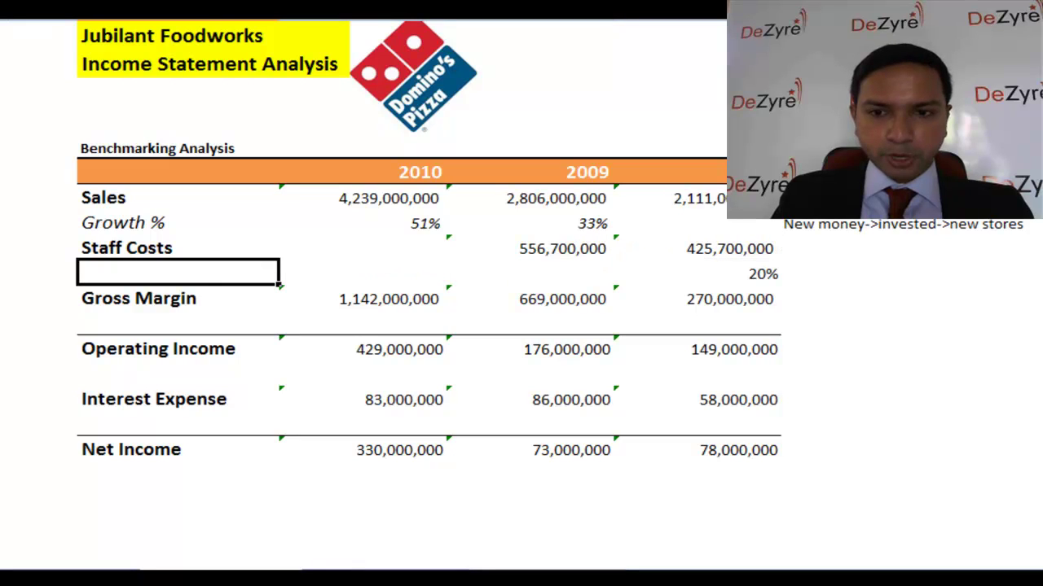
{"action": "type", "text": "% of Re"}
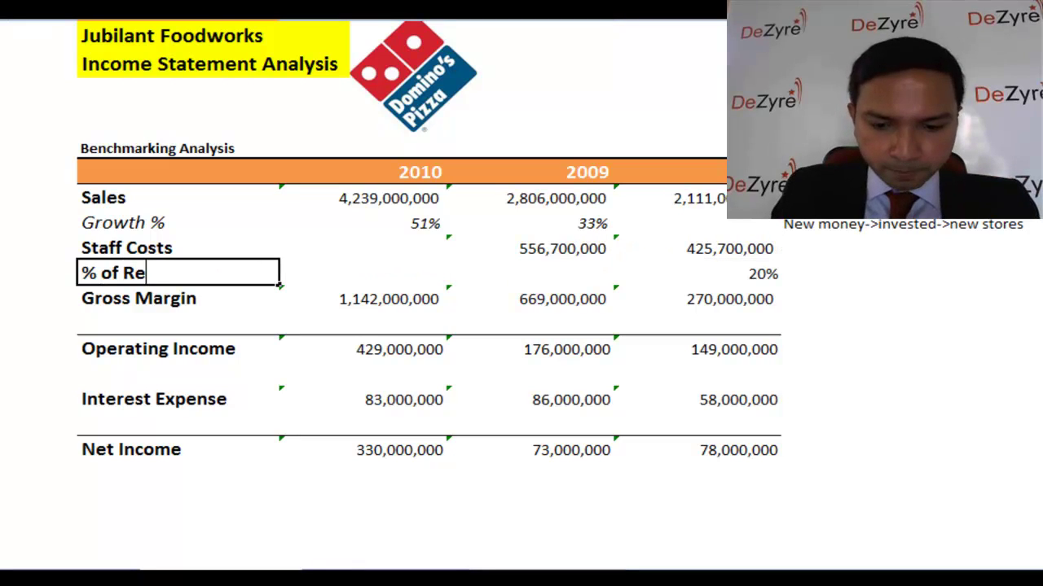
{"action": "type", "text": "venue"}
{"action": "key", "text": "Return"}
Paste the Growth % row's italic formatting onto the % of Revenue row
{"action": "key", "text": "Up"}
{"action": "key", "text": "shift+Right"}
{"action": "key", "text": "shift+Right"}
{"action": "key", "text": "Up"}
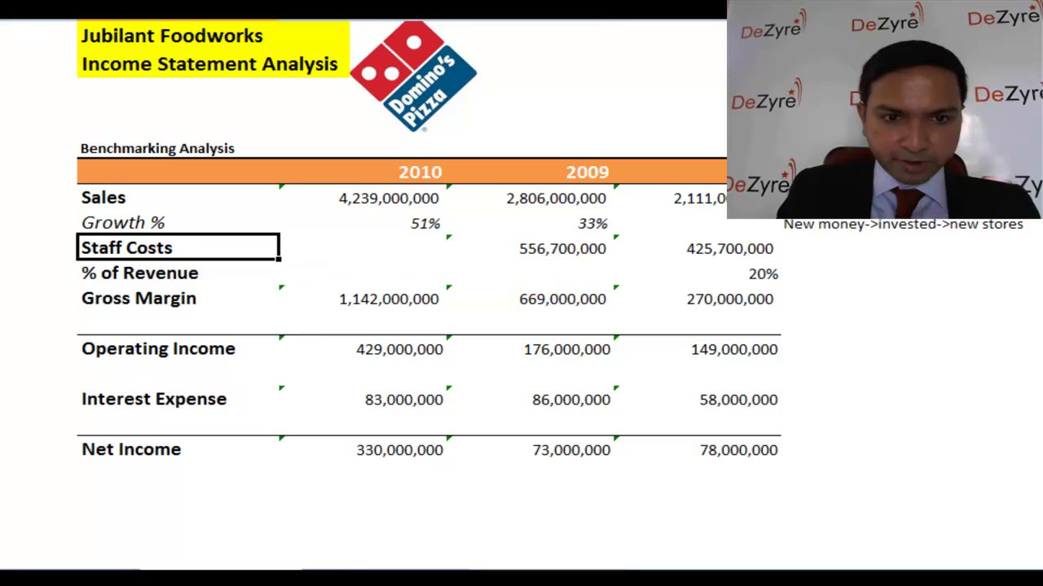
{"action": "key", "text": "Up"}
{"action": "key", "text": "shift+Right"}
{"action": "key", "text": "shift+Right"}
{"action": "key", "text": "shift+Right"}
{"action": "key", "text": "ctrl+c"}
{"action": "key", "text": "Down"}
{"action": "key", "text": "Down"}
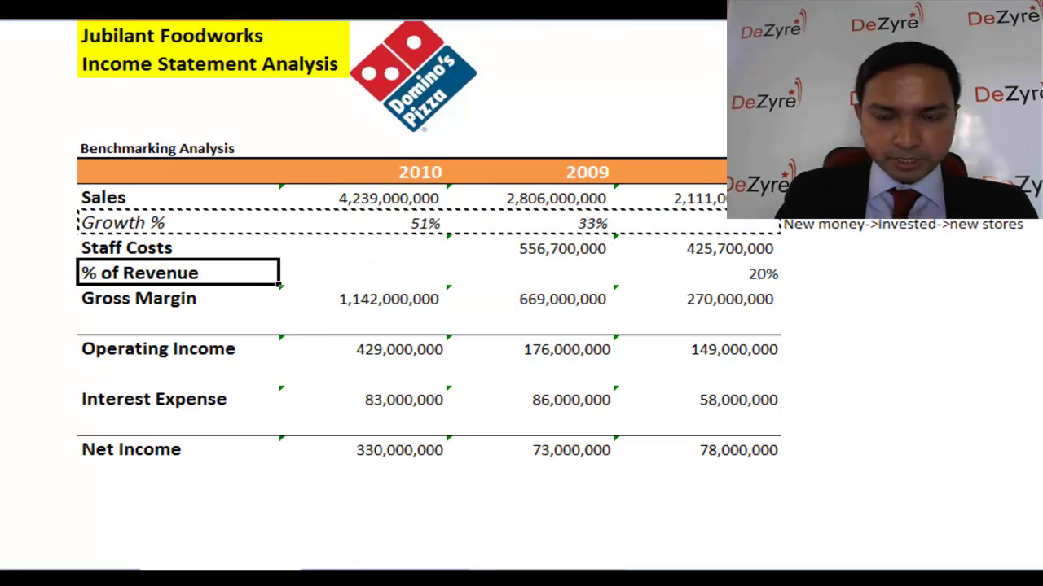
{"action": "key", "text": "ctrl+alt+v"}
{"action": "key", "text": "t"}
{"action": "key", "text": "Return"}
{"action": "key", "text": "Right"}
{"action": "key", "text": "Left"}
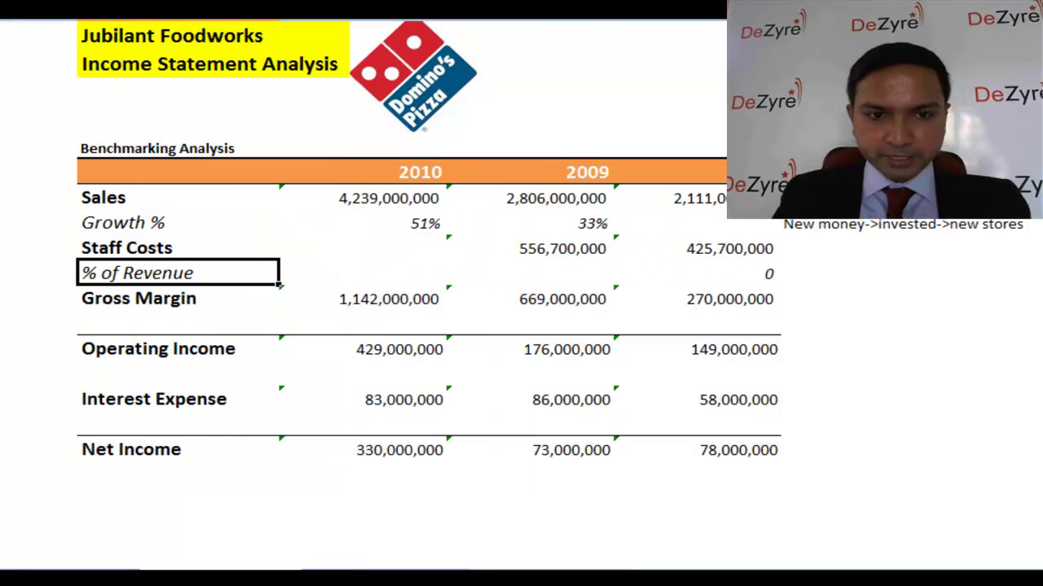
Copy the staff-cost ratio into 2009 so both years show 20%, and check the formula
{"action": "key", "text": "ctrl+Right"}
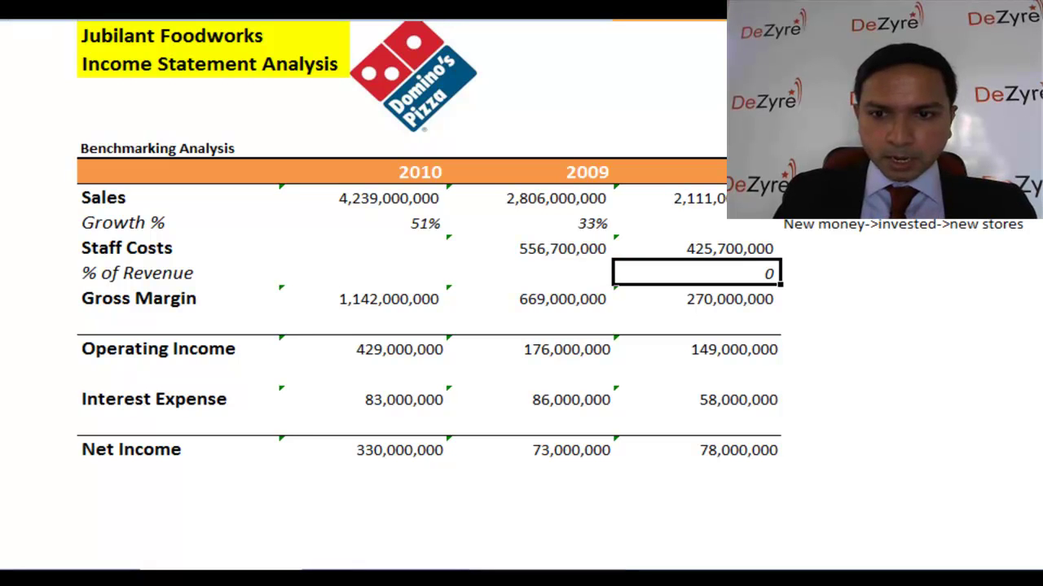
{"action": "key", "text": "ctrl+shift+5"}
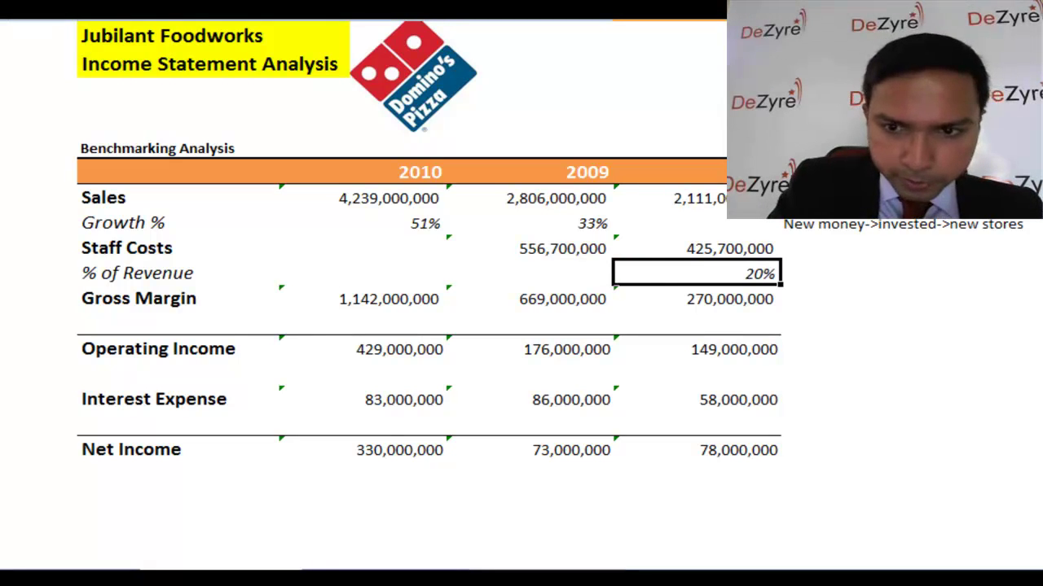
{"action": "key", "text": "ctrl+c"}
{"action": "key", "text": "Left"}
{"action": "key", "text": "Return"}
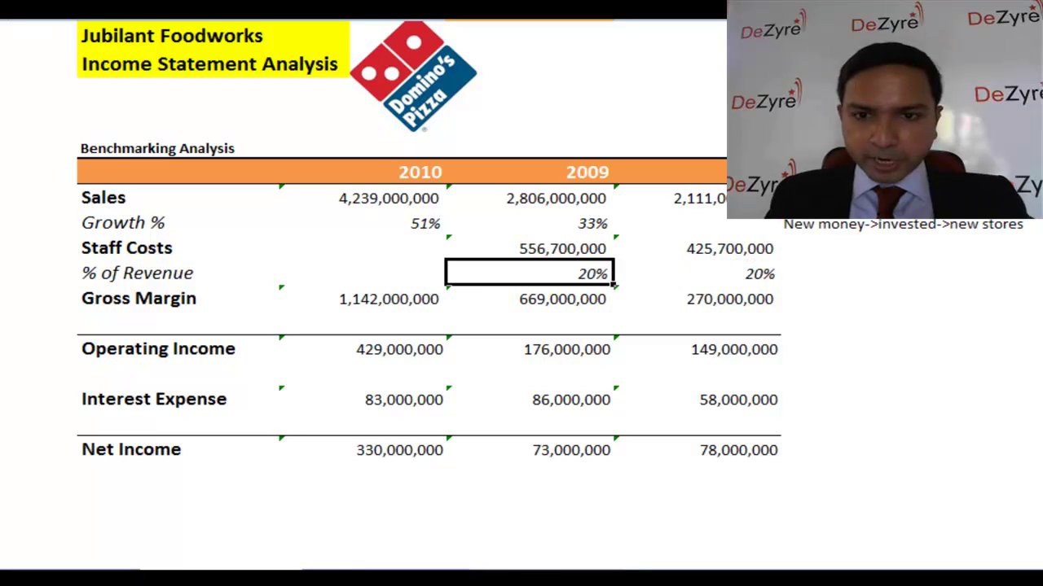
{"action": "key", "text": "F2"}
{"action": "key", "text": "Escape"}
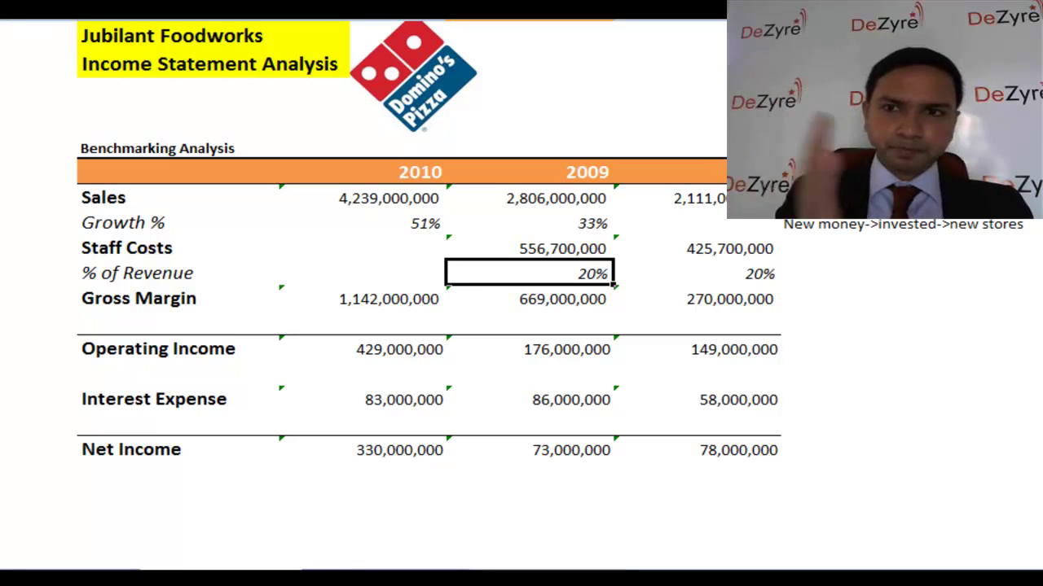
{"action": "left_click", "coordinate": [695, 273]}
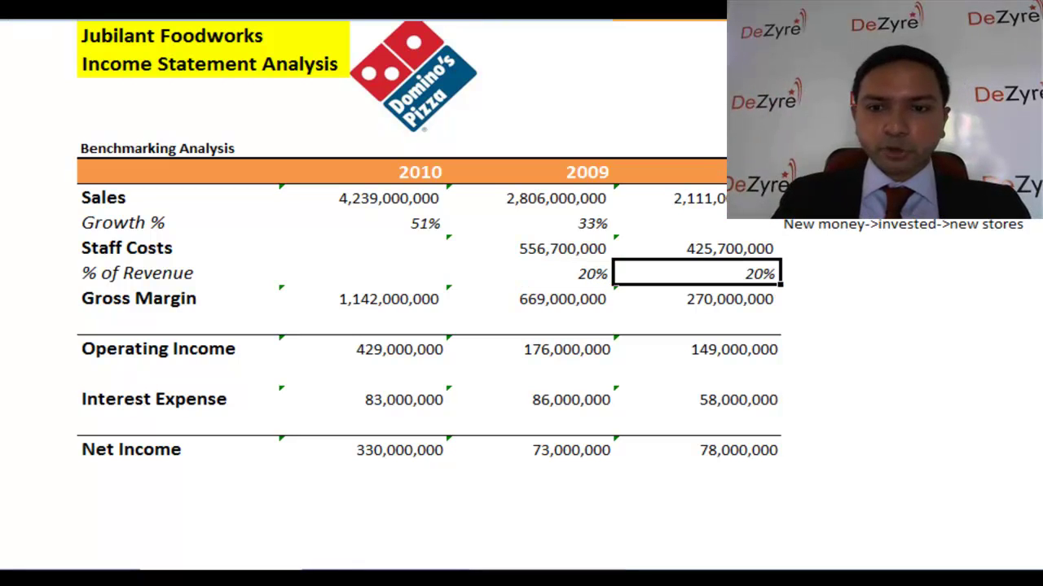
{"action": "left_click", "coordinate": [530, 273]}
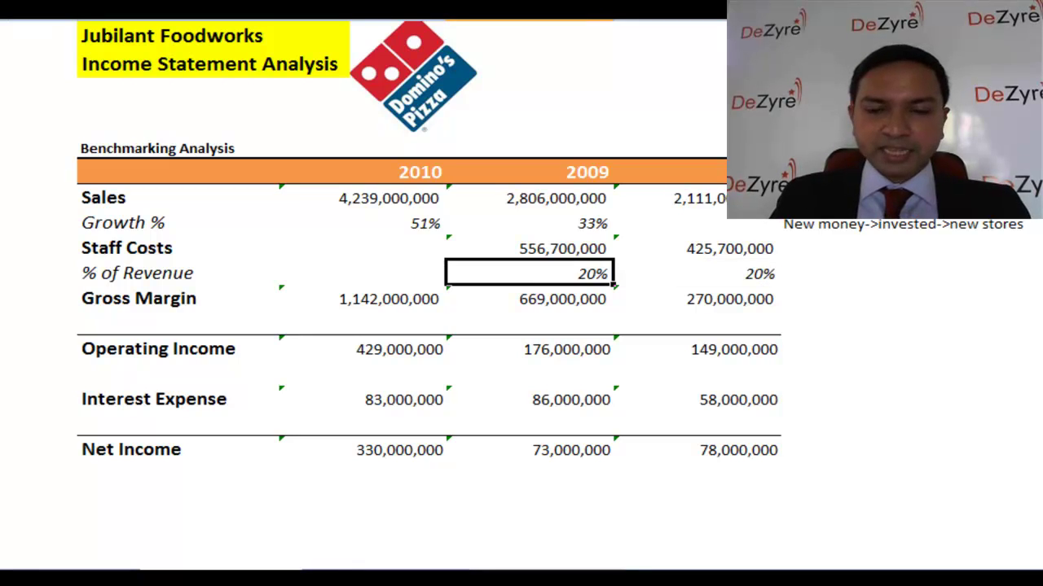
{"action": "type", "text": "45"}
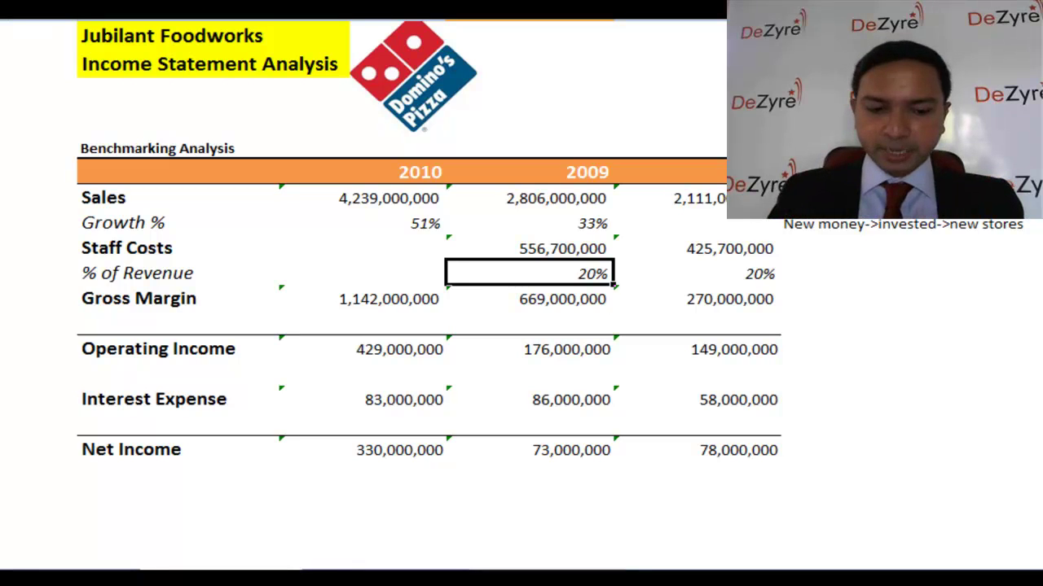
Enter =G13/G9 in G14, below the 270,000,000 gross margin, to get 13%
{"action": "key", "text": "Down"}
{"action": "key", "text": "Down"}
{"action": "key", "text": "Right"}
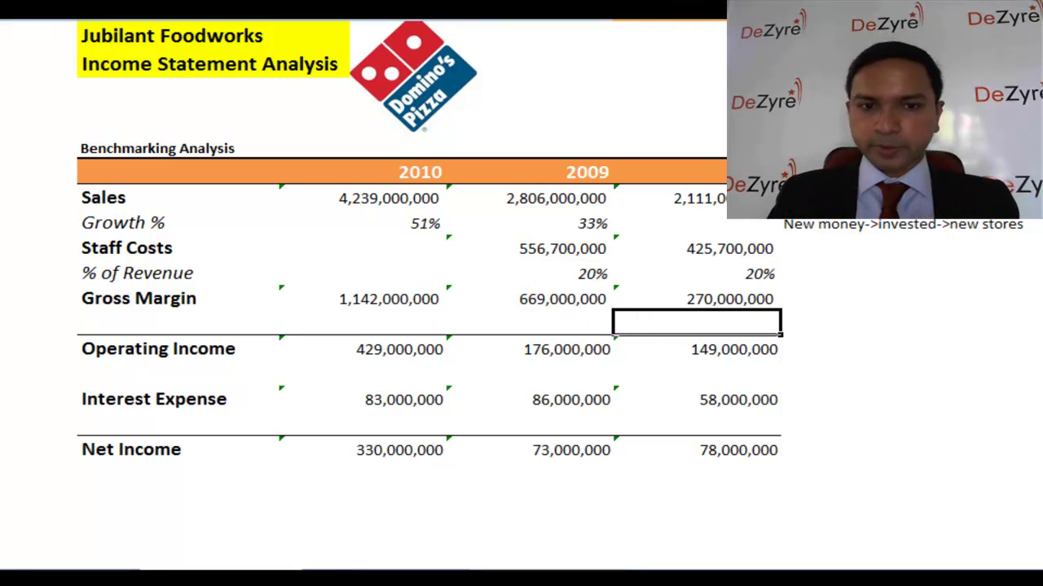
{"action": "type", "text": "="}
{"action": "key", "text": "Up"}
{"action": "type", "text": "/"}
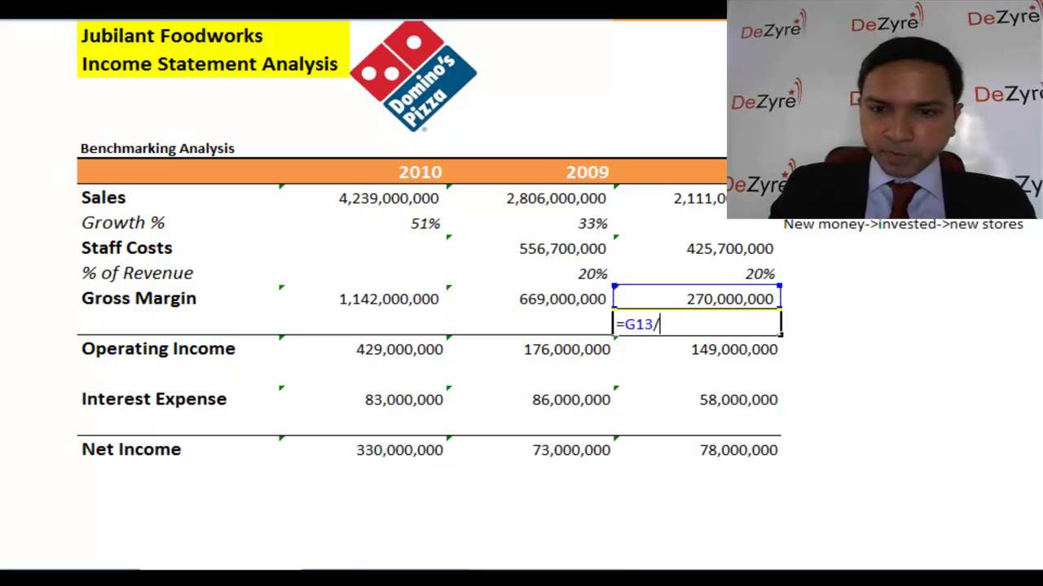
{"action": "key", "text": "Up"}
{"action": "key", "text": "Up"}
{"action": "key", "text": "Up"}
{"action": "key", "text": "Up"}
{"action": "key", "text": "Return"}
{"action": "key", "text": "Up"}
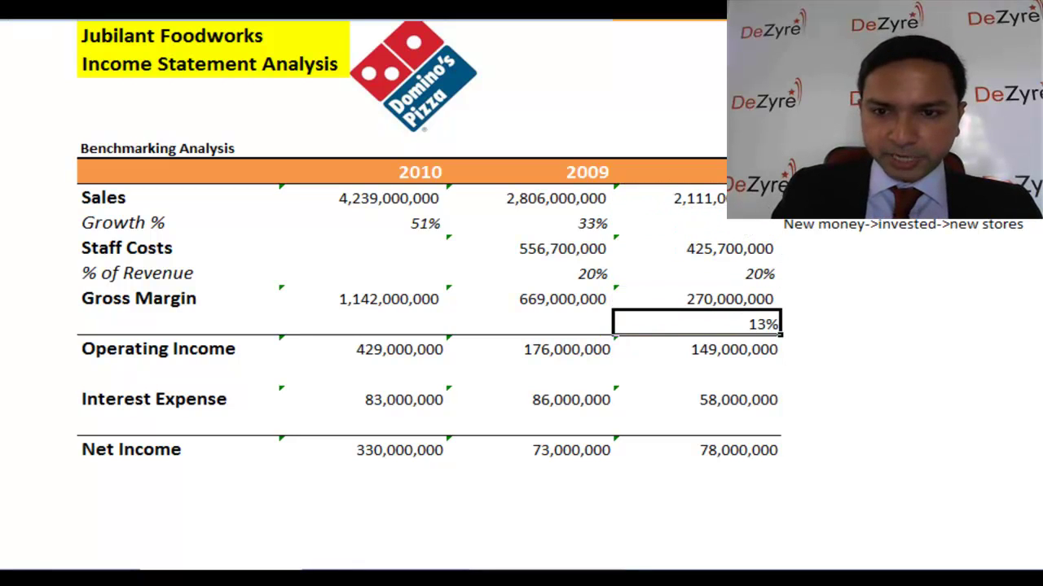
Copy the gross margin formula into F14 and E14, giving 24% and 27%
{"action": "key", "text": "ctrl+c"}
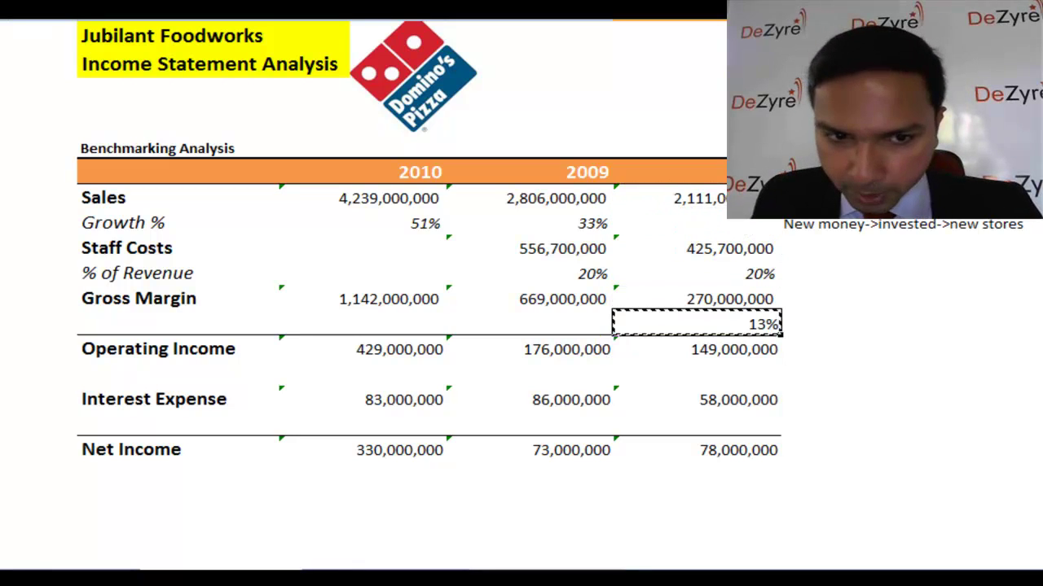
{"action": "key", "text": "Left"}
{"action": "key", "text": "Return"}
{"action": "key", "text": "ctrl+c"}
{"action": "key", "text": "Left"}
{"action": "key", "text": "Return"}
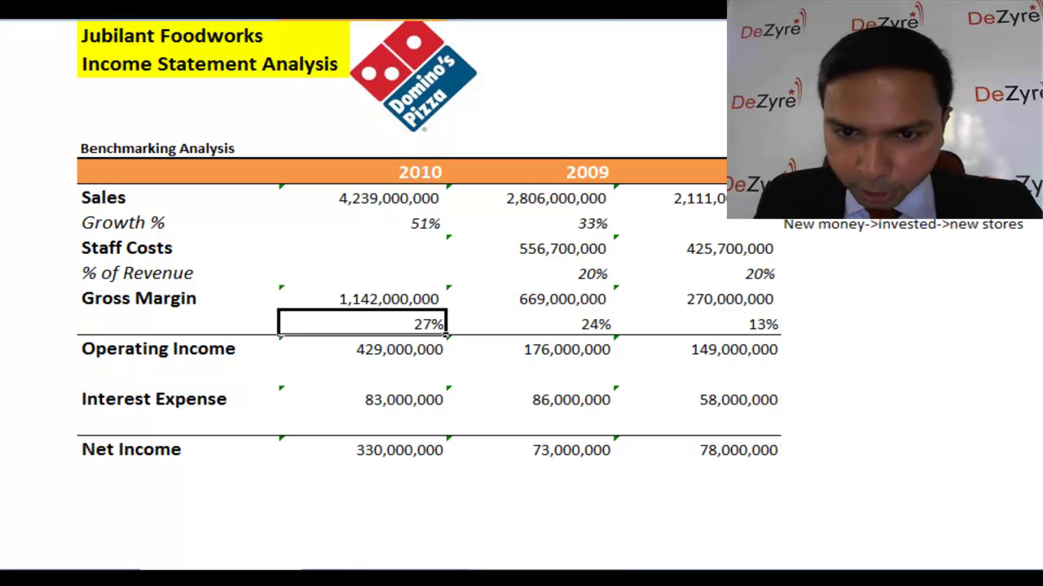
Select the three gross margin percentages and apply ribbon commands to them
{"action": "key", "text": "shift+Right"}
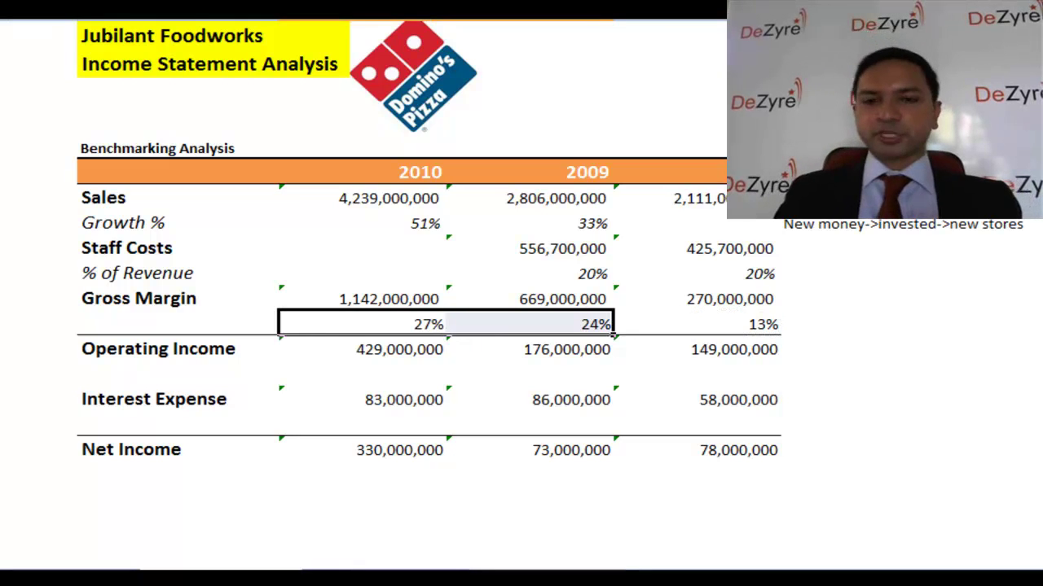
{"action": "key", "text": "shift+Right"}
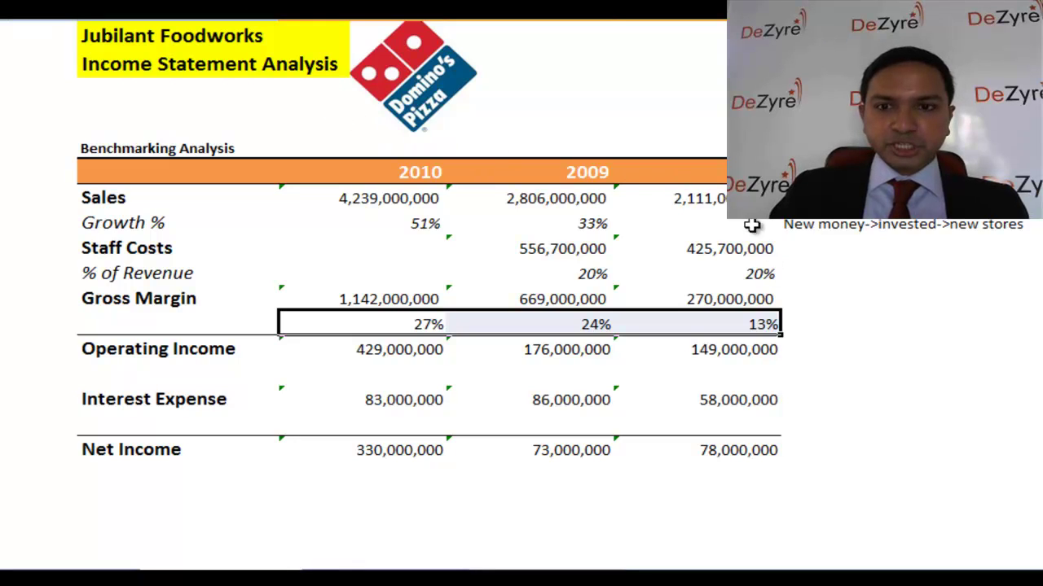
{"action": "left_click", "coordinate": [717, 169]}
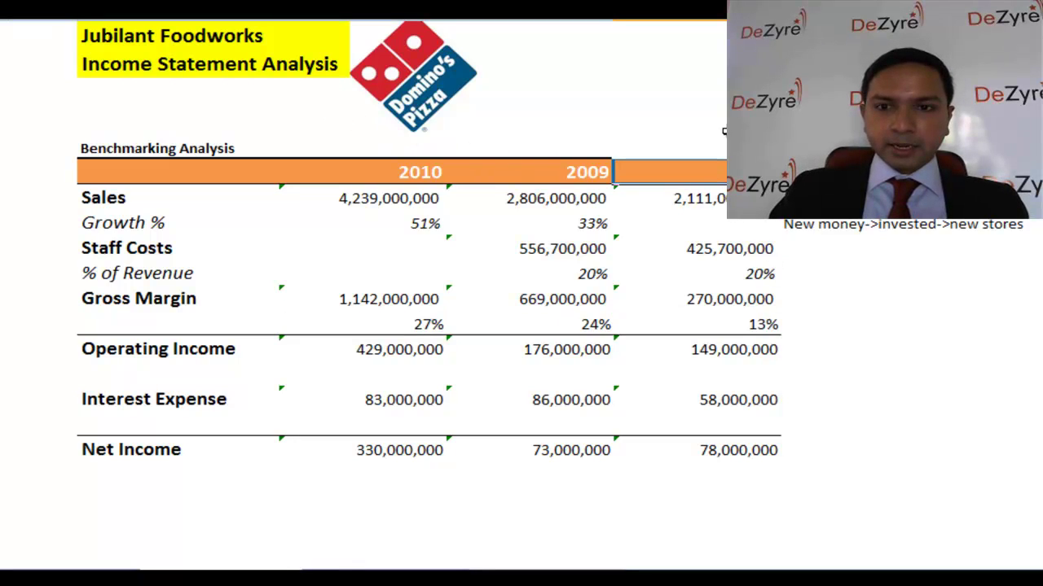
{"action": "left_click", "coordinate": [668, 147]}
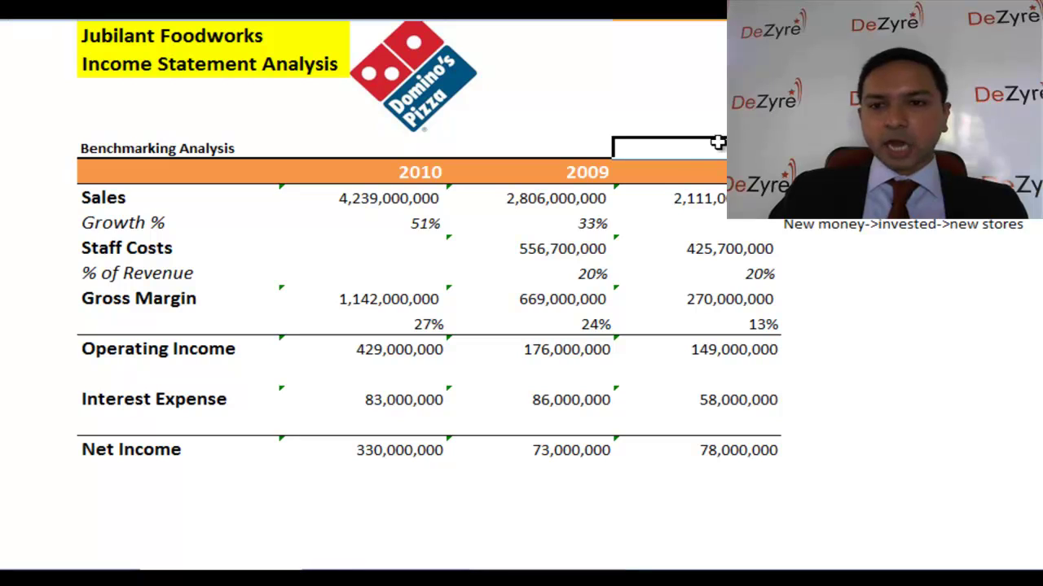
{"action": "left_click", "coordinate": [570, 141]}
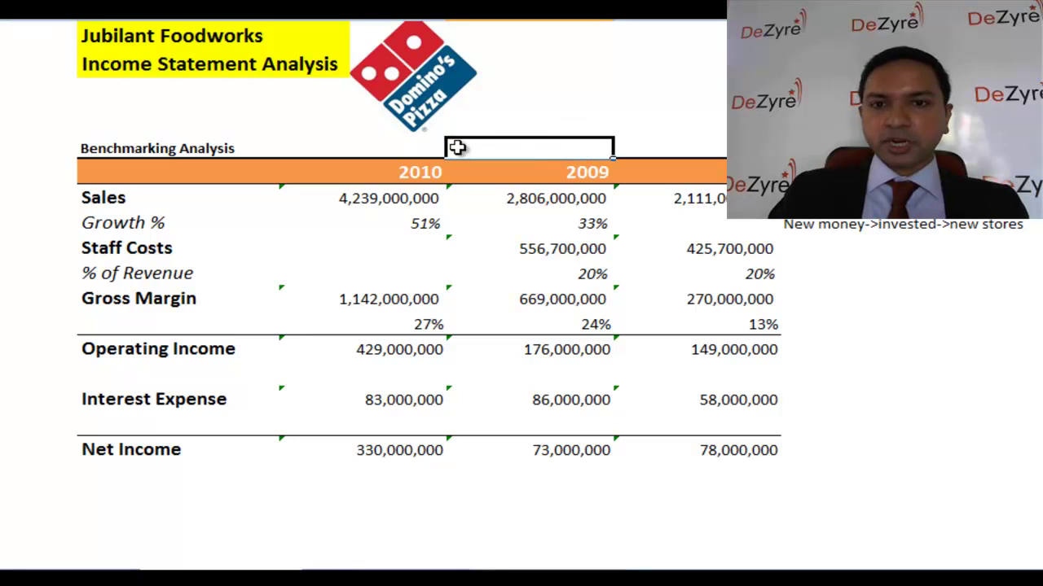
{"action": "left_click", "coordinate": [391, 142]}
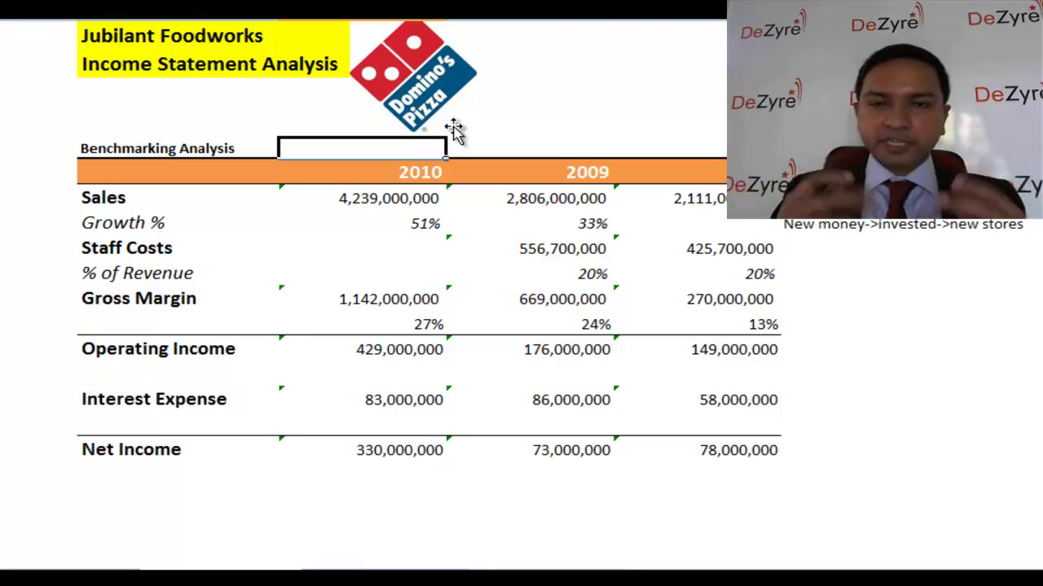
{"action": "key", "text": "Down"}
{"action": "key", "text": "Down"}
{"action": "key", "text": "Down"}
{"action": "key", "text": "Down"}
{"action": "key", "text": "Down"}
{"action": "key", "text": "Down"}
{"action": "key", "text": "Right"}
{"action": "key", "text": "Right"}
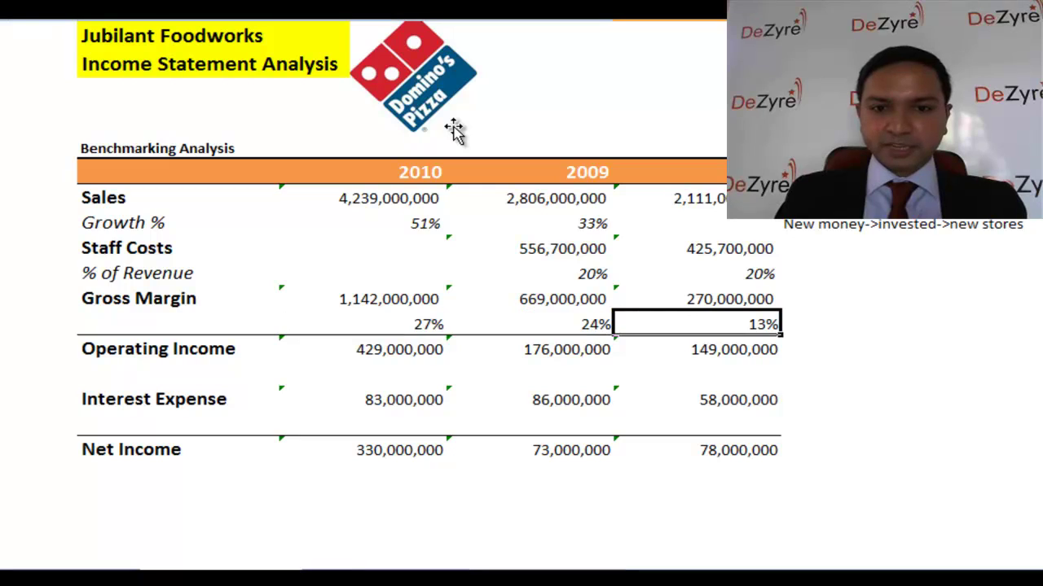
{"action": "key", "text": "shift+Left"}
{"action": "key", "text": "shift+Left"}
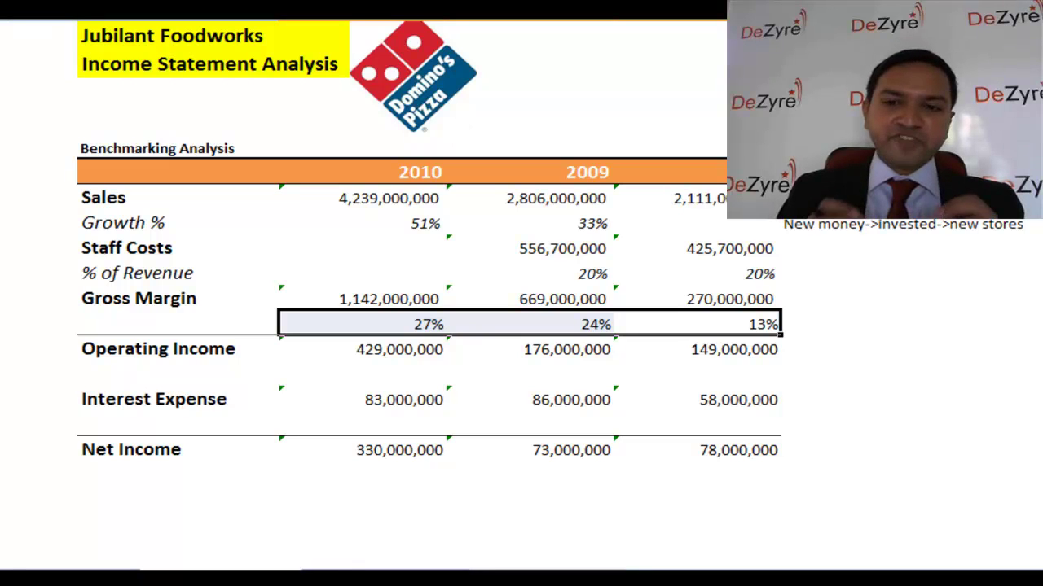
Write 'very high fixed cost' in H14, then select the 669,000,000 and 270,000,000 gross margins
{"action": "left_click", "coordinate": [815, 323]}
{"action": "type", "text": "v"}
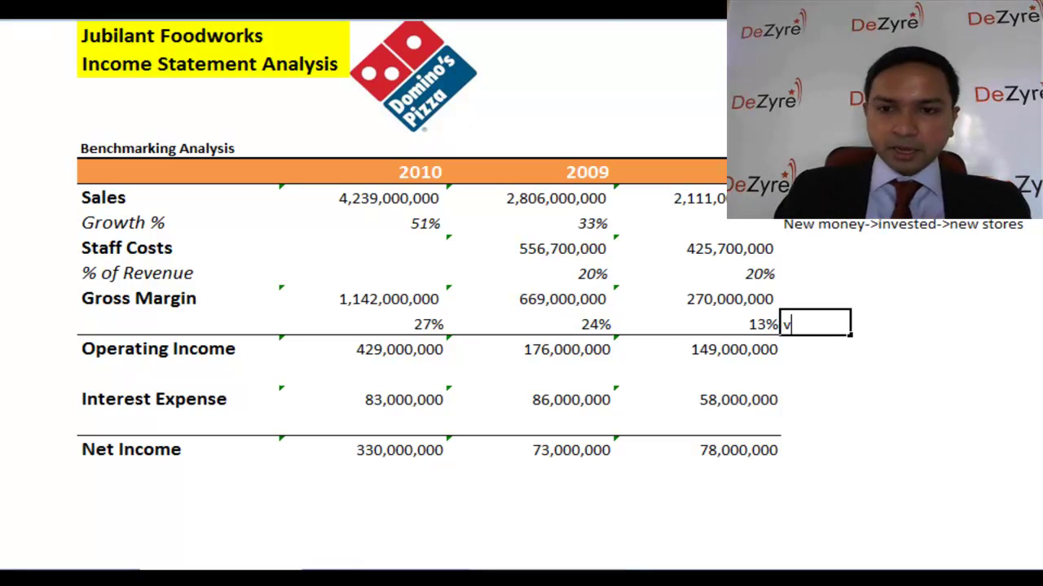
{"action": "type", "text": "ery high"}
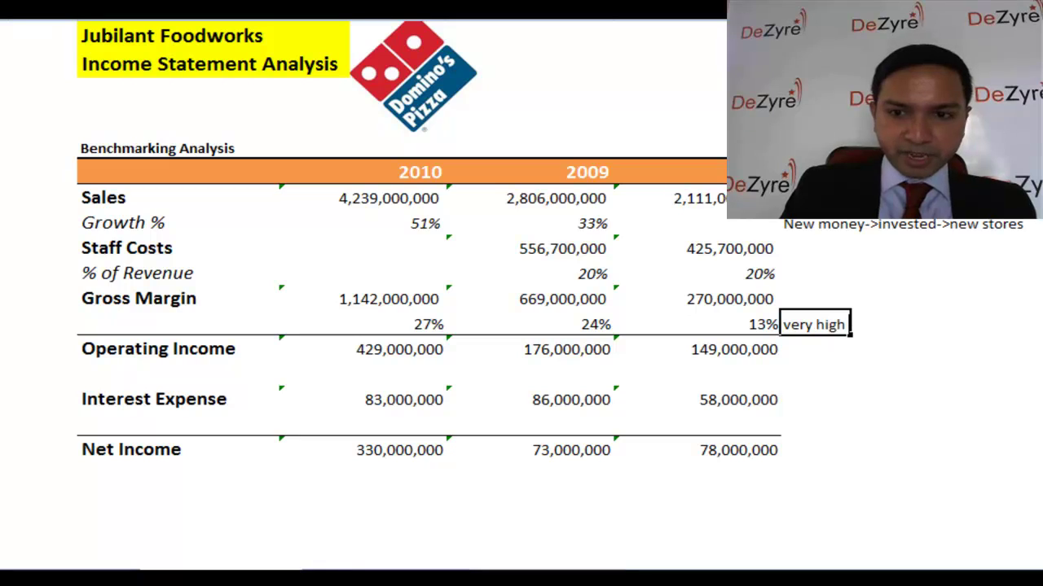
{"action": "type", "text": " fixed cost"}
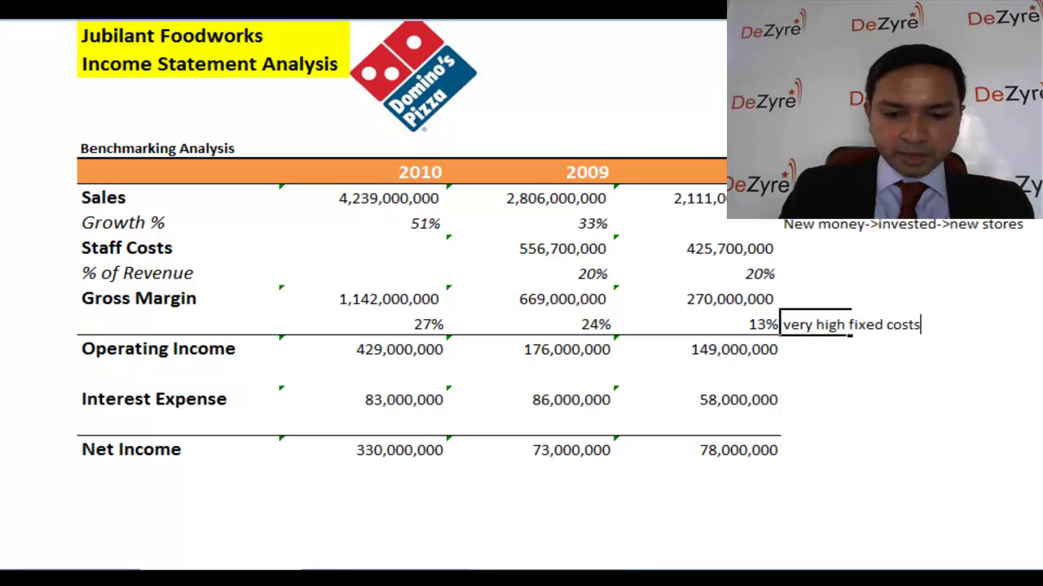
{"action": "key", "text": "Return"}
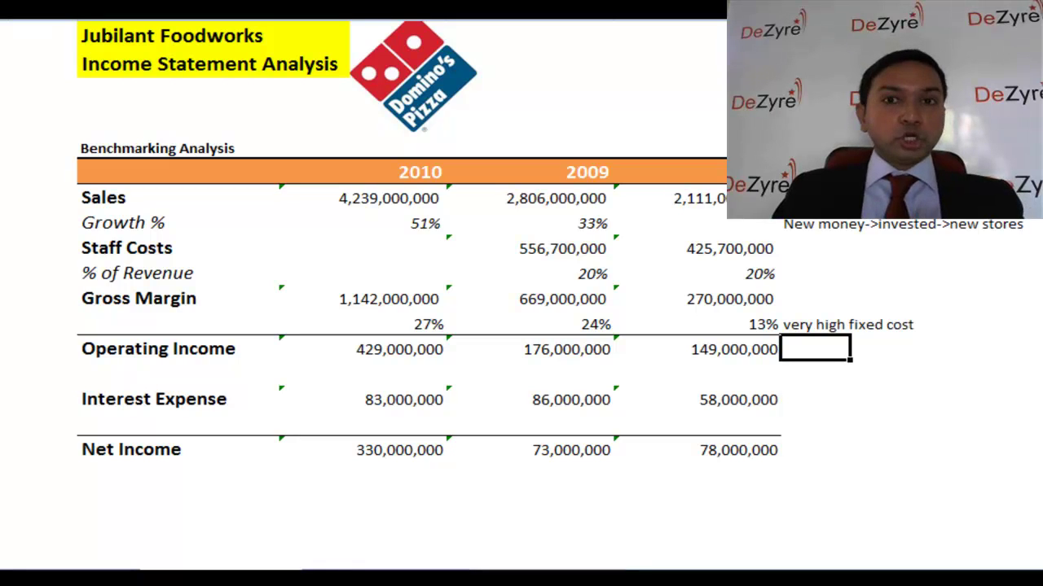
{"action": "left_click", "coordinate": [815, 324]}
{"action": "left_click_drag", "start_coordinate": [729, 299], "coordinate": [562, 299]}
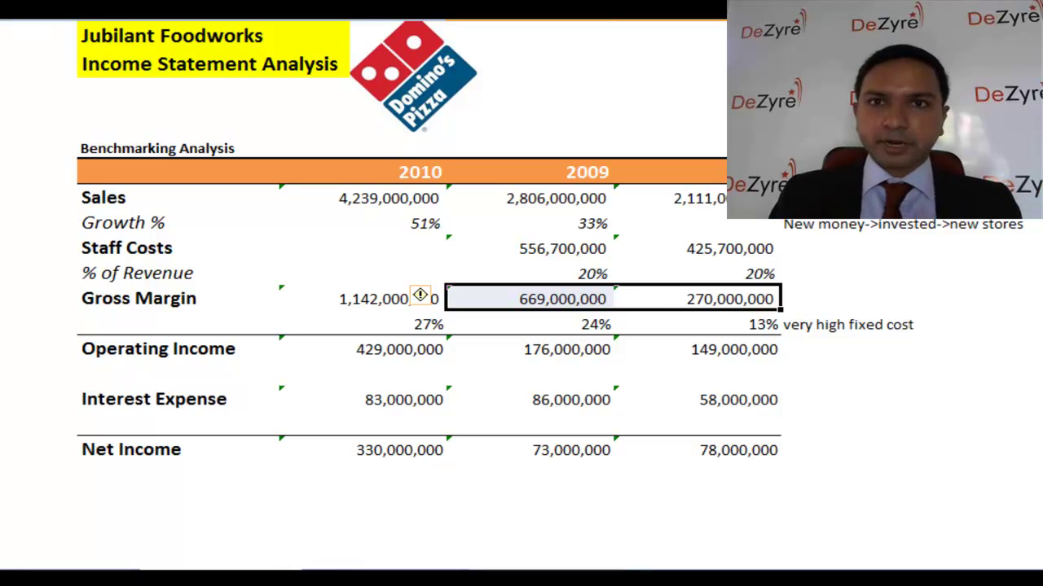
Enter =G15/G9 below the 149,000,000 operating income for a 7% 2008 margin
{"action": "key", "text": "Down"}
{"action": "key", "text": "shift+Left"}
{"action": "key", "text": "shift+Left"}
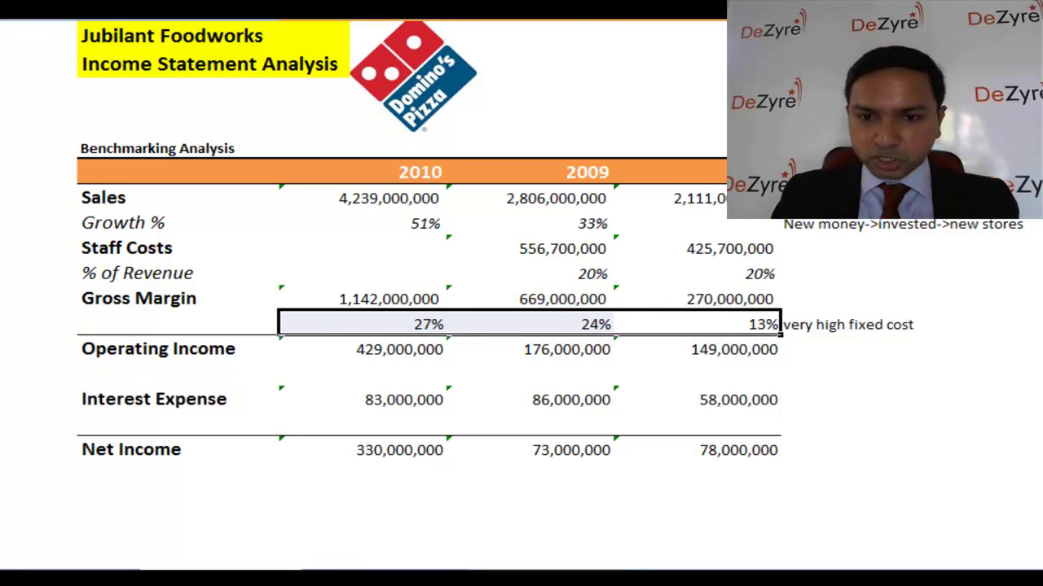
{"action": "key", "text": "Left"}
{"action": "key", "text": "Left"}
{"action": "key", "text": "shift+Right"}
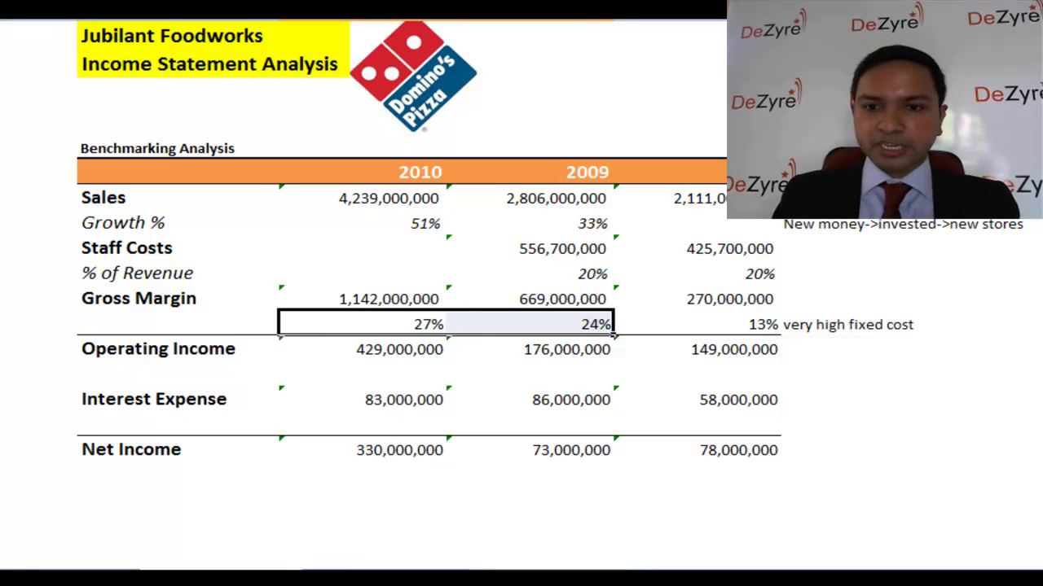
{"action": "key", "text": "Down"}
{"action": "key", "text": "Down"}
{"action": "key", "text": "Right"}
{"action": "key", "text": "Right"}
{"action": "type", "text": "="}
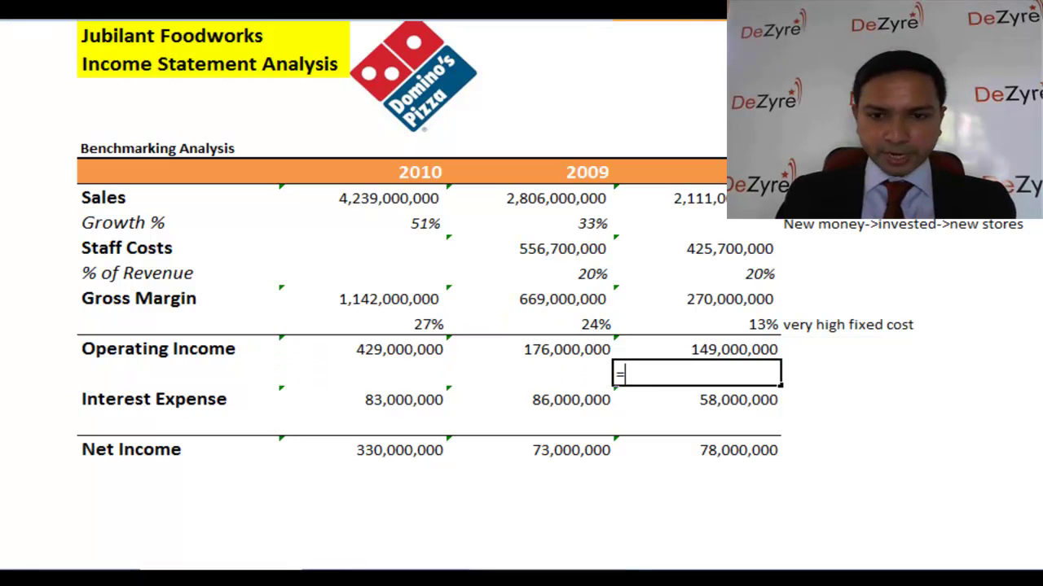
{"action": "key", "text": "Up"}
{"action": "type", "text": "/"}
{"action": "key", "text": "Up"}
{"action": "key", "text": "Up"}
{"action": "key", "text": "Up"}
{"action": "key", "text": "Up"}
{"action": "key", "text": "Up"}
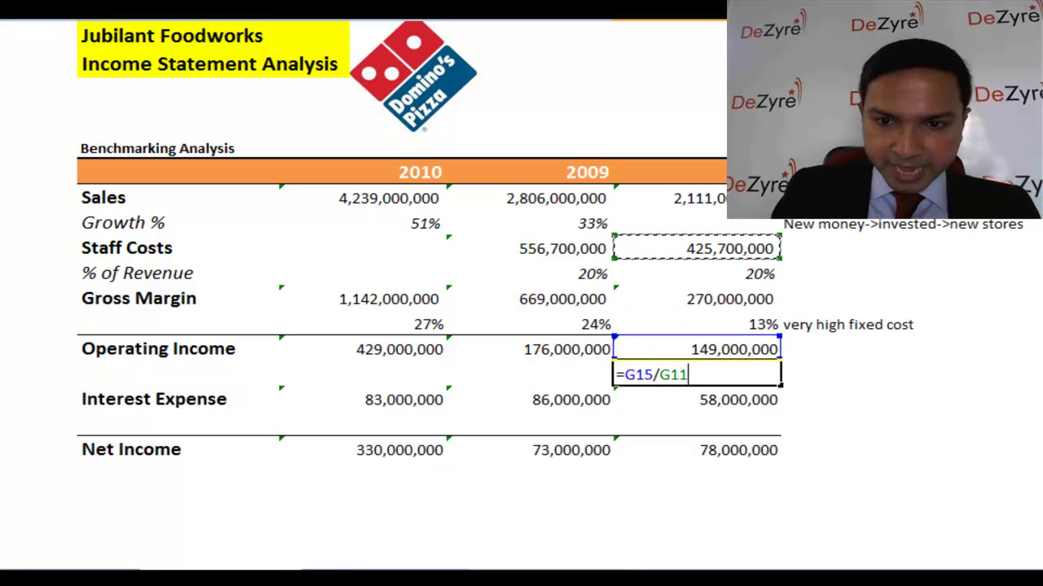
{"action": "key", "text": "Up"}
{"action": "key", "text": "Up"}
{"action": "key", "text": "ctrl+Return"}
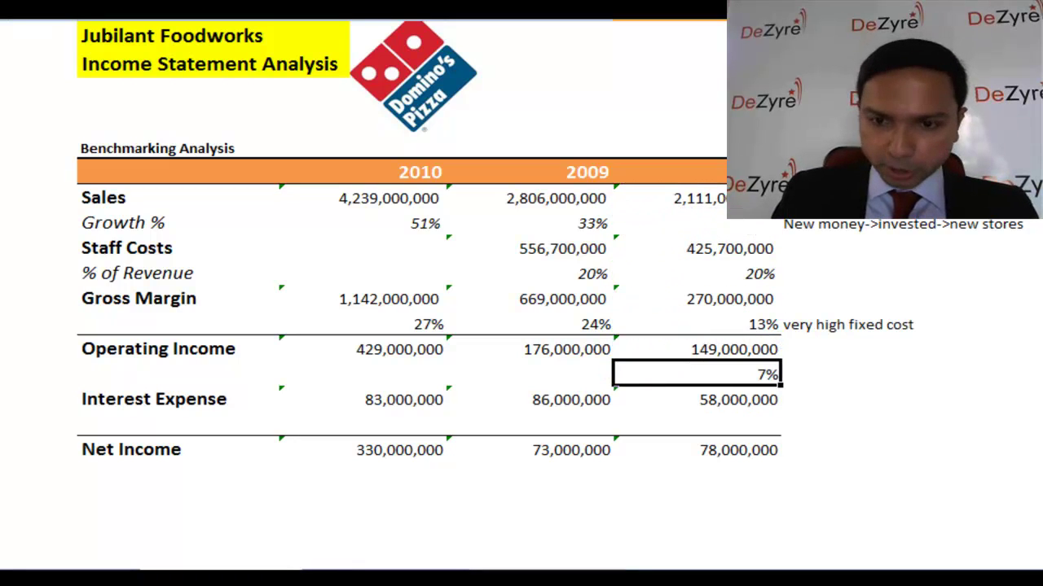
Copy the operating margin formula into 2009 and 2010, giving 6% and 10%
{"action": "key", "text": "ctrl+c"}
{"action": "key", "text": "Left"}
{"action": "key", "text": "Return"}
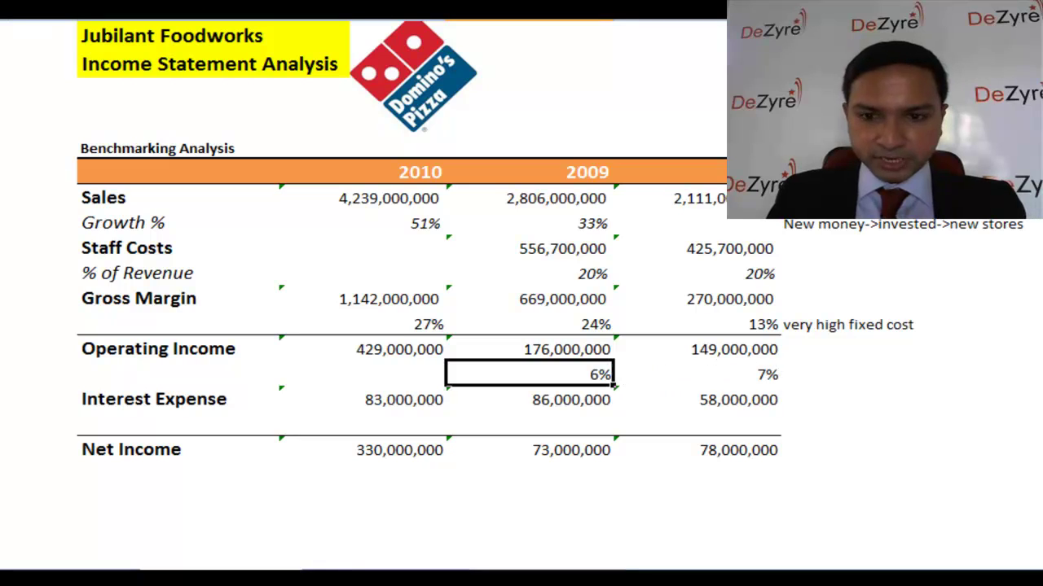
{"action": "key", "text": "Left"}
{"action": "key", "text": "ctrl+v"}
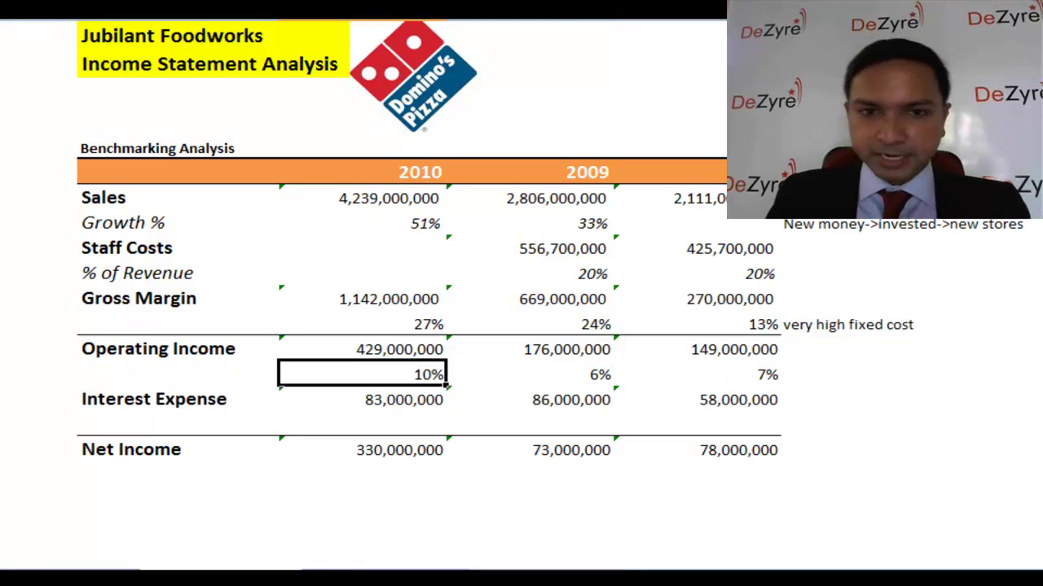
{"action": "key", "text": "Right"}
{"action": "key", "text": "Right"}
{"action": "key", "text": "shift+Left"}
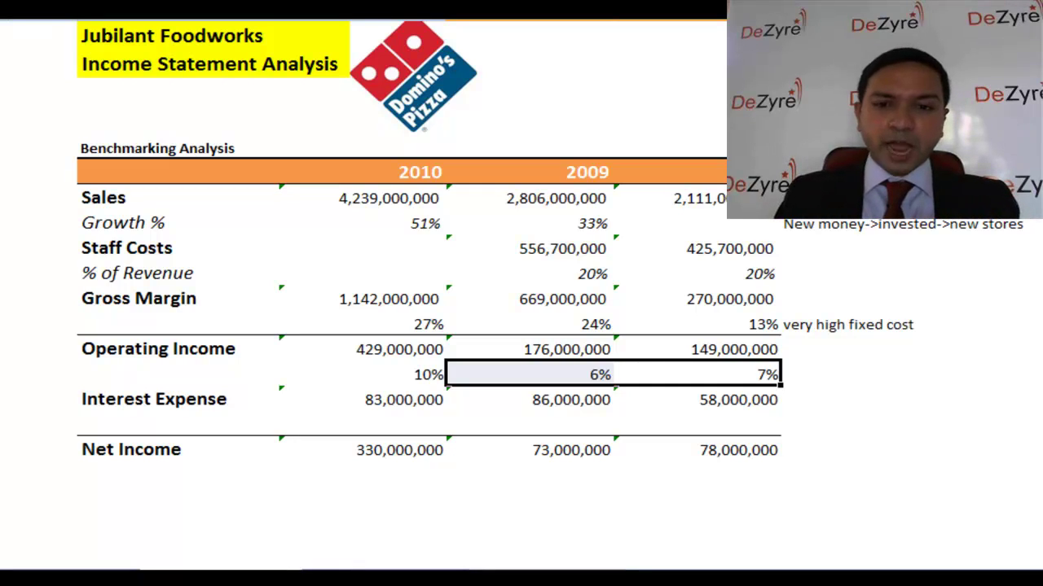
{"action": "left_click", "coordinate": [530, 374]}
{"action": "left_click", "coordinate": [362, 374]}
{"action": "left_click", "coordinate": [529, 375]}
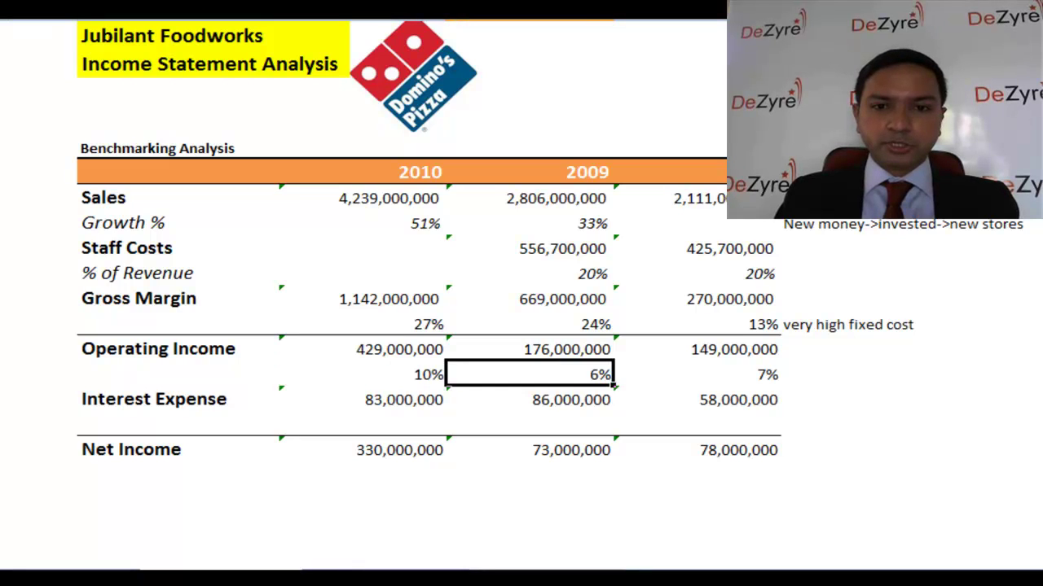
{"action": "left_click_drag", "start_coordinate": [529, 375], "coordinate": [529, 399]}
{"action": "left_click", "coordinate": [529, 349]}
{"action": "left_click", "coordinate": [530, 375]}
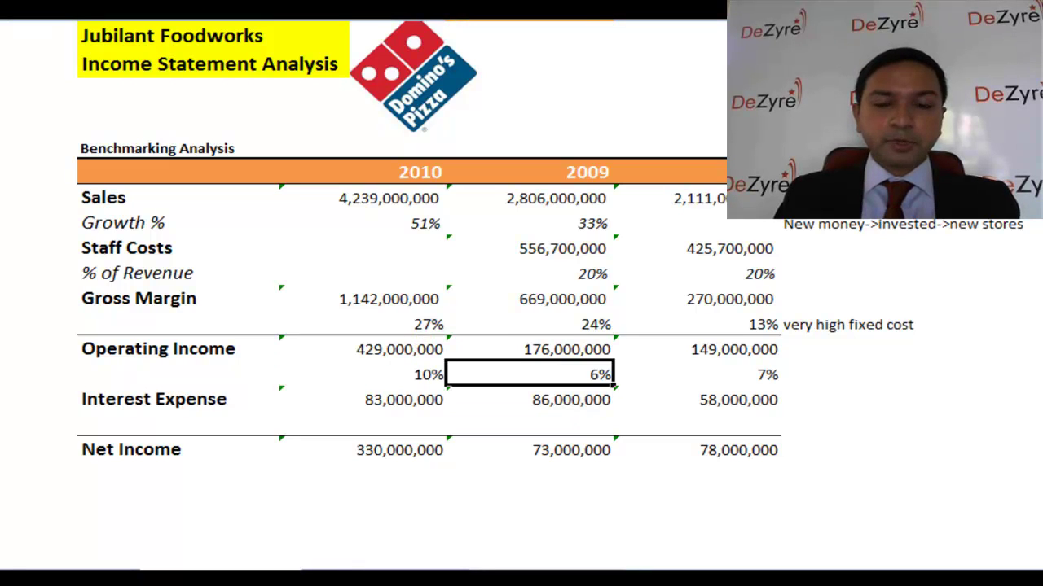
{"action": "left_click", "coordinate": [696, 375]}
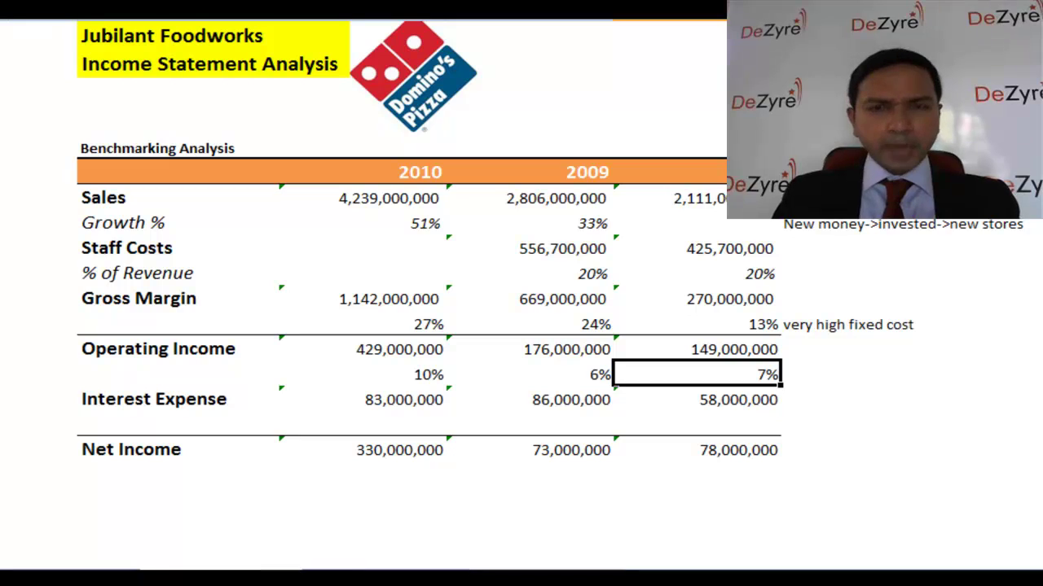
{"action": "key", "text": "Up"}
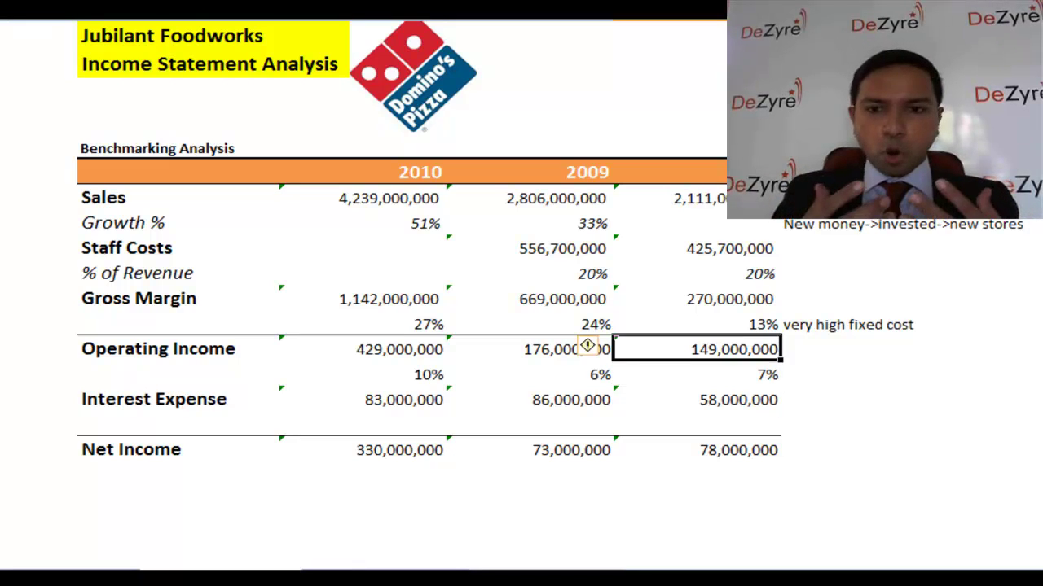
{"action": "key", "text": "Up"}
{"action": "key", "text": "Up"}
{"action": "key", "text": "Up"}
{"action": "key", "text": "Up"}
{"action": "key", "text": "Up"}
{"action": "key", "text": "shift+Left"}
{"action": "key", "text": "Down"}
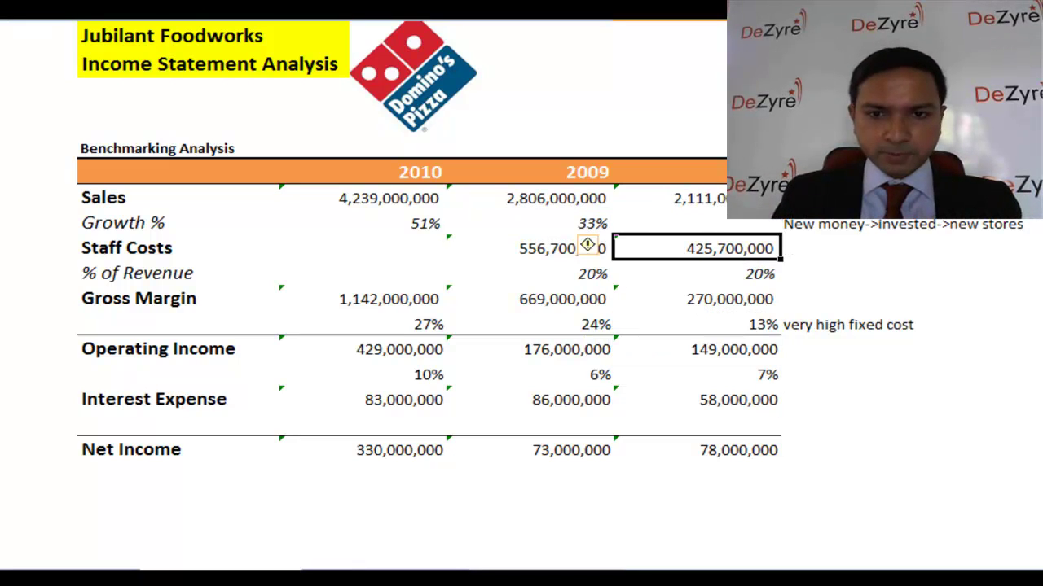
{"action": "key", "text": "Down"}
{"action": "key", "text": "shift+Left"}
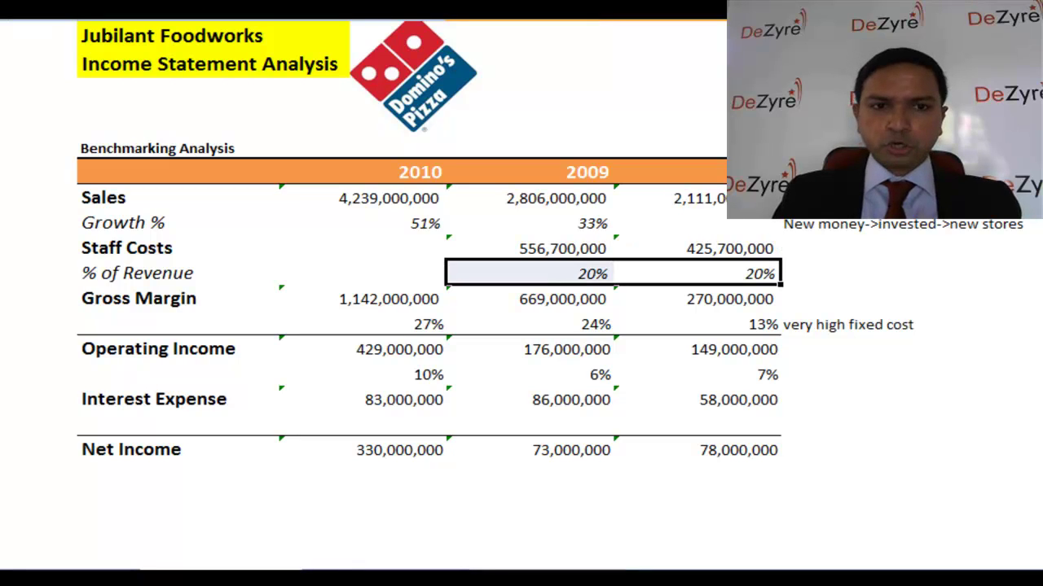
{"action": "key", "text": "Down"}
{"action": "key", "text": "Down"}
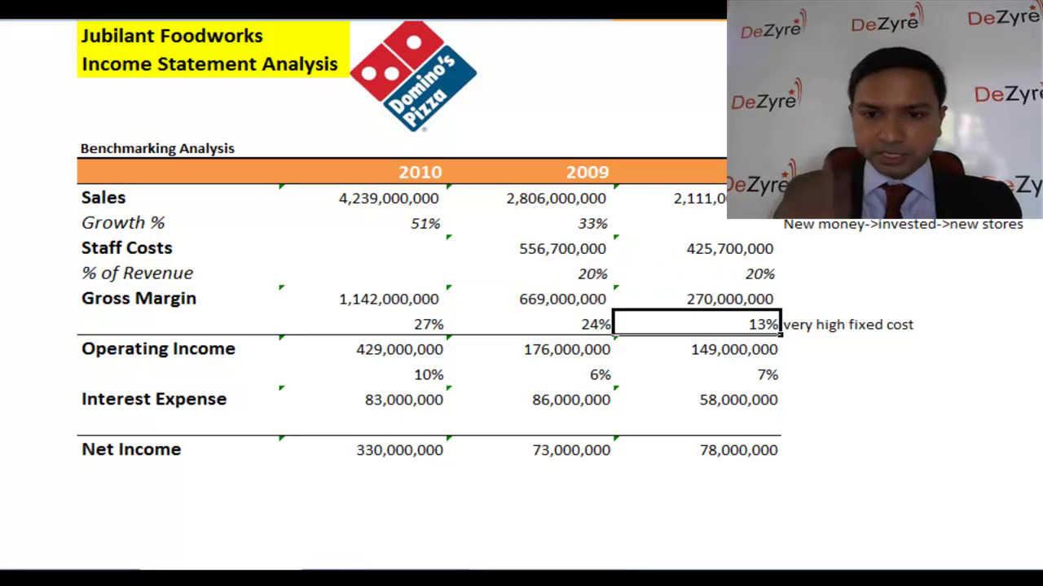
{"action": "key", "text": "shift+Left"}
{"action": "key", "text": "Down"}
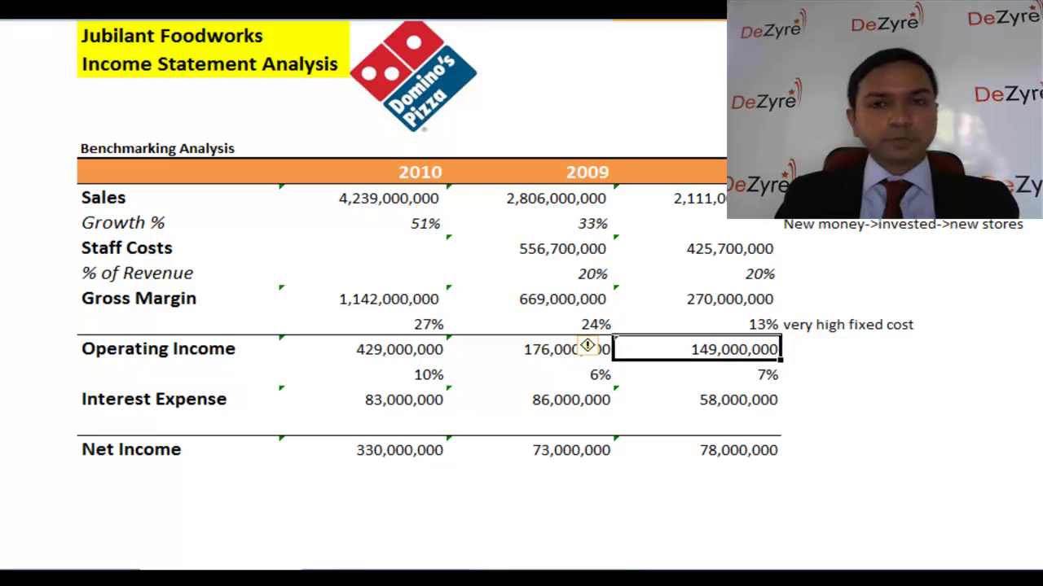
{"action": "key", "text": "Down"}
{"action": "key", "text": "shift+Left"}
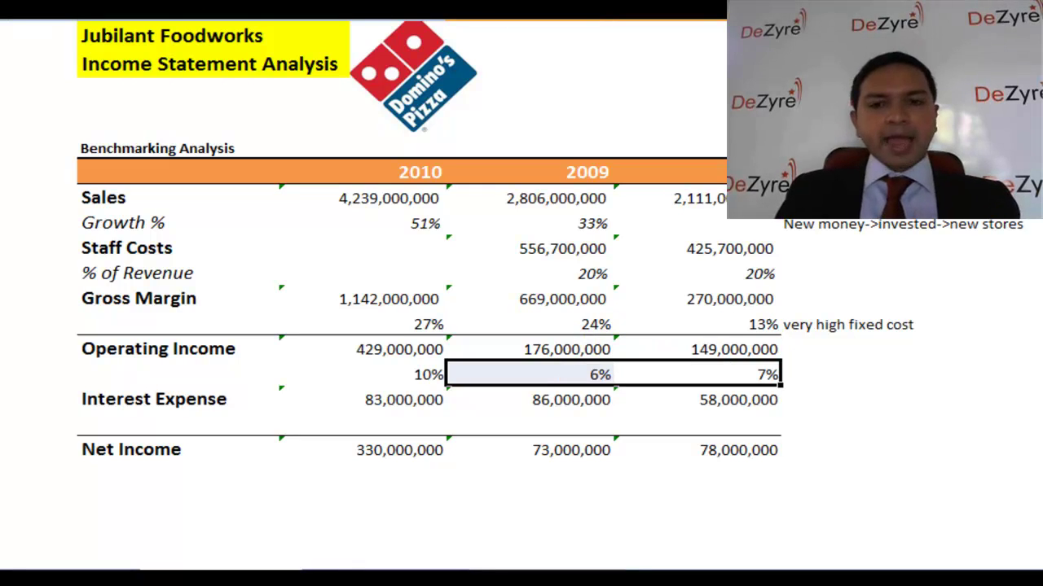
{"action": "left_click", "coordinate": [815, 373]}
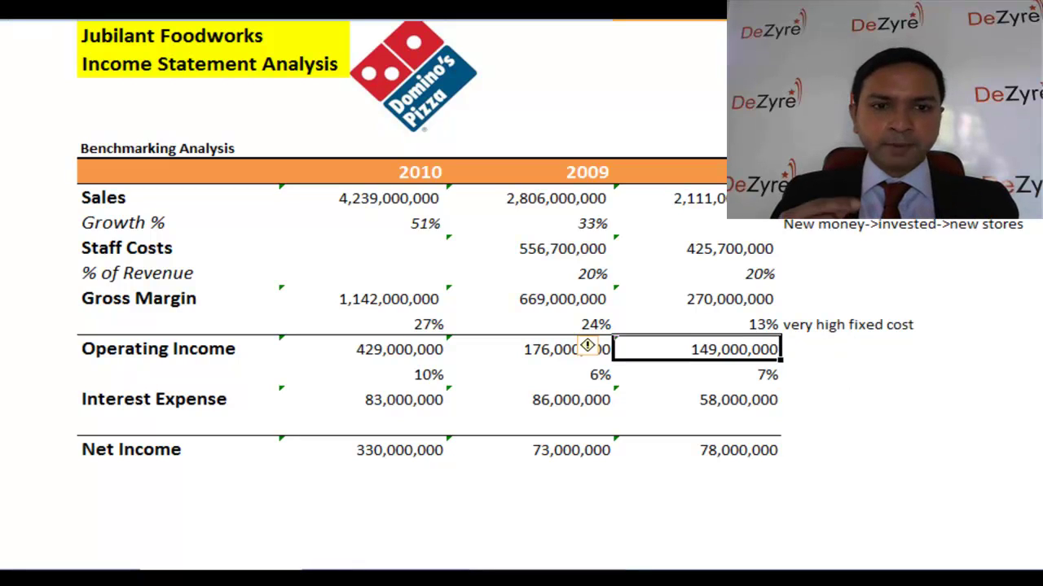
{"action": "left_click_drag", "start_coordinate": [179, 324], "coordinate": [179, 349]}
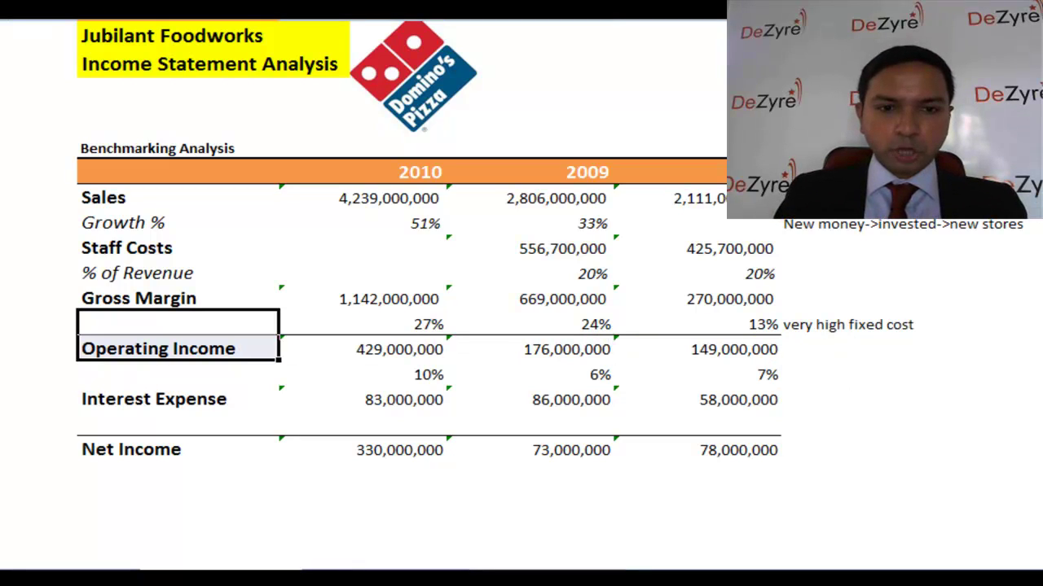
{"action": "key", "text": "ctrl+Page_Up"}
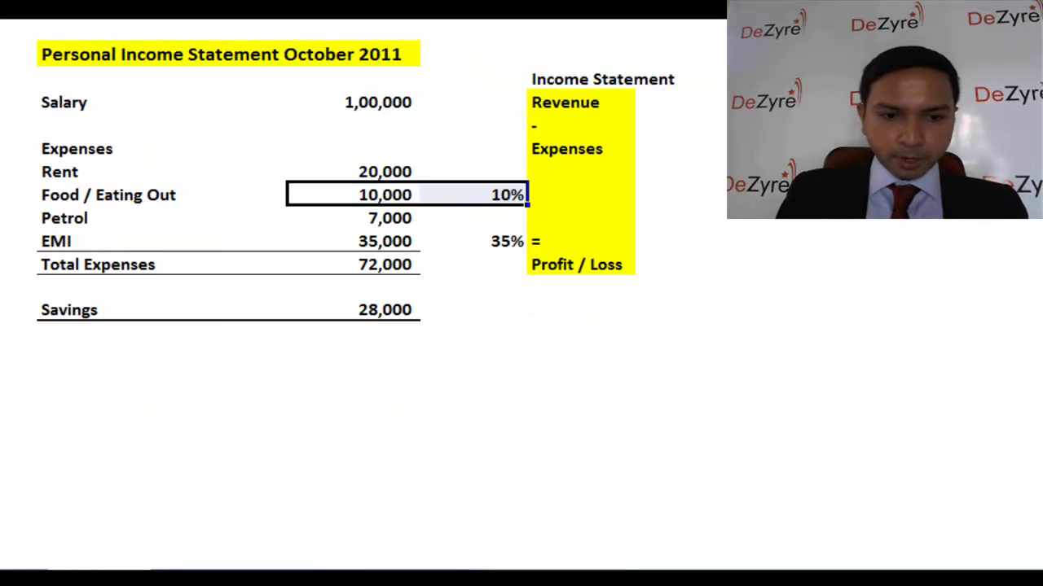
{"action": "key", "text": "ctrl+Page_Up"}
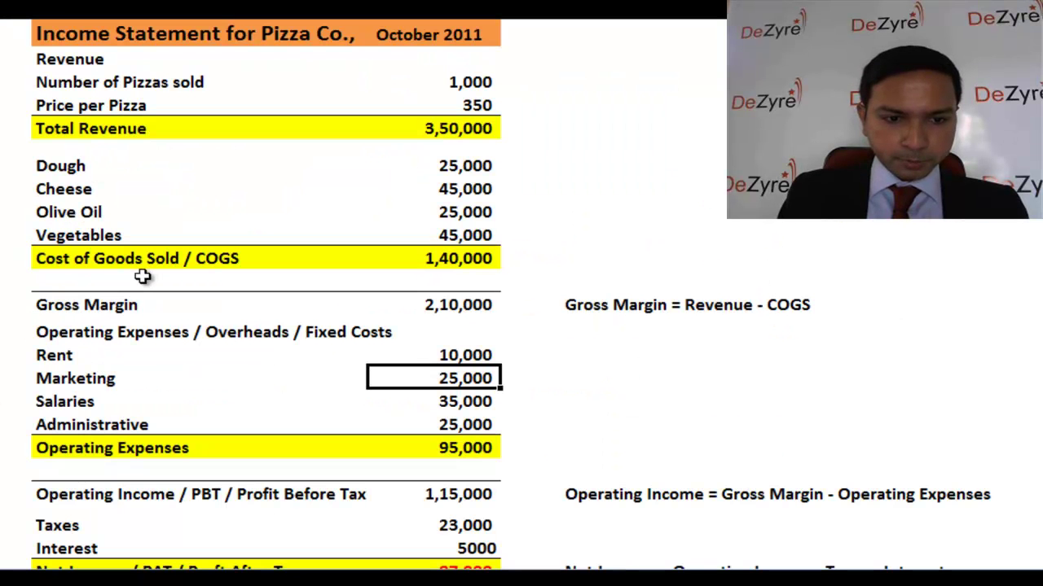
{"action": "left_click_drag", "start_coordinate": [86, 351], "coordinate": [87, 422]}
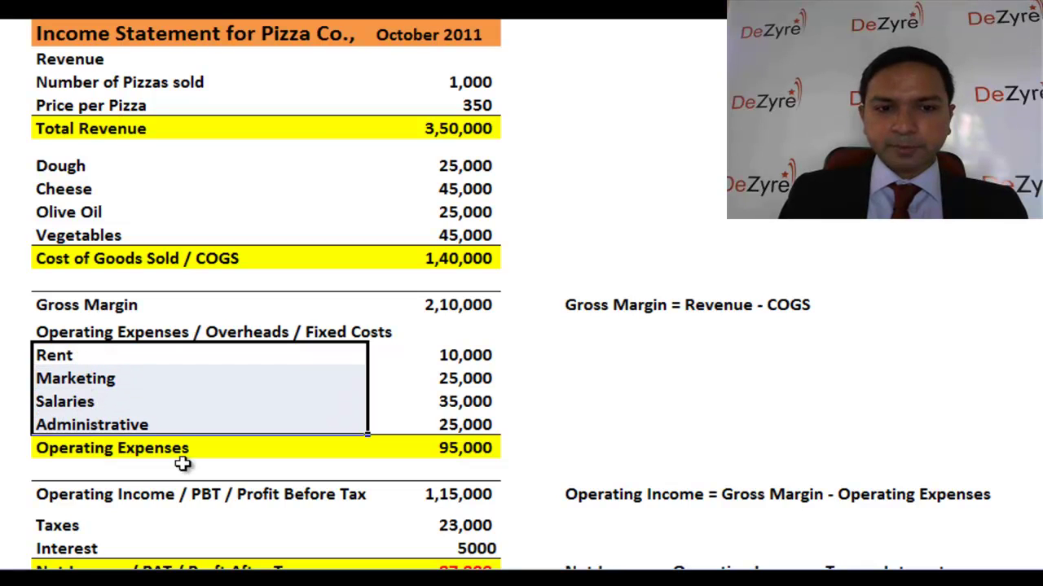
{"action": "key", "text": "ctrl+Page_Down"}
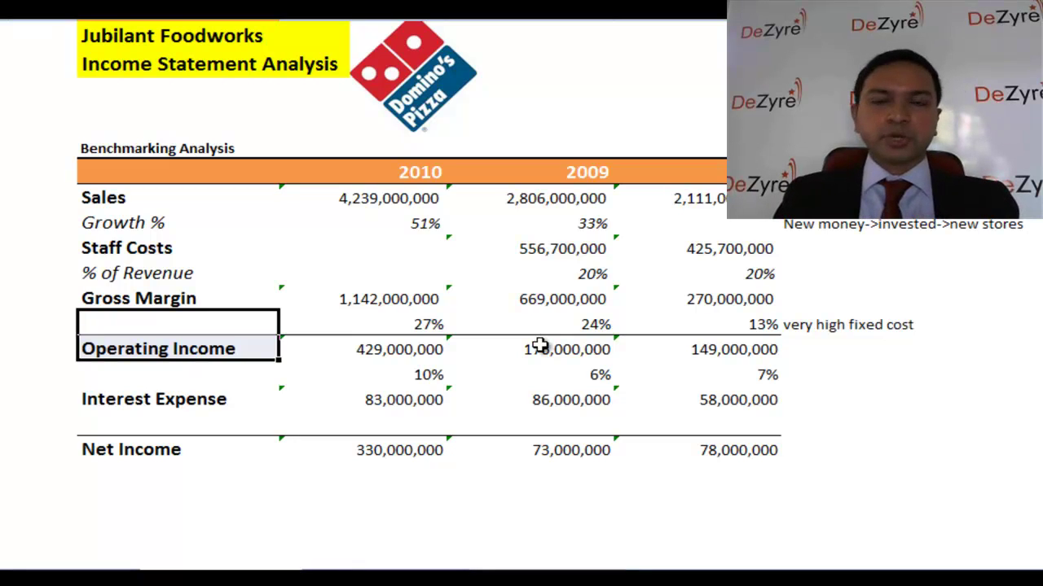
{"action": "key", "text": "Right"}
{"action": "key", "text": "Left"}
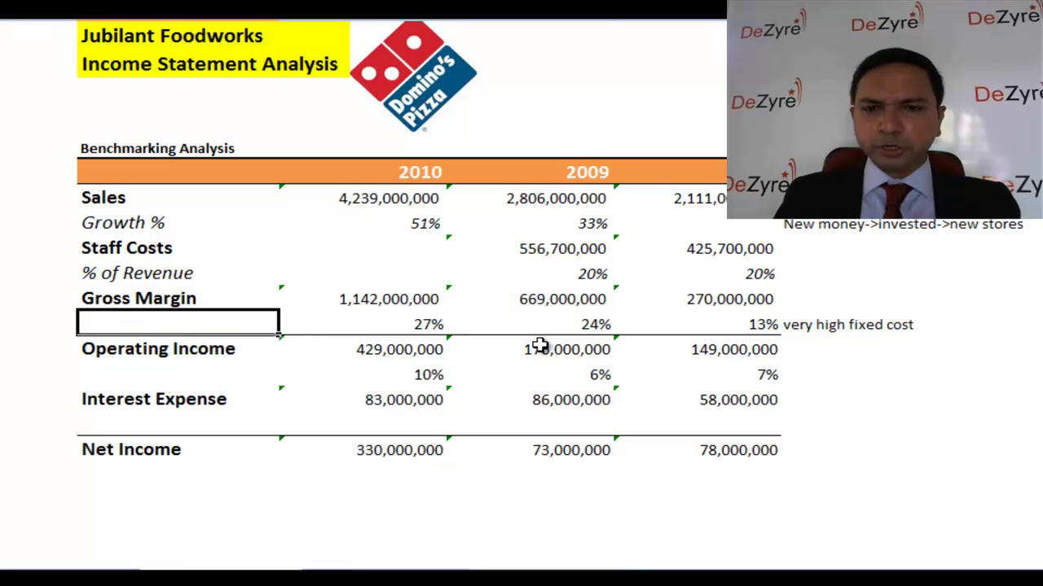
{"action": "key", "text": "Right"}
{"action": "key", "text": "Right"}
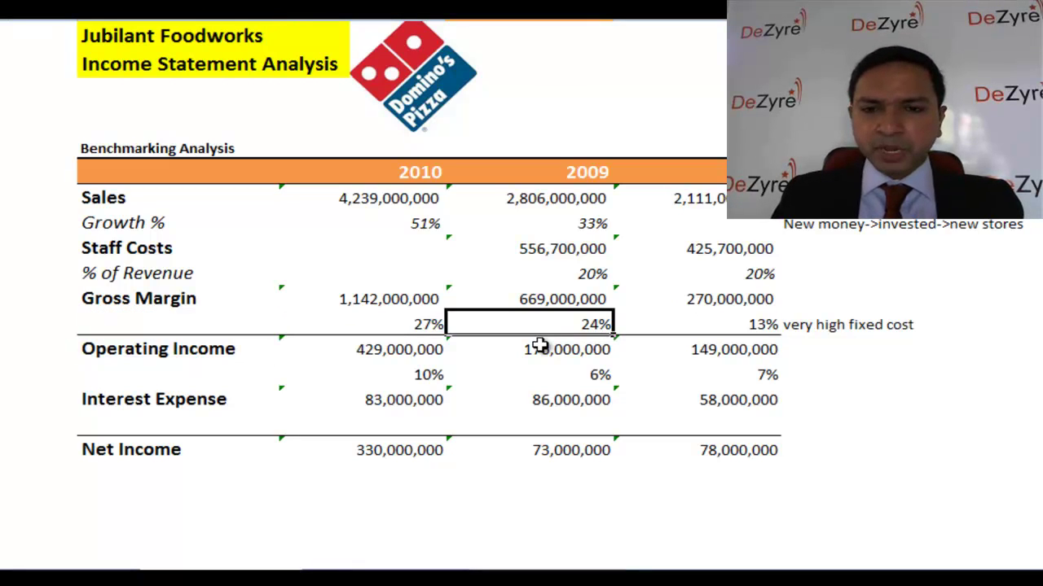
{"action": "key", "text": "Up"}
{"action": "key", "text": "Up"}
{"action": "key", "text": "Up"}
{"action": "key", "text": "Up"}
{"action": "key", "text": "Up"}
{"action": "key", "text": "Down"}
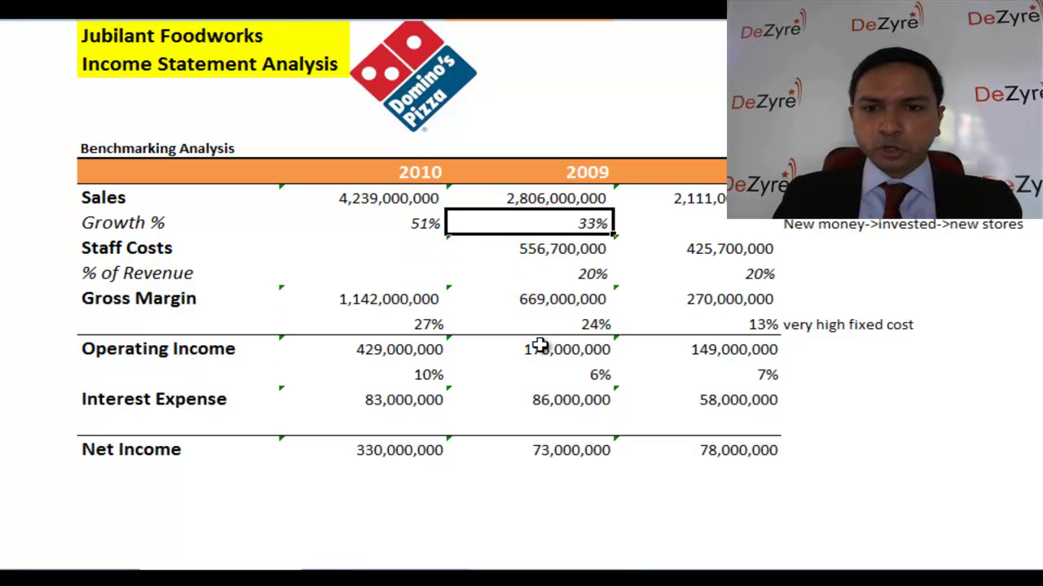
{"action": "key", "text": "Down"}
{"action": "key", "text": "Down"}
{"action": "key", "text": "Down"}
{"action": "key", "text": "Down"}
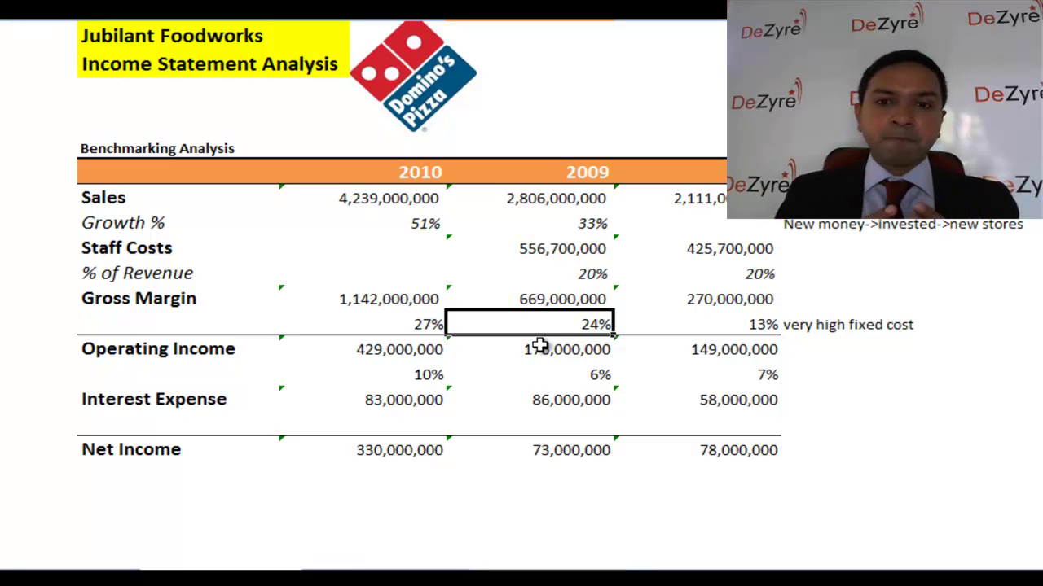
{"action": "key", "text": "shift+Left"}
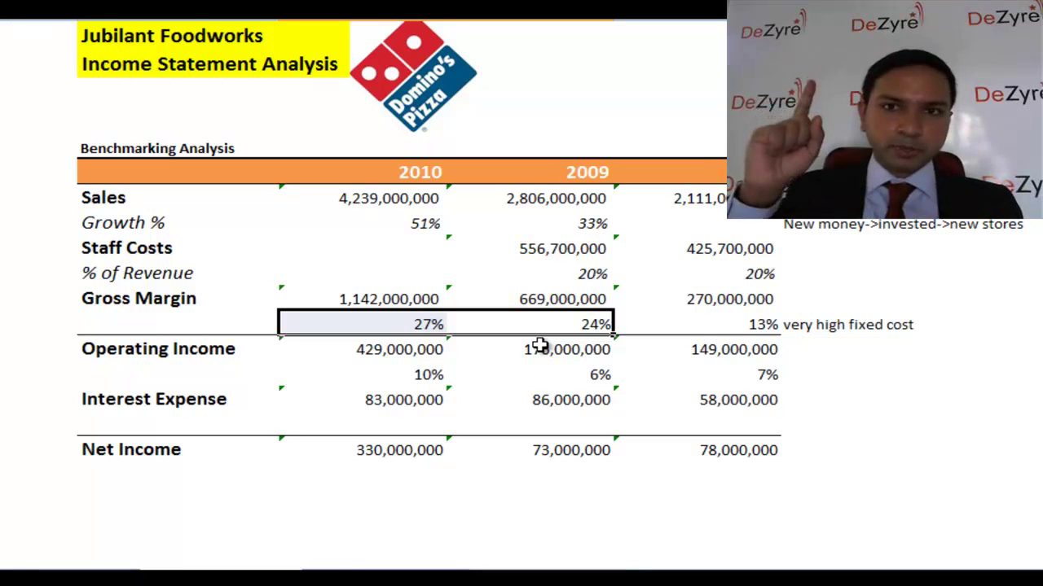
{"action": "key", "text": "shift+Right"}
{"action": "key", "text": "Down"}
{"action": "key", "text": "Down"}
{"action": "key", "text": "shift+Right"}
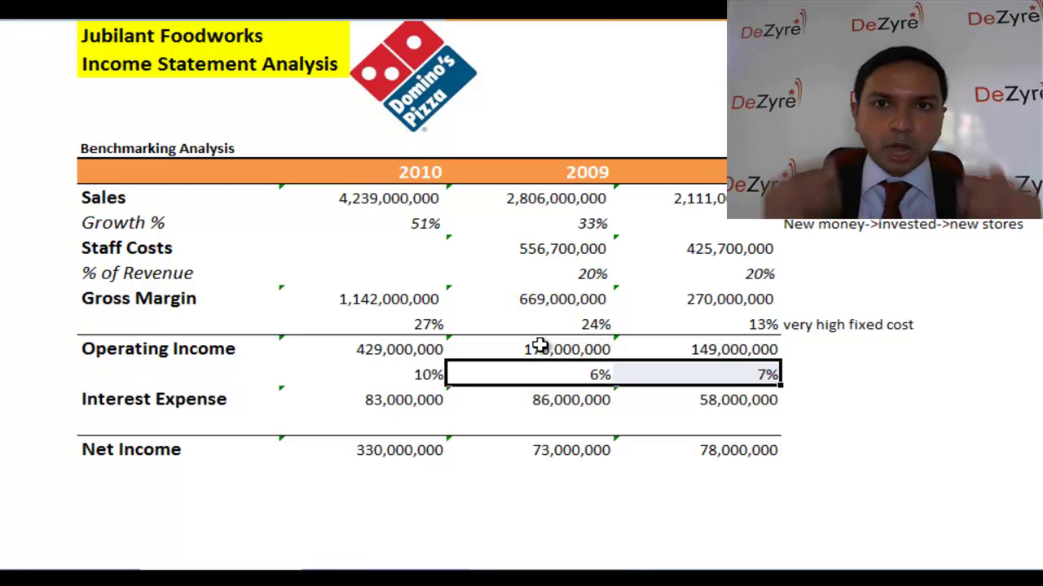
{"action": "key", "text": "Left"}
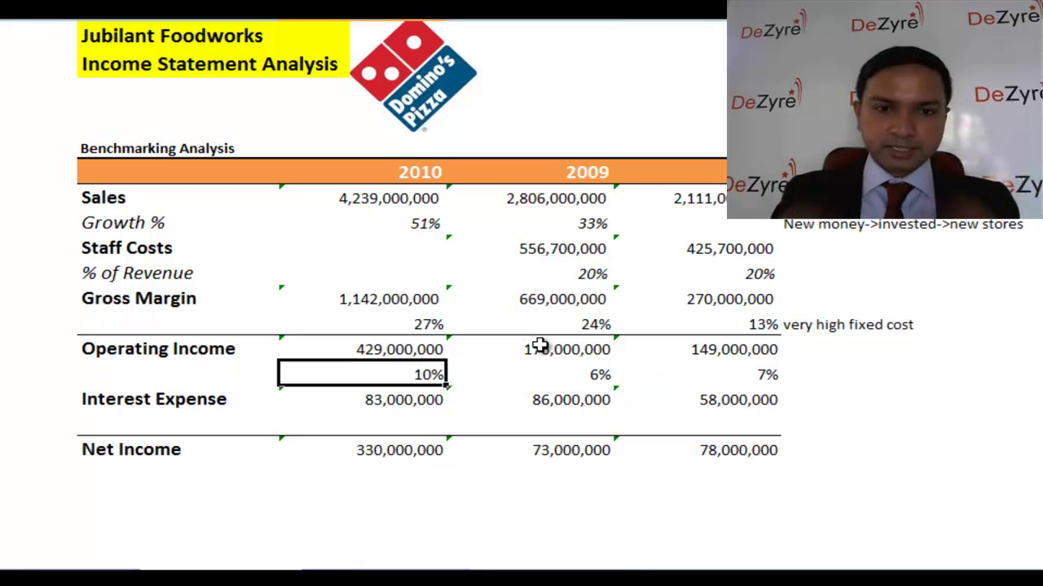
{"action": "key", "text": "Down"}
{"action": "key", "text": "Down"}
{"action": "key", "text": "Right"}
{"action": "key", "text": "Right"}
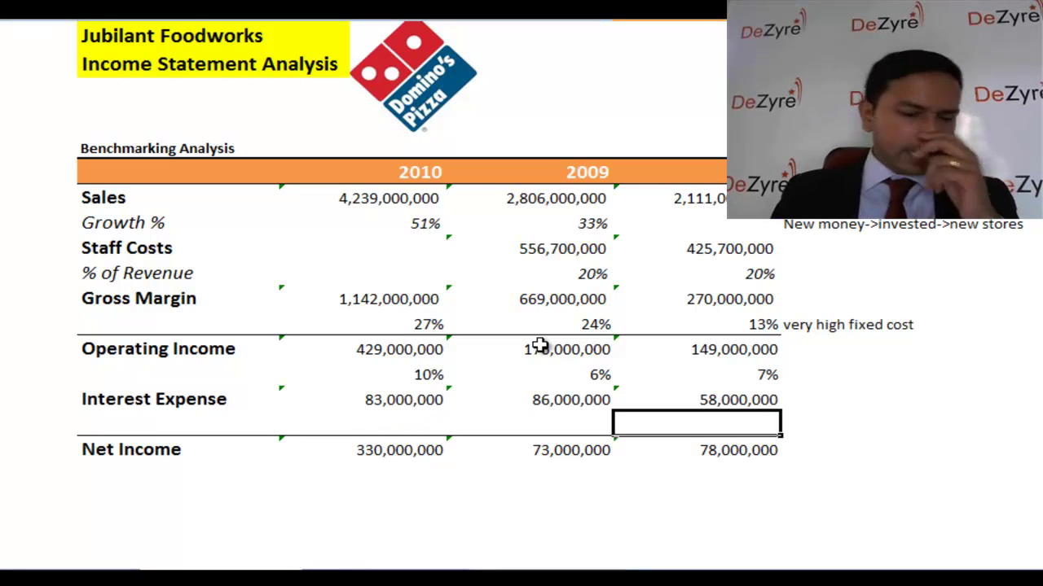
Enter =G17/G15 under 2008 Interest Expense, giving 39% of operating income
{"action": "type", "text": "="}
{"action": "key", "text": "Up"}
{"action": "type", "text": "/"}
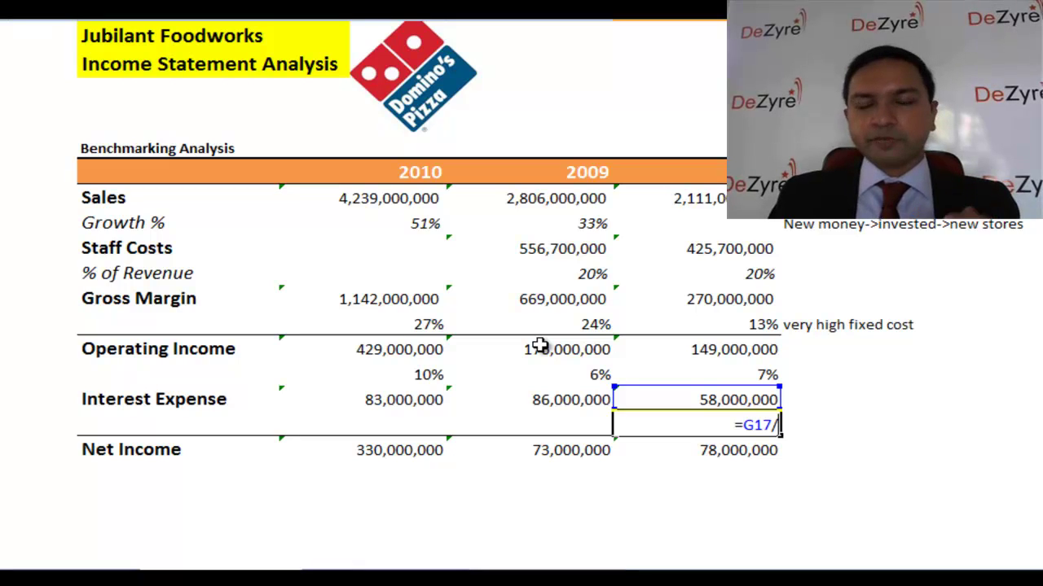
{"action": "key", "text": "Up"}
{"action": "key", "text": "Up"}
{"action": "key", "text": "Up"}
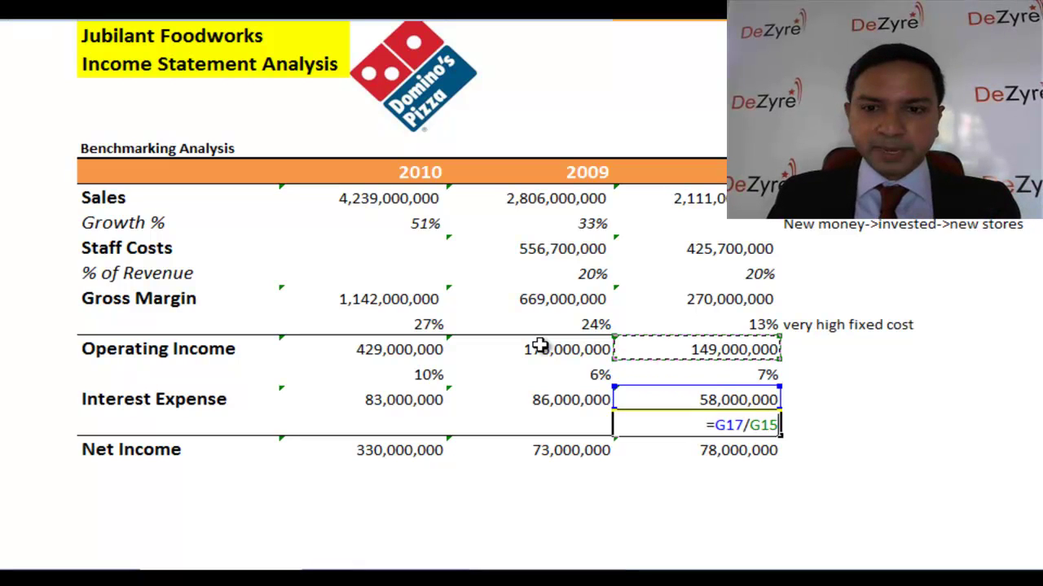
{"action": "key", "text": "ctrl+Return"}
Copy the interest ratio into the 2010 and 2009 cells, giving 19% and 49%
{"action": "key", "text": "ctrl+c"}
{"action": "key", "text": "Down"}
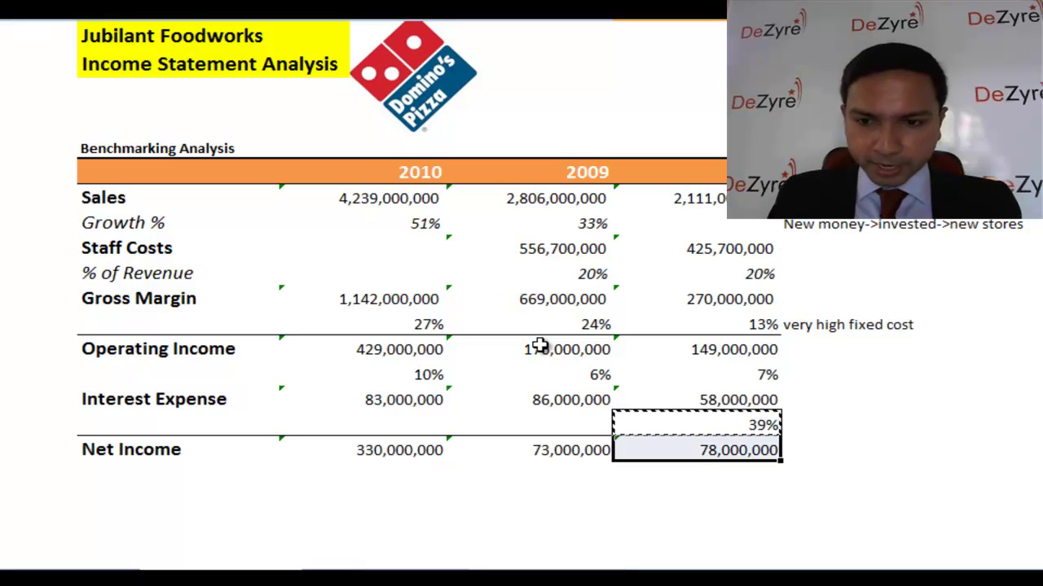
{"action": "key", "text": "Up"}
{"action": "key", "text": "Left"}
{"action": "key", "text": "ctrl+v"}
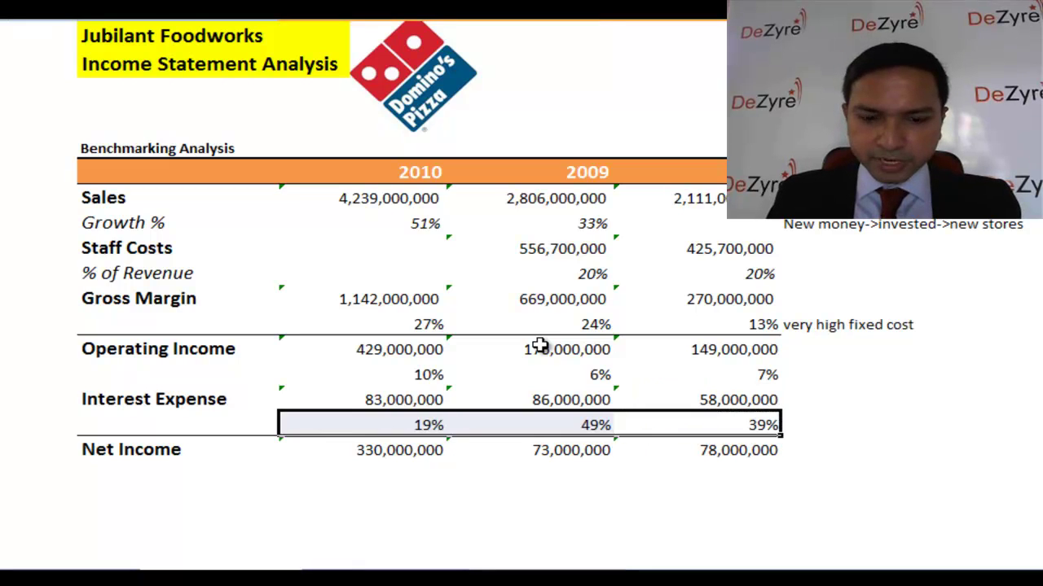
{"action": "key", "text": "Right"}
{"action": "key", "text": "Right"}
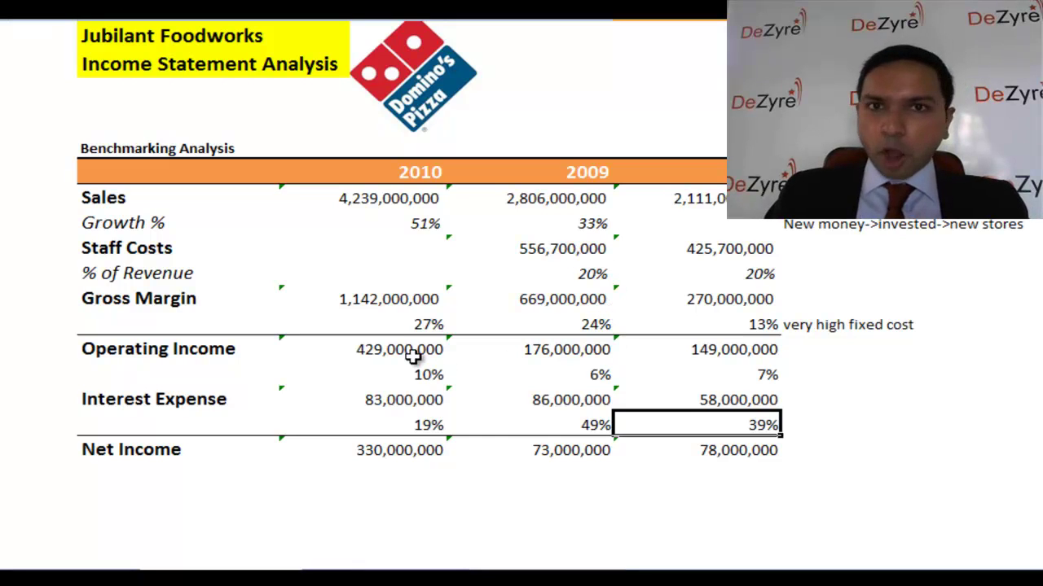
{"action": "left_click_drag", "start_coordinate": [392, 350], "coordinate": [738, 342]}
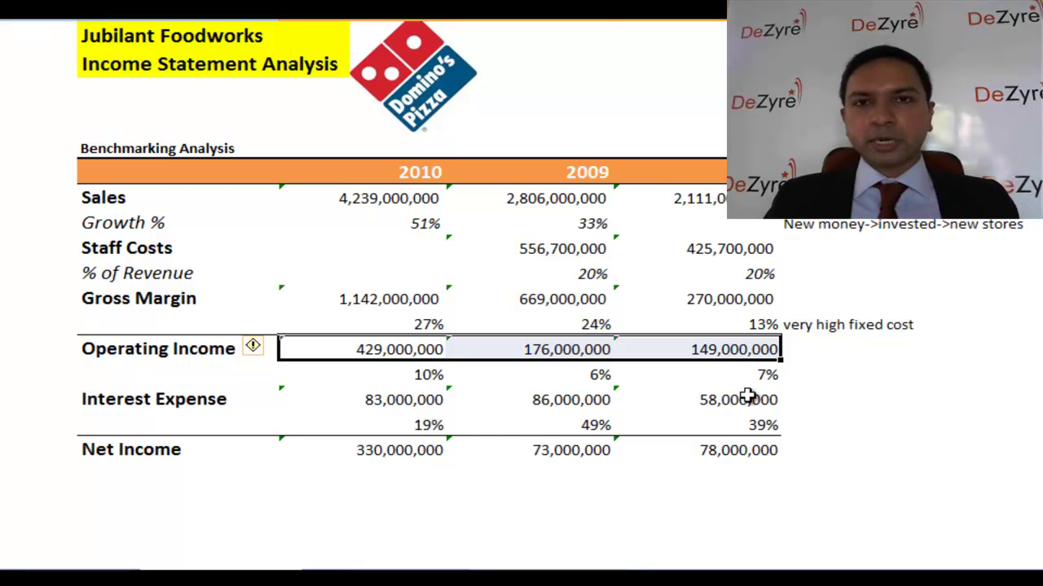
{"action": "left_click", "coordinate": [688, 396]}
{"action": "left_click_drag", "start_coordinate": [689, 396], "coordinate": [426, 394]}
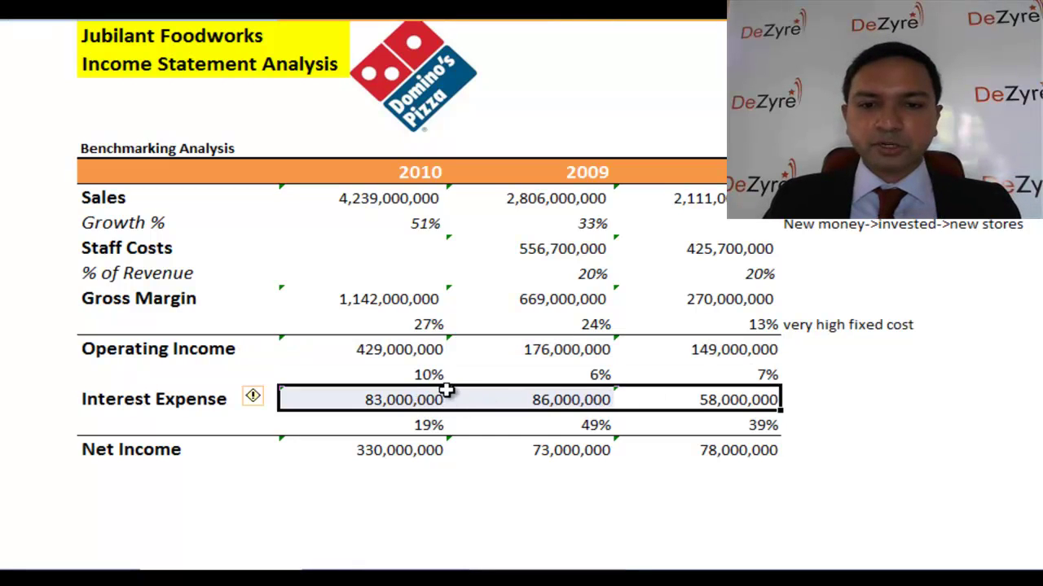
{"action": "left_click", "coordinate": [753, 430]}
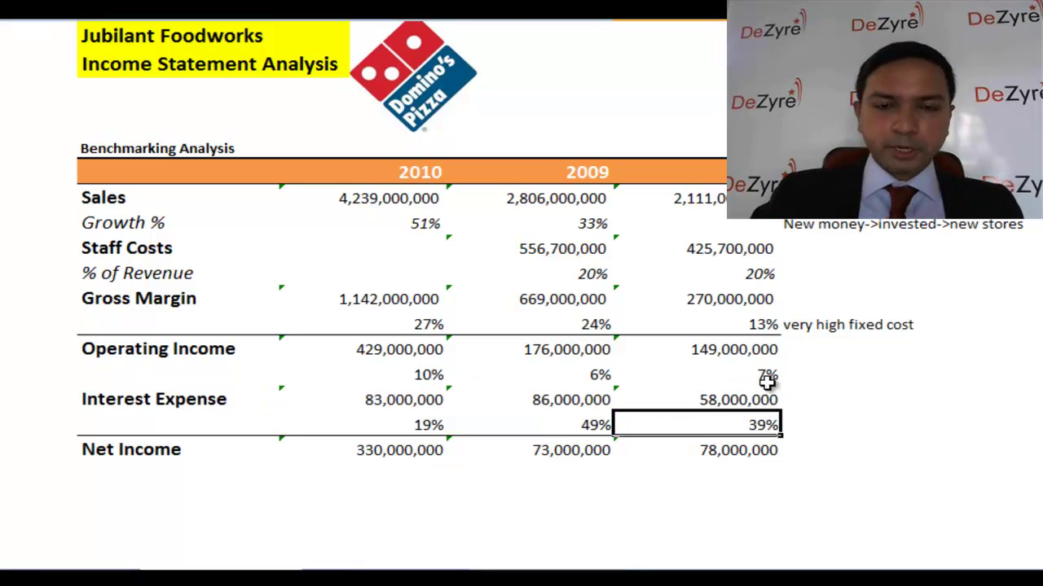
Label the interest ratio row '% of Op.Income' in italic, not bold
{"action": "key", "text": "Left"}
{"action": "key", "text": "Left"}
{"action": "key", "text": "Left"}
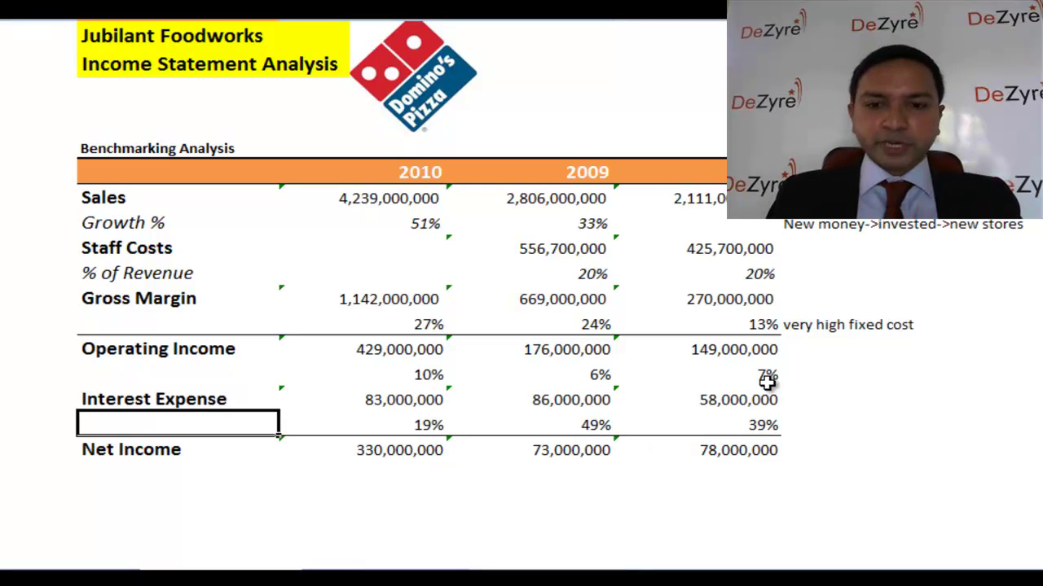
{"action": "type", "text": "% of O"}
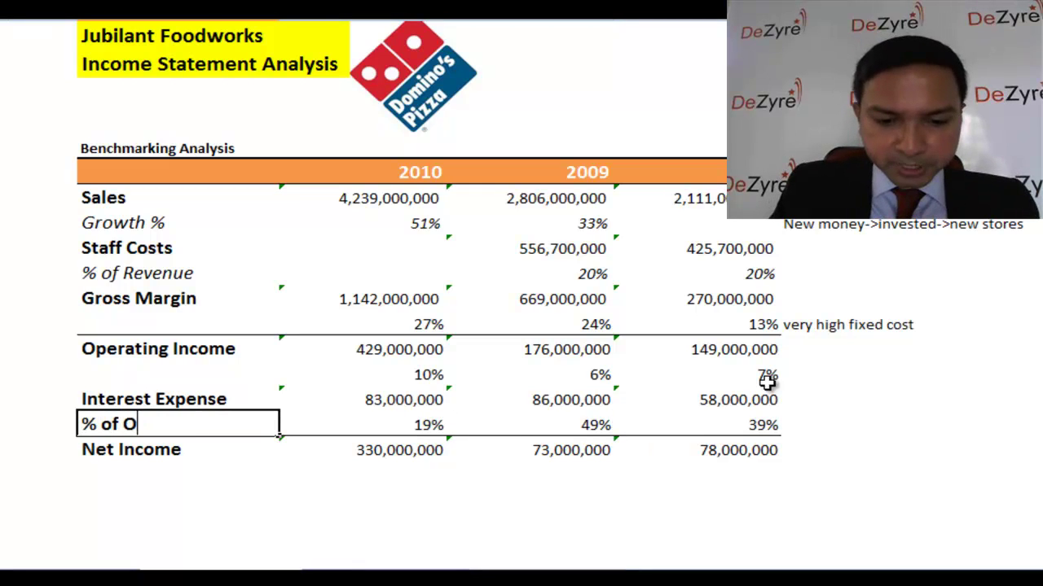
{"action": "type", "text": "p.Income"}
{"action": "key", "text": "Return"}
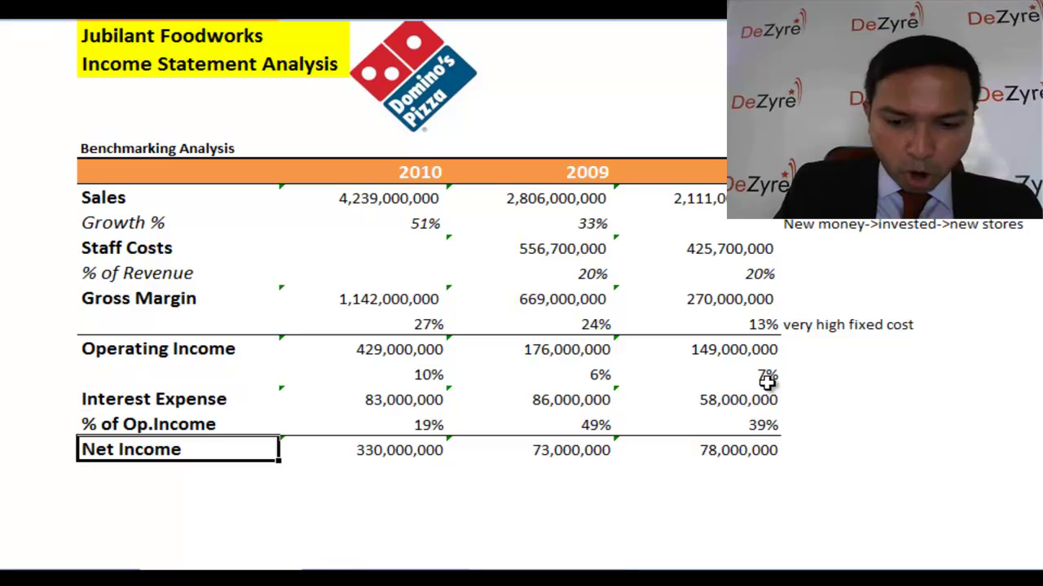
{"action": "key", "text": "Up"}
{"action": "key", "text": "ctrl+b"}
{"action": "key", "text": "ctrl+i"}
Copy the '% of Revenue' label under Operating Income
{"action": "key", "text": "Up"}
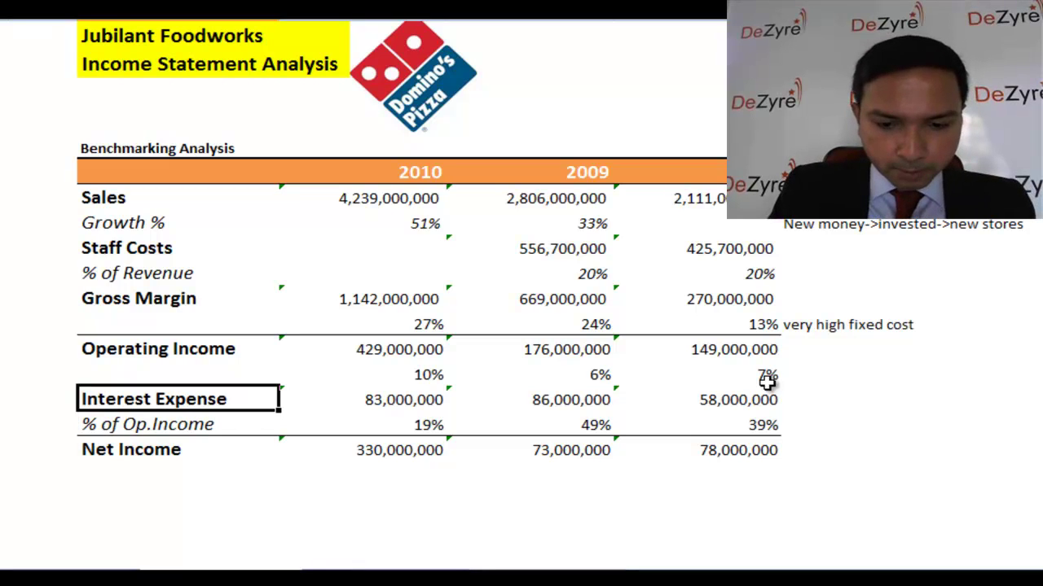
{"action": "key", "text": "Up"}
{"action": "key", "text": "Up"}
Label the Gross Margin ratio row '% of Revenue', fixing the missing R
{"action": "key", "text": "Up"}
{"action": "key", "text": "ctrl+c"}
{"action": "key", "text": "Down"}
{"action": "key", "text": "Down"}
{"action": "key", "text": "Return"}
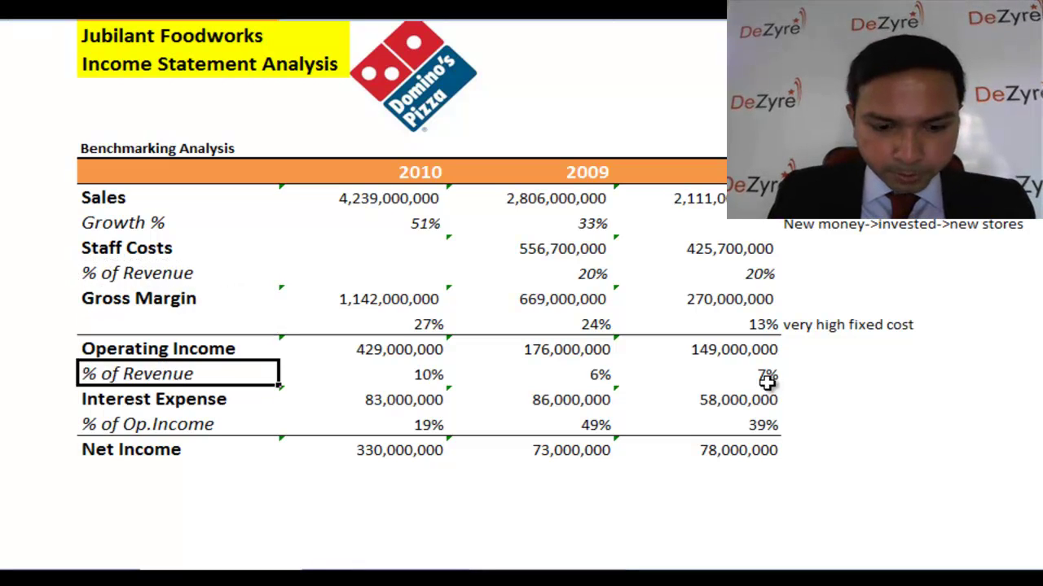
{"action": "key", "text": "Up"}
{"action": "key", "text": "Up"}
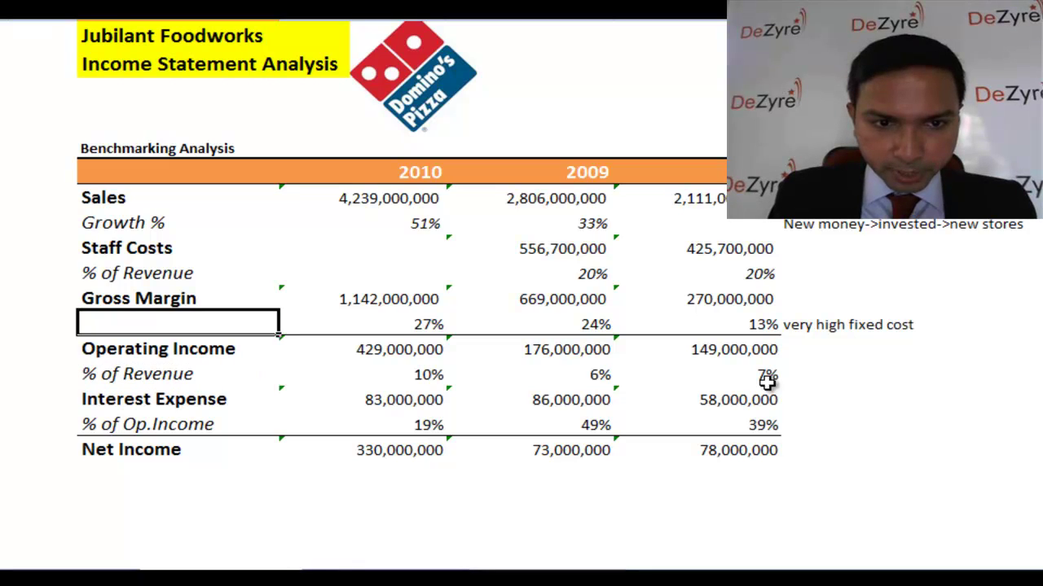
{"action": "type", "text": "% of "}
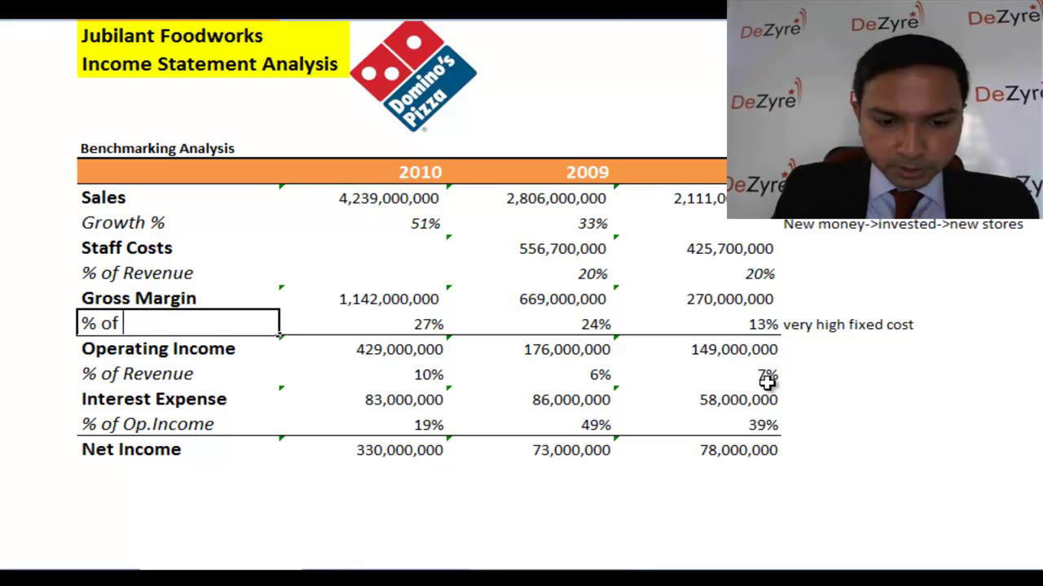
{"action": "type", "text": "evenue"}
{"action": "key", "text": "Return"}
{"action": "key", "text": "Up"}
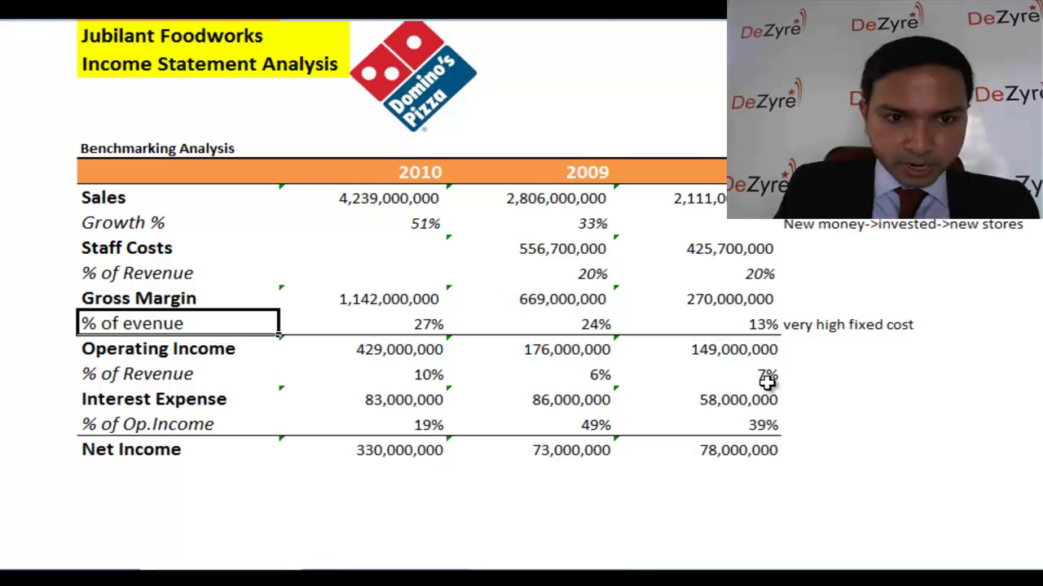
{"action": "key", "text": "F2"}
{"action": "key", "text": "Left"}
{"action": "type", "text": "R"}
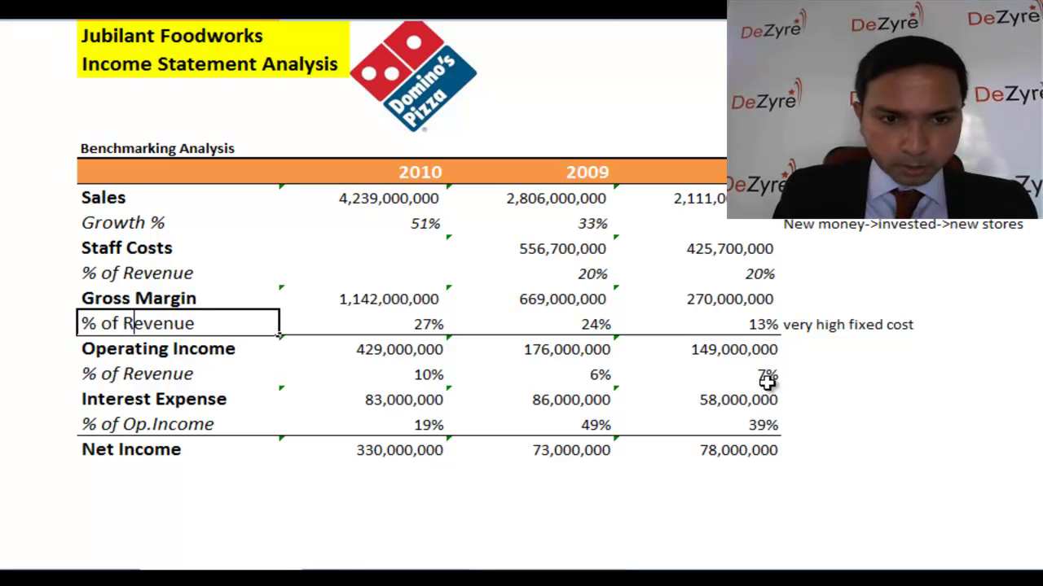
{"action": "key", "text": "Return"}
{"action": "key", "text": "Down"}
{"action": "key", "text": "Down"}
{"action": "key", "text": "Down"}
{"action": "key", "text": "Right"}
{"action": "key", "text": "Right"}
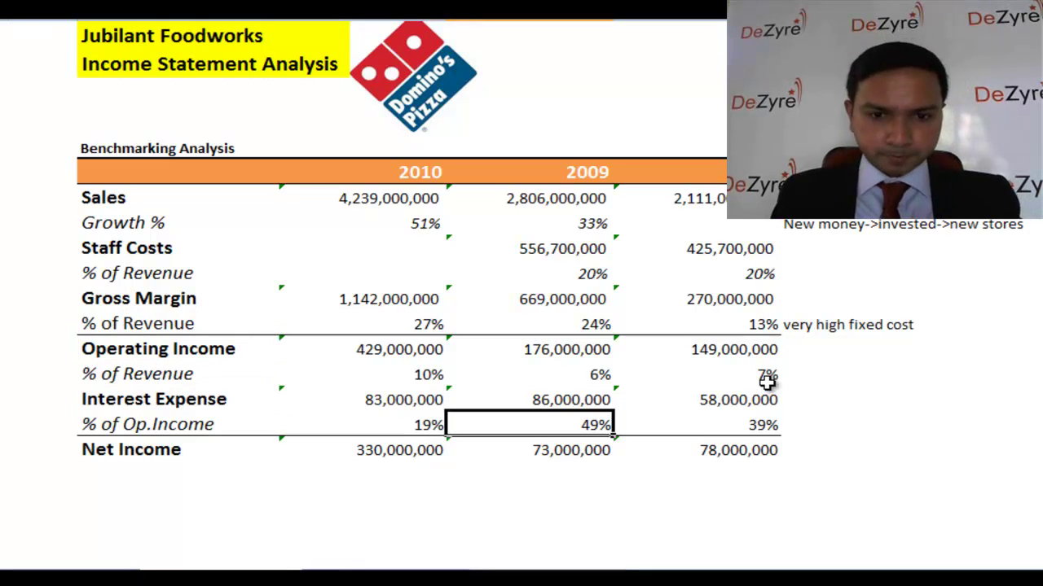
{"action": "key", "text": "Right"}
Enter =G19/G9 below 2008 Net Income for a 4% net margin
{"action": "left_click", "coordinate": [755, 467]}
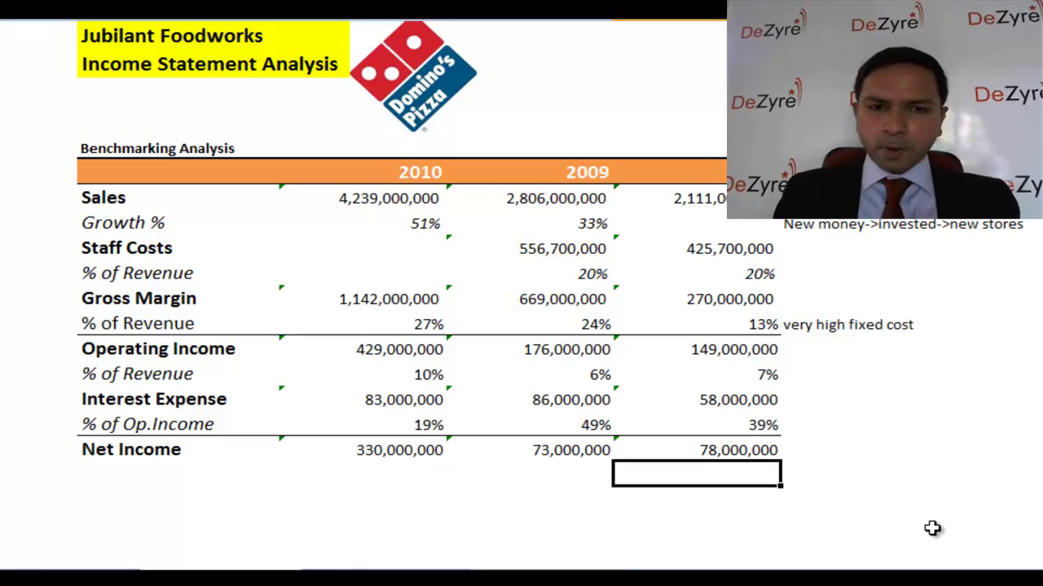
{"action": "type", "text": "="}
{"action": "key", "text": "Up"}
{"action": "key", "text": "Up"}
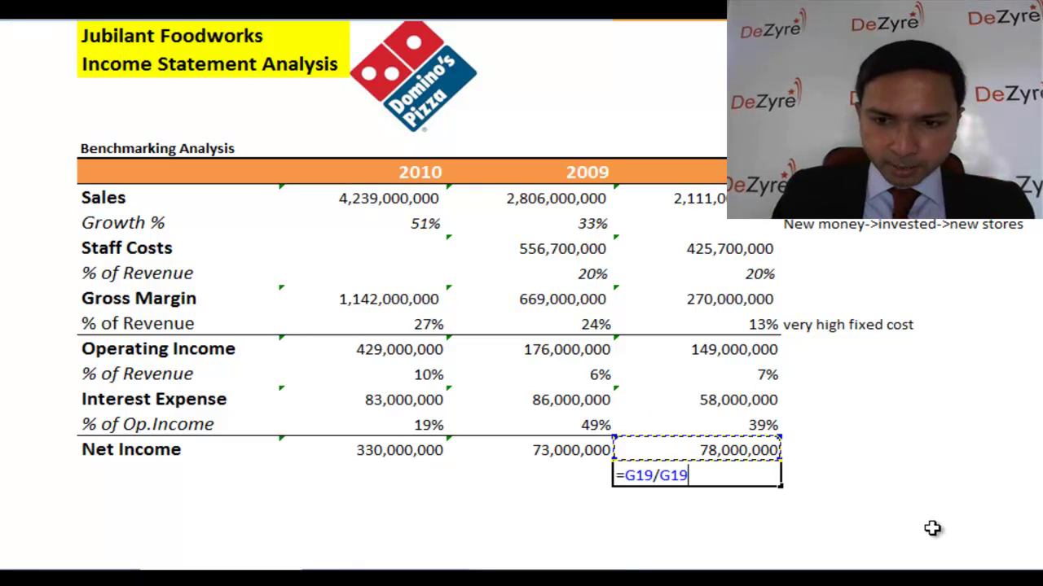
{"action": "key", "text": "Up"}
{"action": "key", "text": "Up"}
{"action": "key", "text": "Up"}
{"action": "key", "text": "Up"}
{"action": "key", "text": "Up"}
{"action": "key", "text": "Up"}
{"action": "key", "text": "Up"}
{"action": "key", "text": "Up"}
{"action": "key", "text": "Up"}
{"action": "key", "text": "Return"}
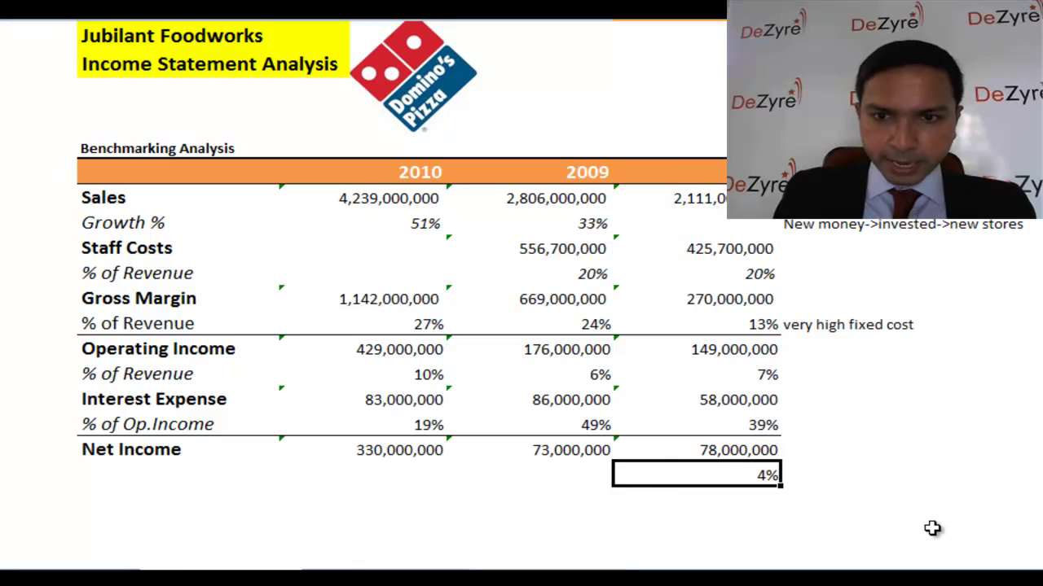
Copy the net margin formula into 2010 and 2009, giving 8% and 3%
{"action": "key", "text": "shift+Left"}
{"action": "key", "text": "shift+Left"}
{"action": "key", "text": "Return"}
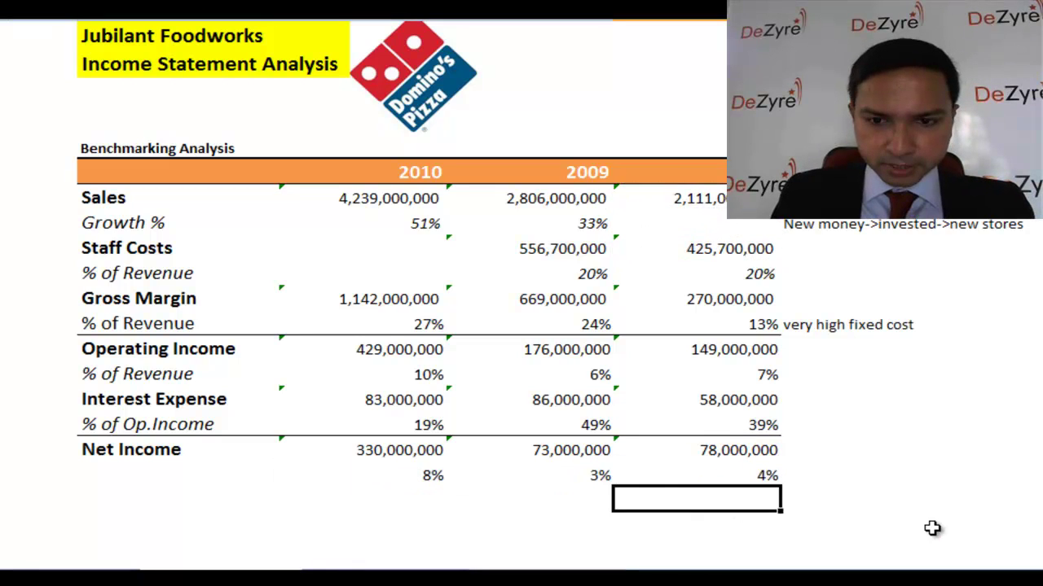
{"action": "key", "text": "Up"}
{"action": "key", "text": "shift+Left"}
{"action": "key", "text": "shift+Left"}
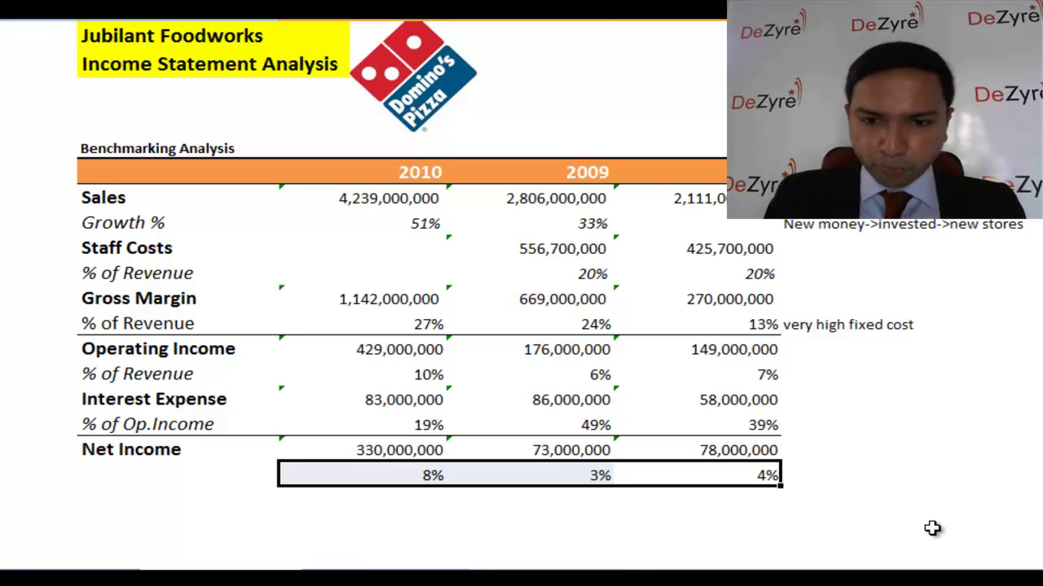
{"action": "key", "text": "Left"}
{"action": "key", "text": "shift+Up"}
{"action": "key", "text": "shift+Up"}
{"action": "key", "text": "shift+Up"}
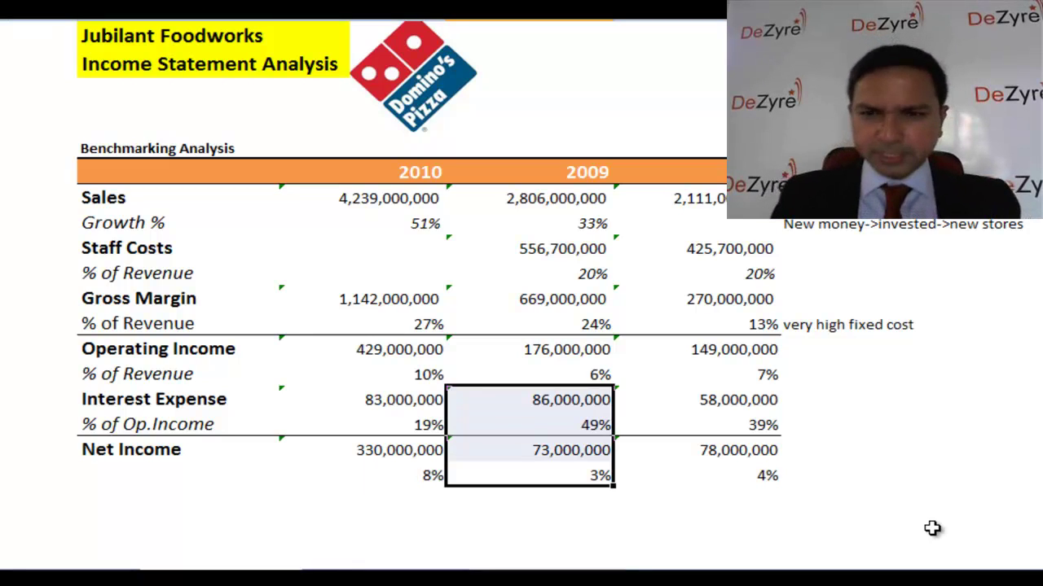
{"action": "key", "text": "shift+Up"}
{"action": "key", "text": "shift+Up"}
{"action": "key", "text": "shift+Up"}
{"action": "key", "text": "shift+Up"}
{"action": "key", "text": "shift+Up"}
{"action": "key", "text": "shift+Up"}
{"action": "key", "text": "shift+Up"}
{"action": "key", "text": "shift+Up"}
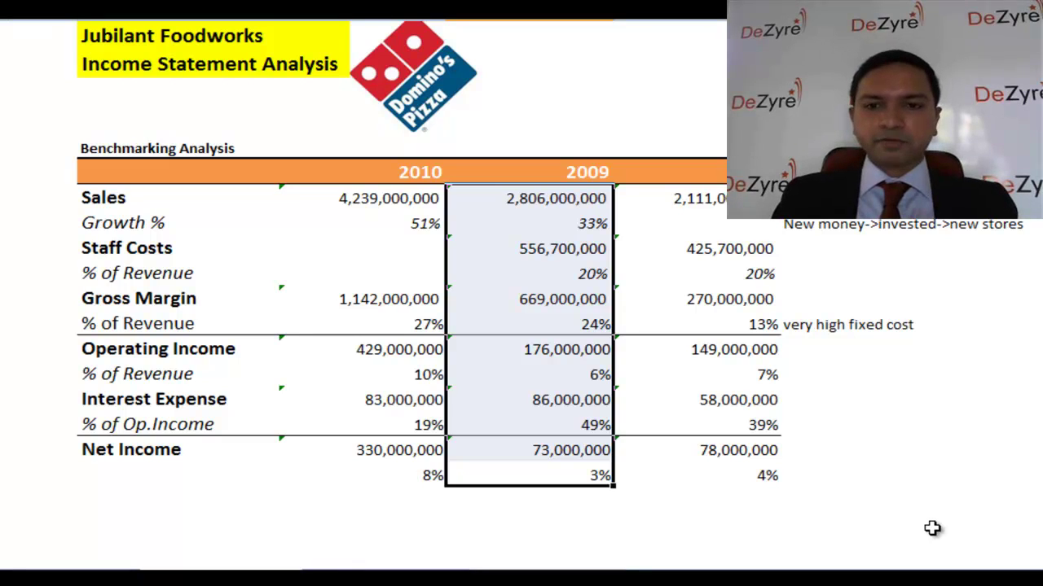
{"action": "key", "text": "Down"}
{"action": "key", "text": "Up"}
{"action": "key", "text": "Up"}
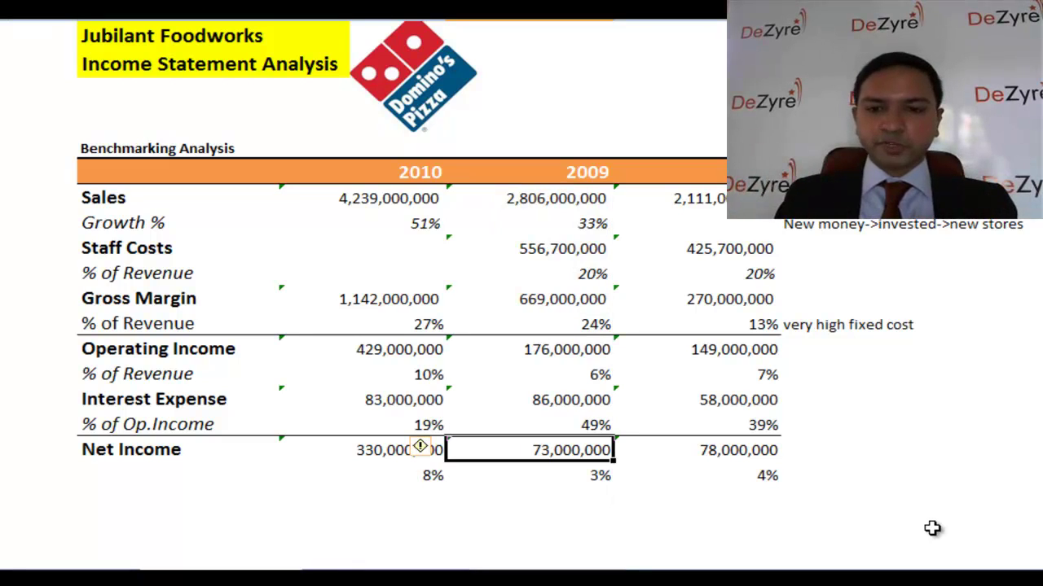
{"action": "key", "text": "Down"}
{"action": "key", "text": "shift+Right"}
{"action": "key", "text": "Left"}
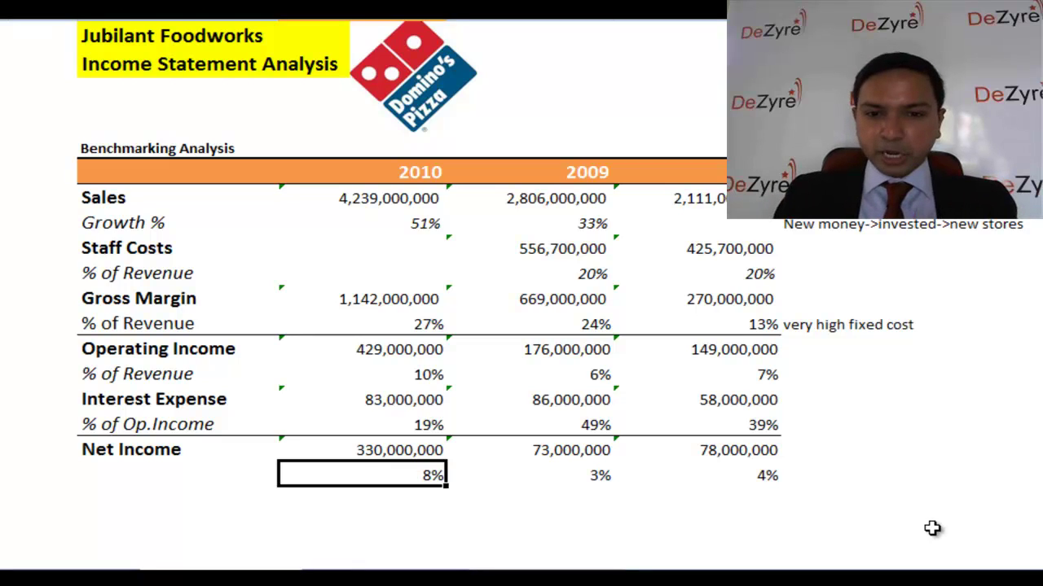
{"action": "key", "text": "shift+Right"}
{"action": "key", "text": "shift+Right"}
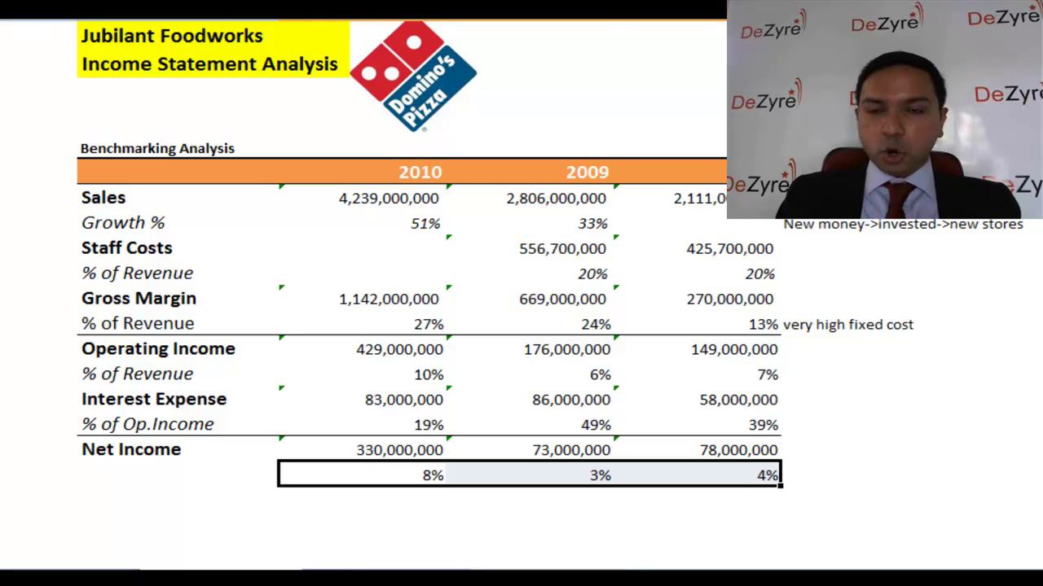